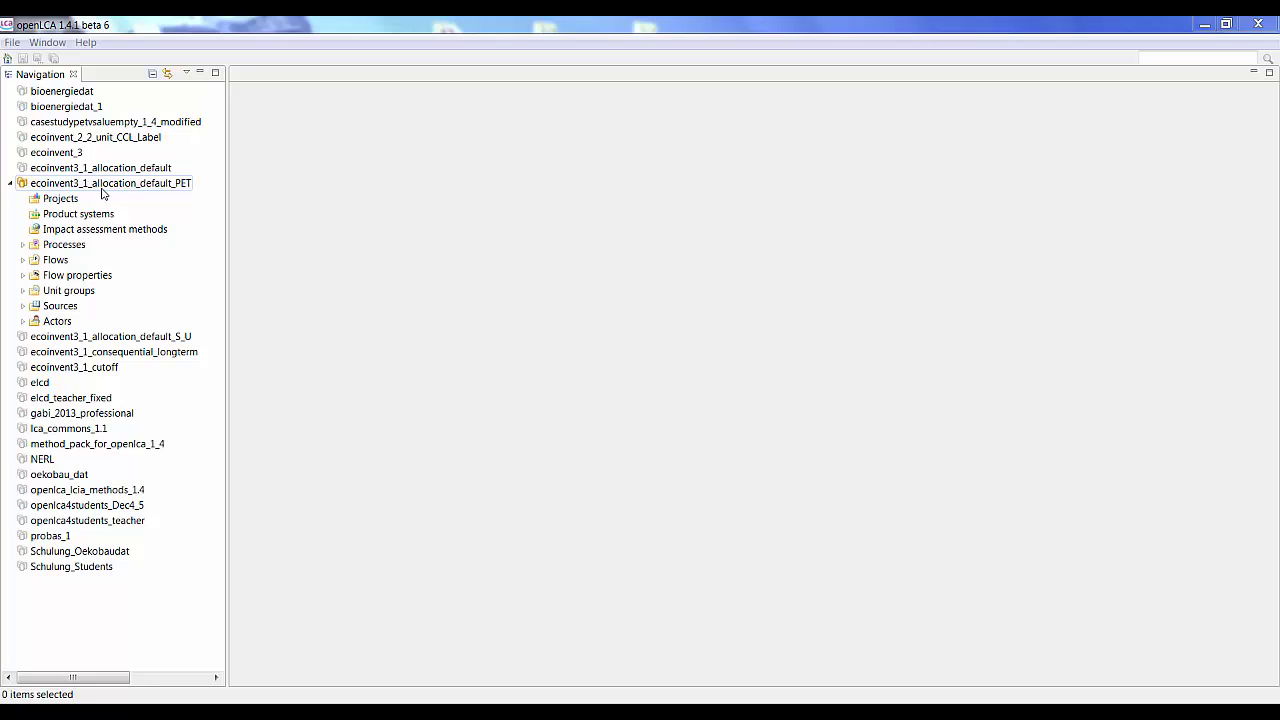
Start a new flow in the ecoinvent3_1_allocation_default_PET database and name it Water Bottle.
{"action": "right_click", "coordinate": [40, 262]}
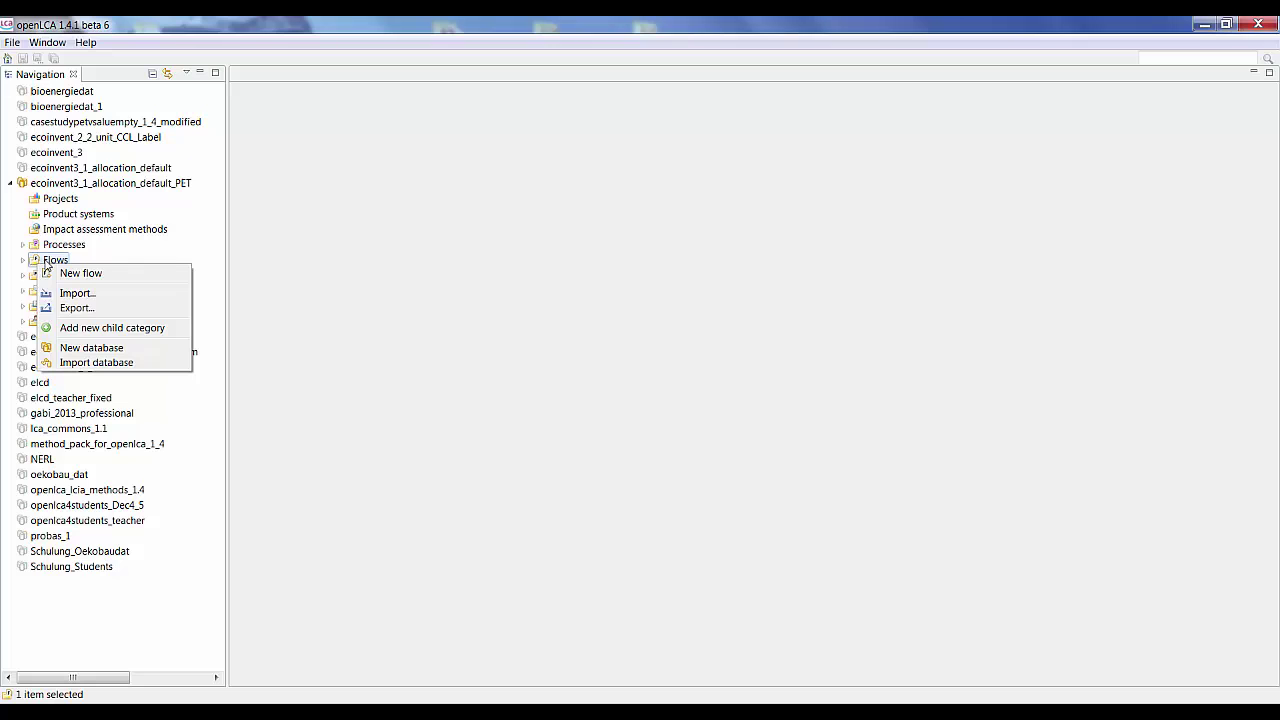
{"action": "left_click", "coordinate": [105, 275]}
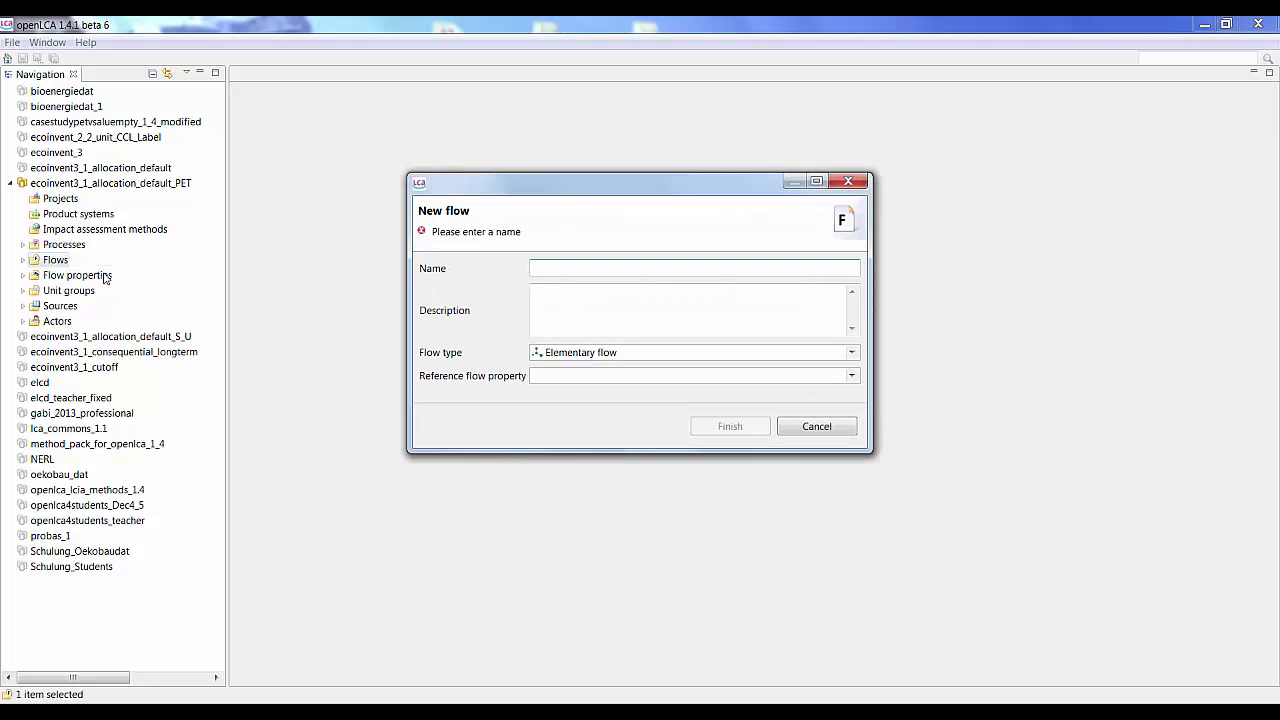
{"action": "type", "text": "Water B"}
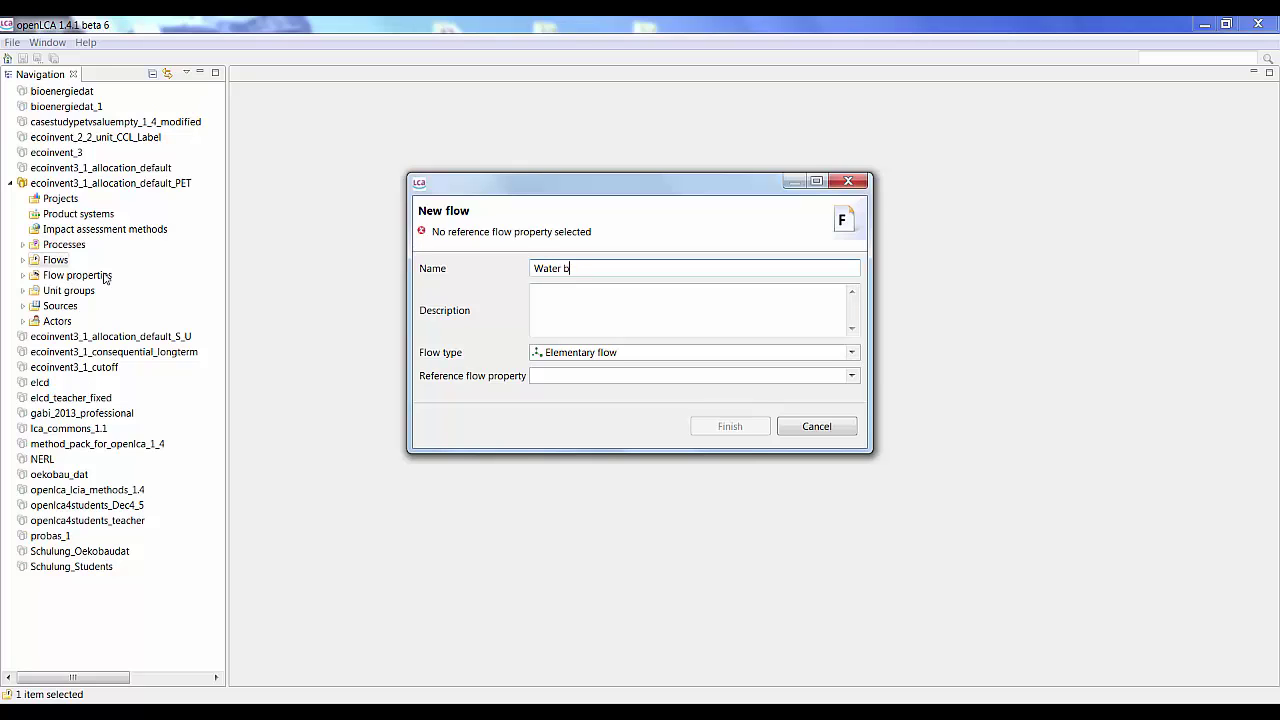
{"action": "key", "text": "BackSpace"}
{"action": "type", "text": "Btl"}
{"action": "key", "text": "BackSpace"}
{"action": "key", "text": "BackSpace"}
{"action": "type", "text": "ottle"}
Define Water Bottle as a Product with Number of items as reference flow property, create it and close its editor.
{"action": "left_click", "coordinate": [851, 353]}
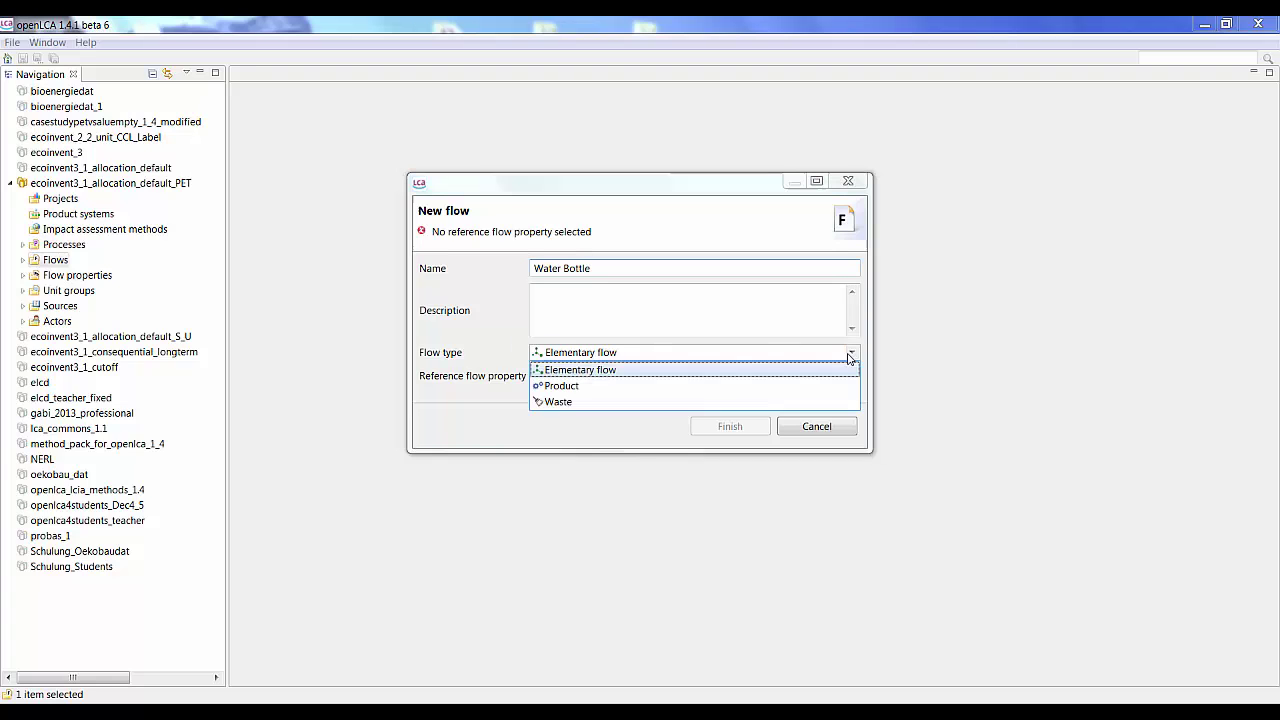
{"action": "left_click", "coordinate": [592, 386]}
{"action": "left_click", "coordinate": [839, 375]}
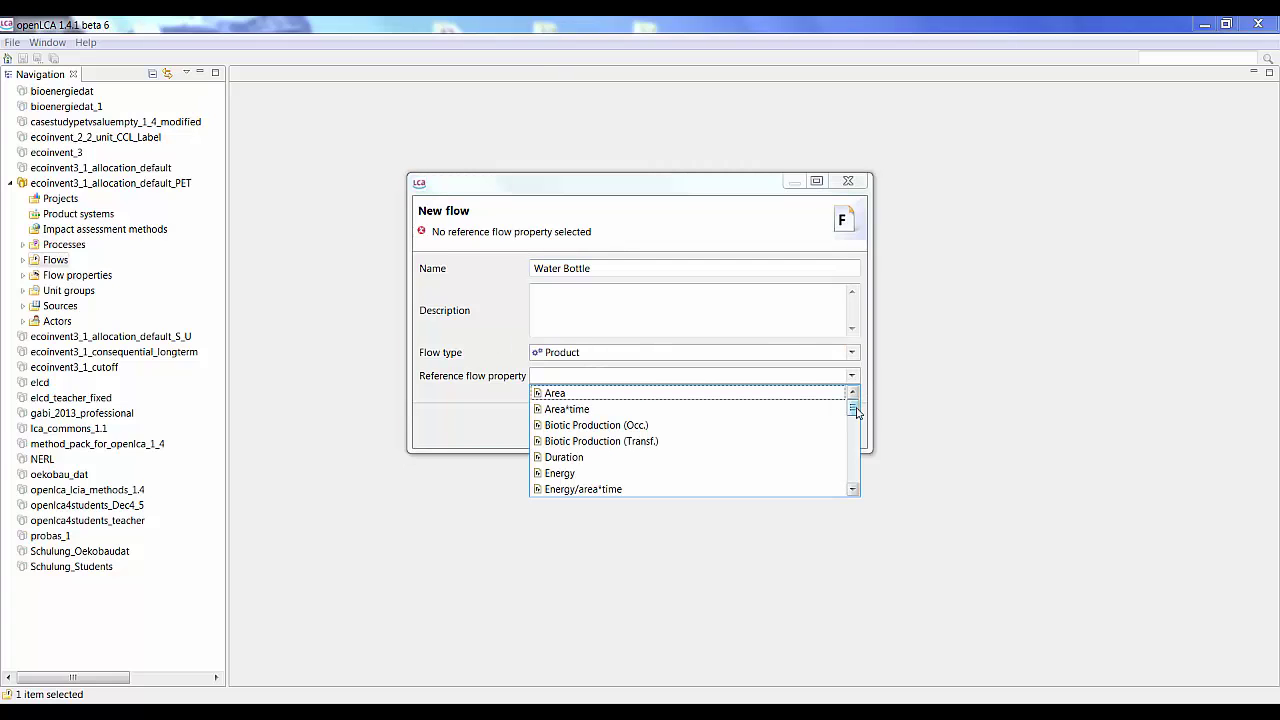
{"action": "left_click_drag", "start_coordinate": [853, 411], "coordinate": [852, 457]}
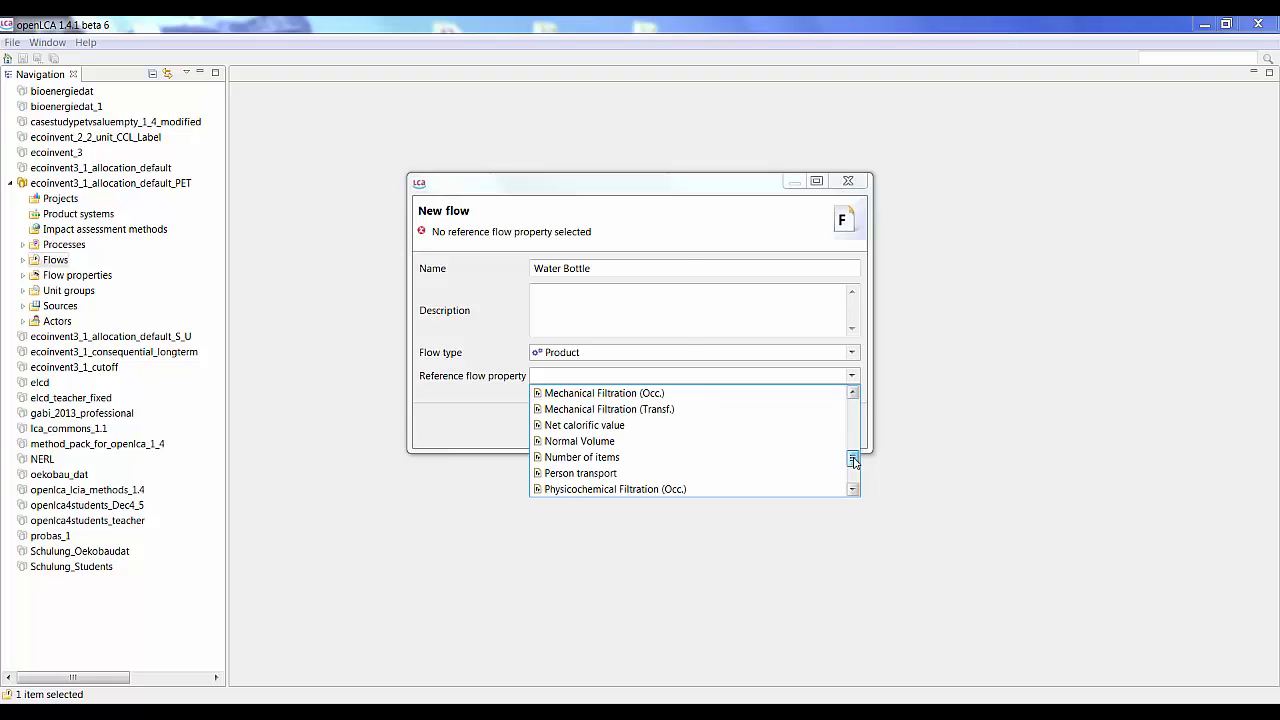
{"action": "left_click", "coordinate": [620, 458]}
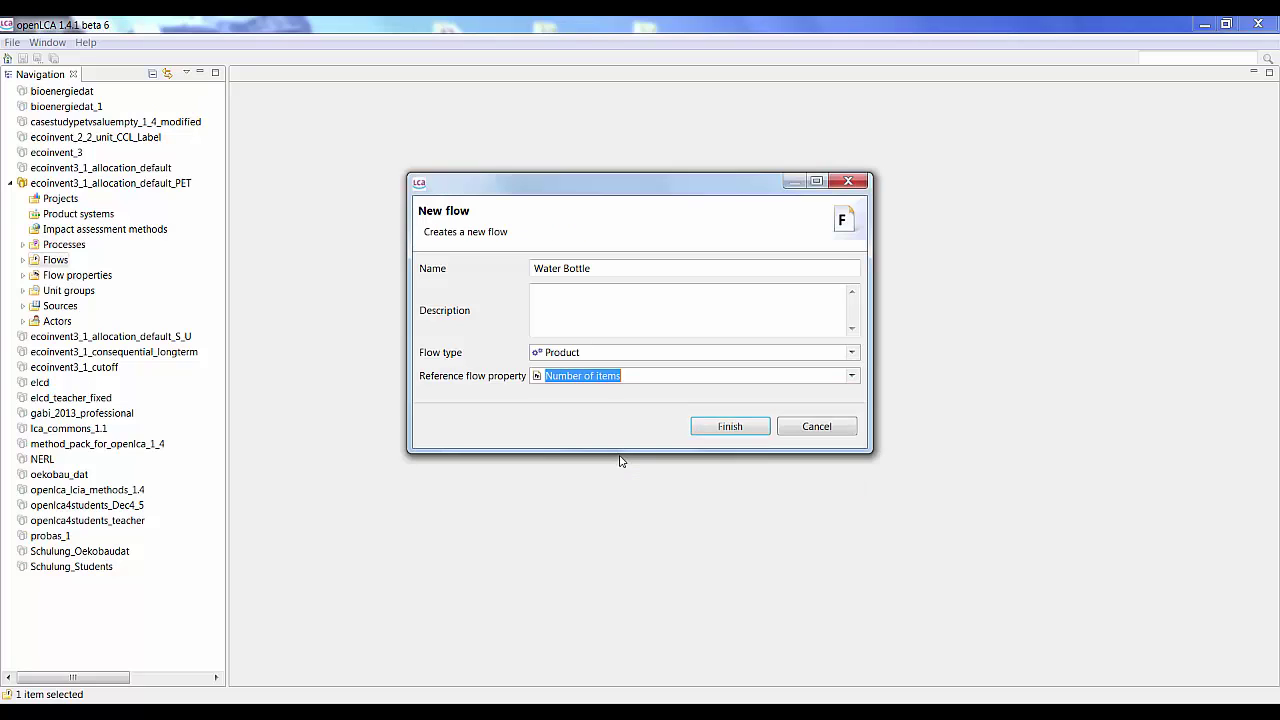
{"action": "left_click", "coordinate": [752, 428]}
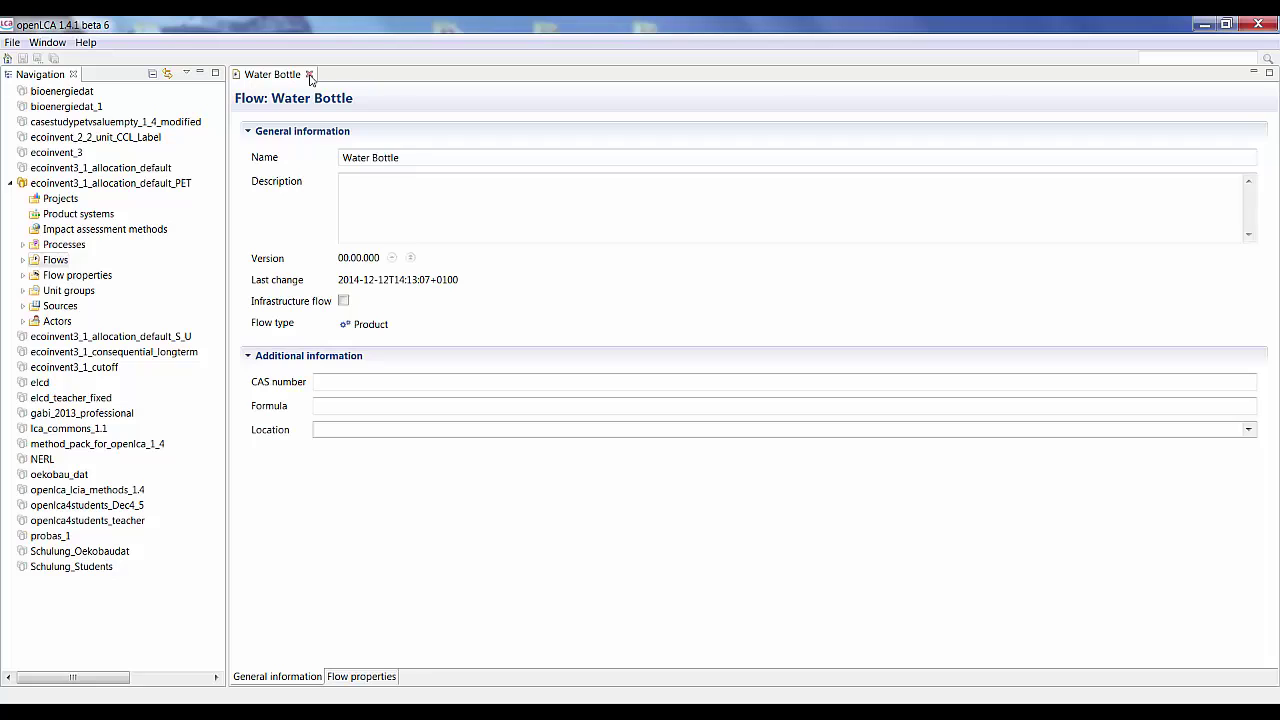
{"action": "left_click", "coordinate": [310, 75]}
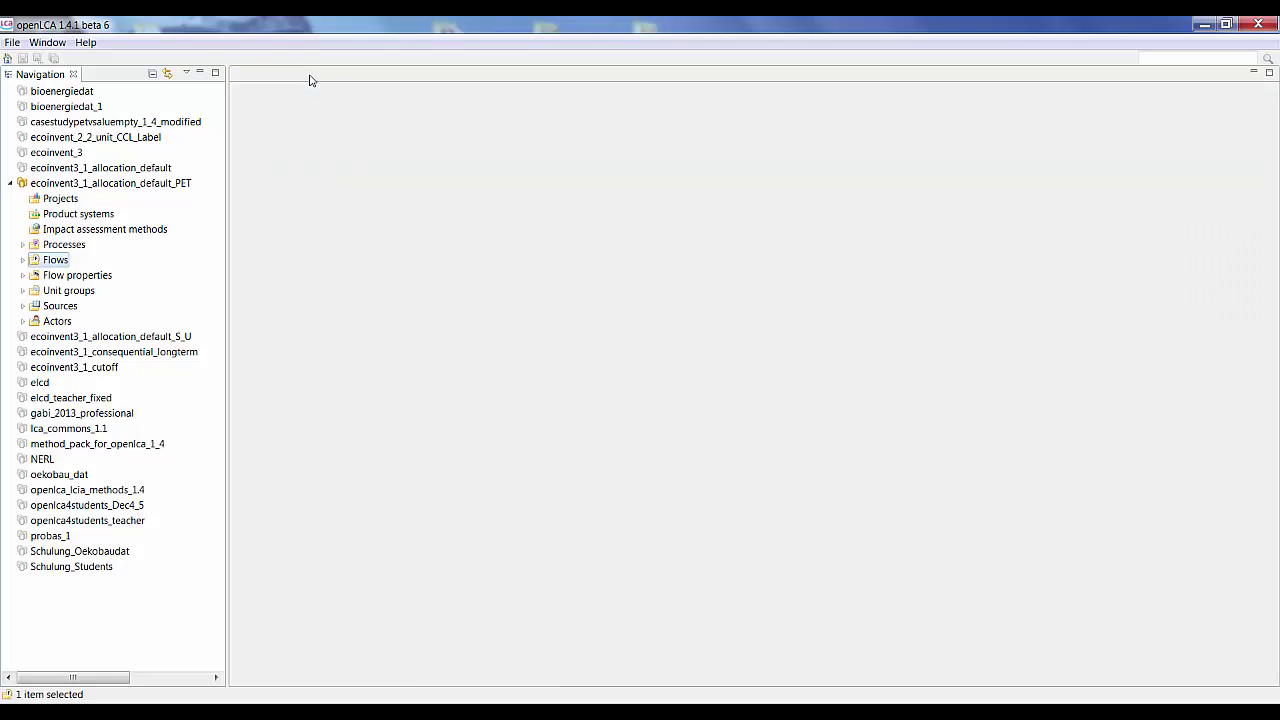
Create a process named "Water bottle production - Case 1" with the Water Bottle flow as its quantitative reference.
{"action": "left_click", "coordinate": [50, 246]}
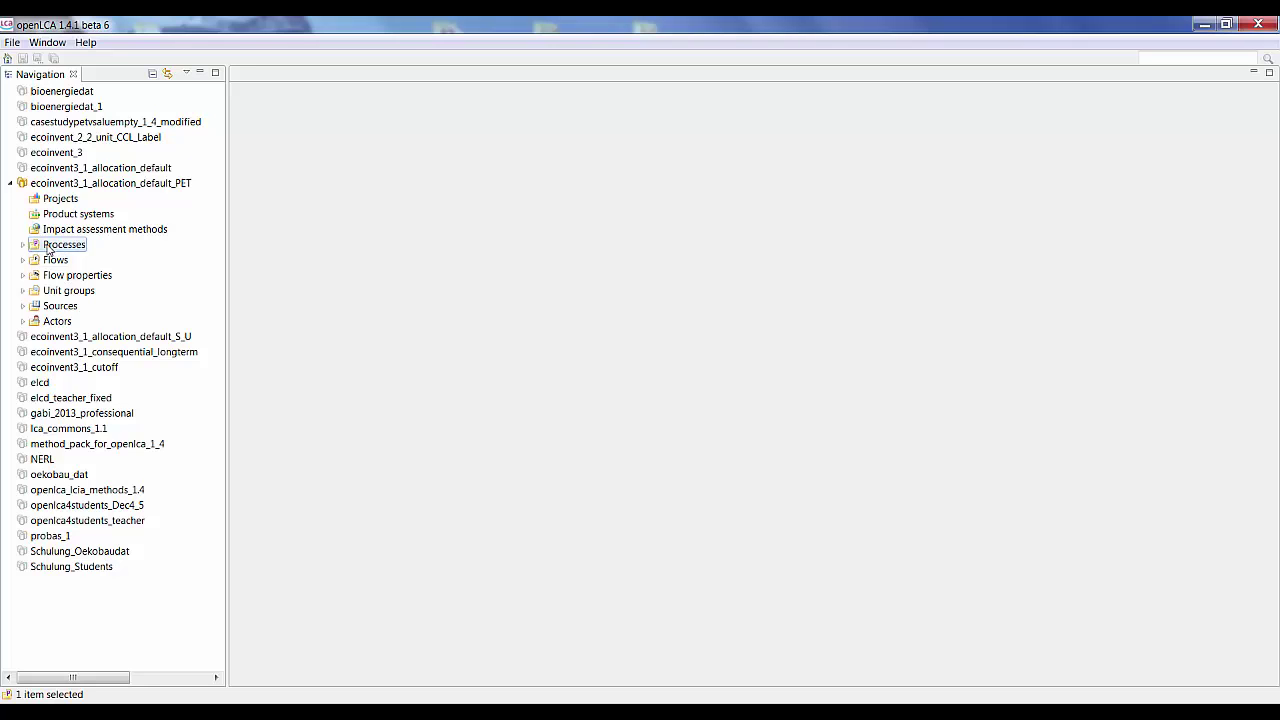
{"action": "right_click", "coordinate": [47, 248]}
{"action": "left_click", "coordinate": [143, 260]}
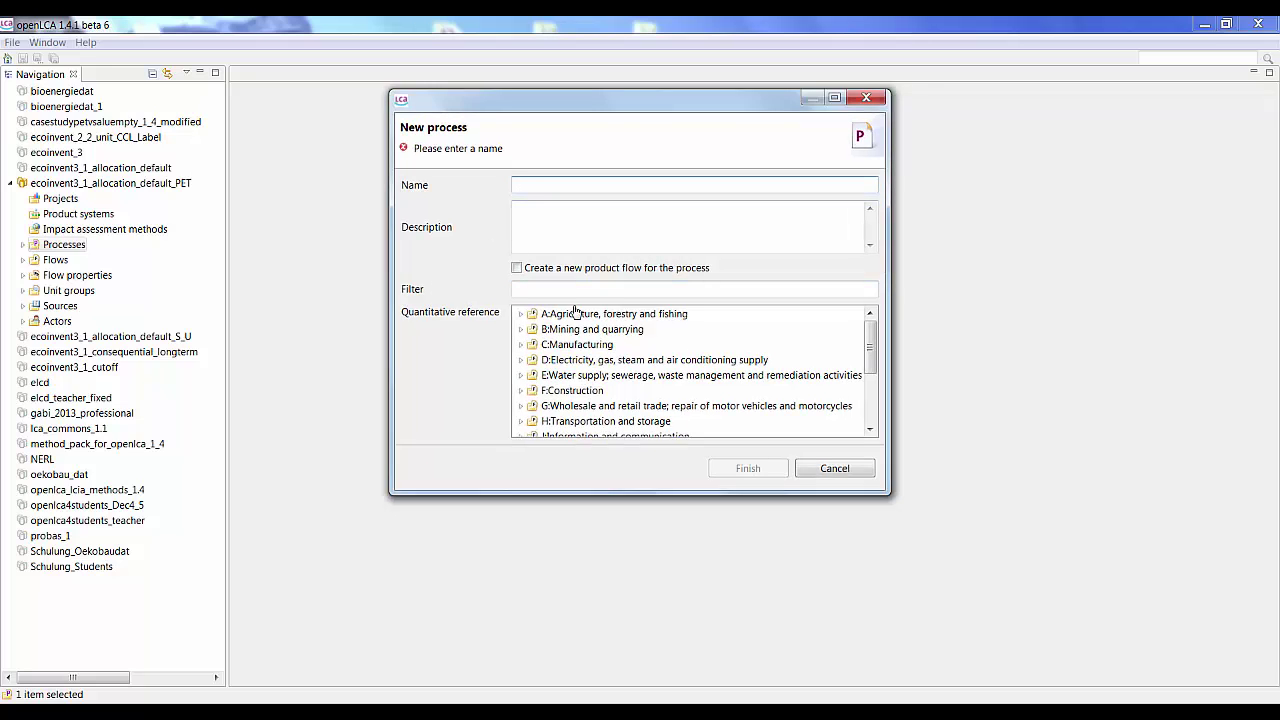
{"action": "type", "text": "Water"}
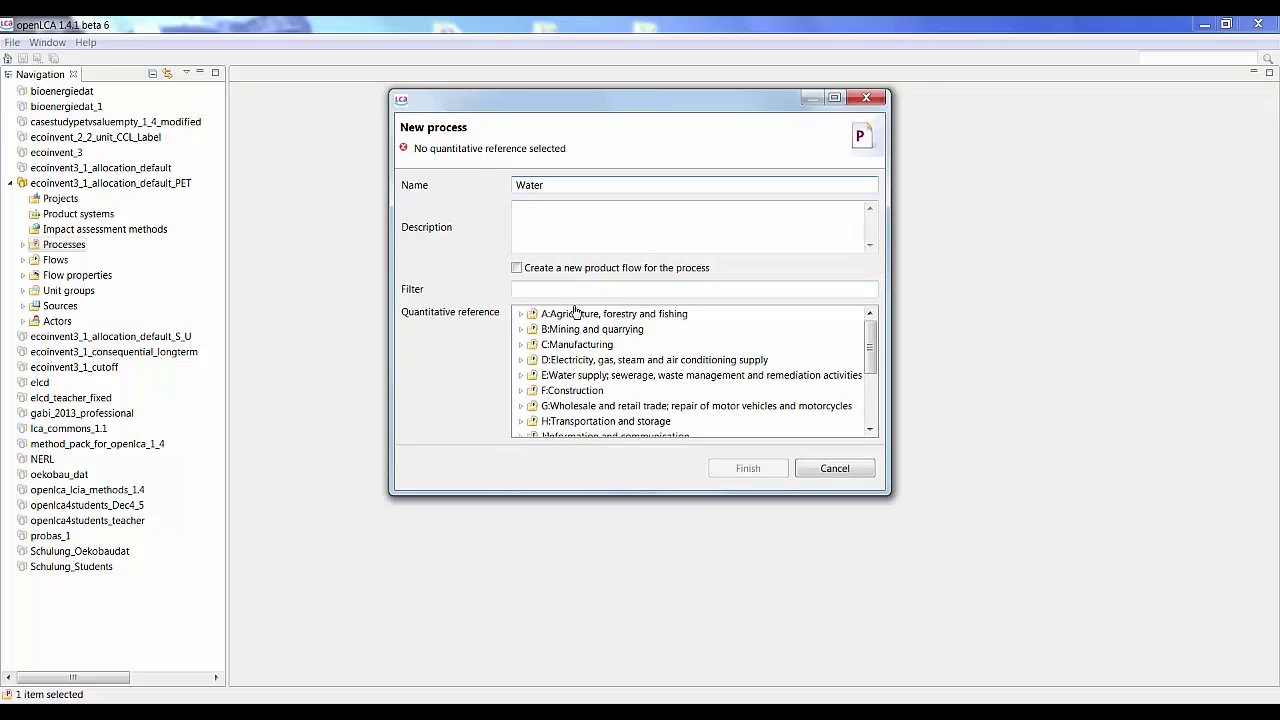
{"action": "type", "text": " bottle production - Case 1"}
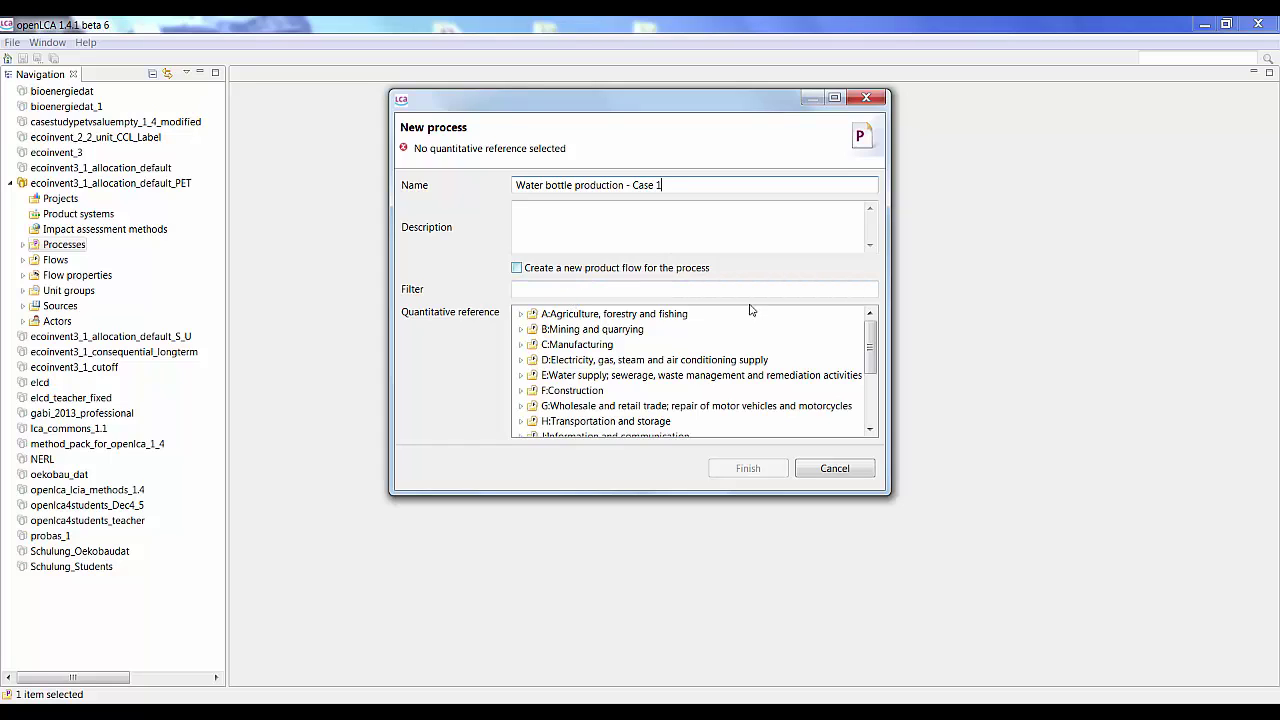
{"action": "left_click_drag", "start_coordinate": [872, 350], "coordinate": [876, 400]}
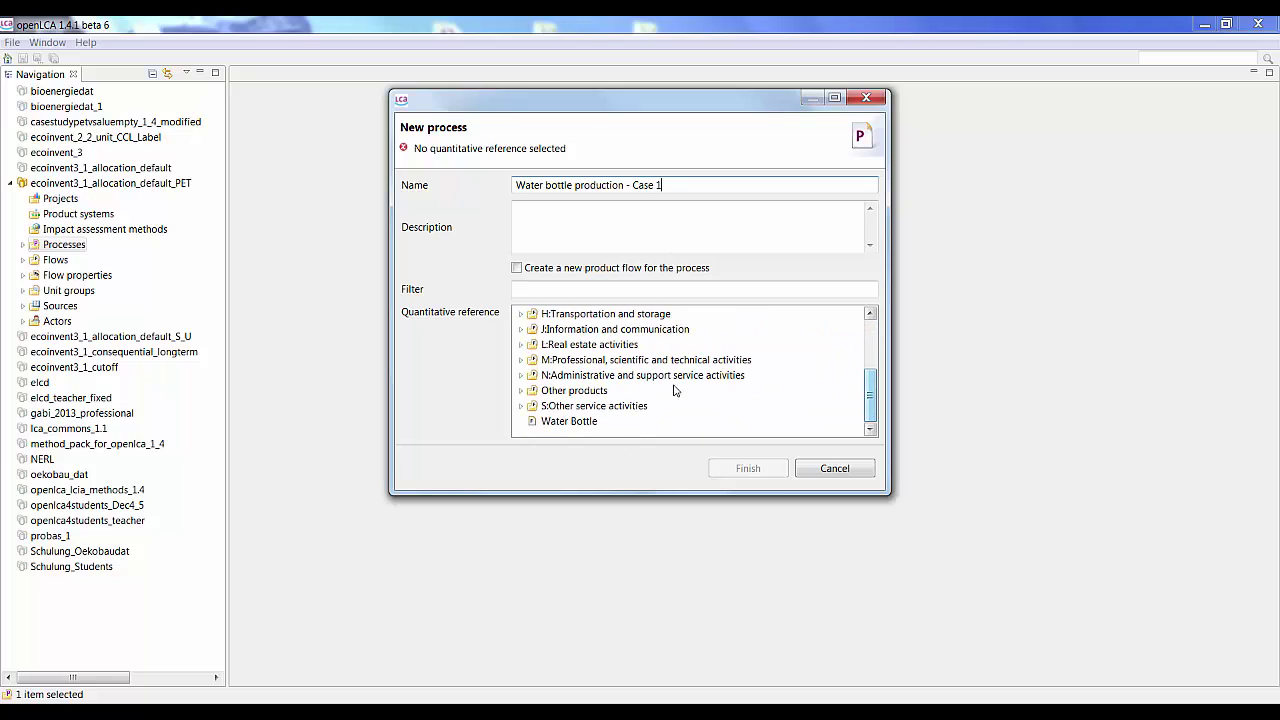
{"action": "left_click", "coordinate": [578, 424]}
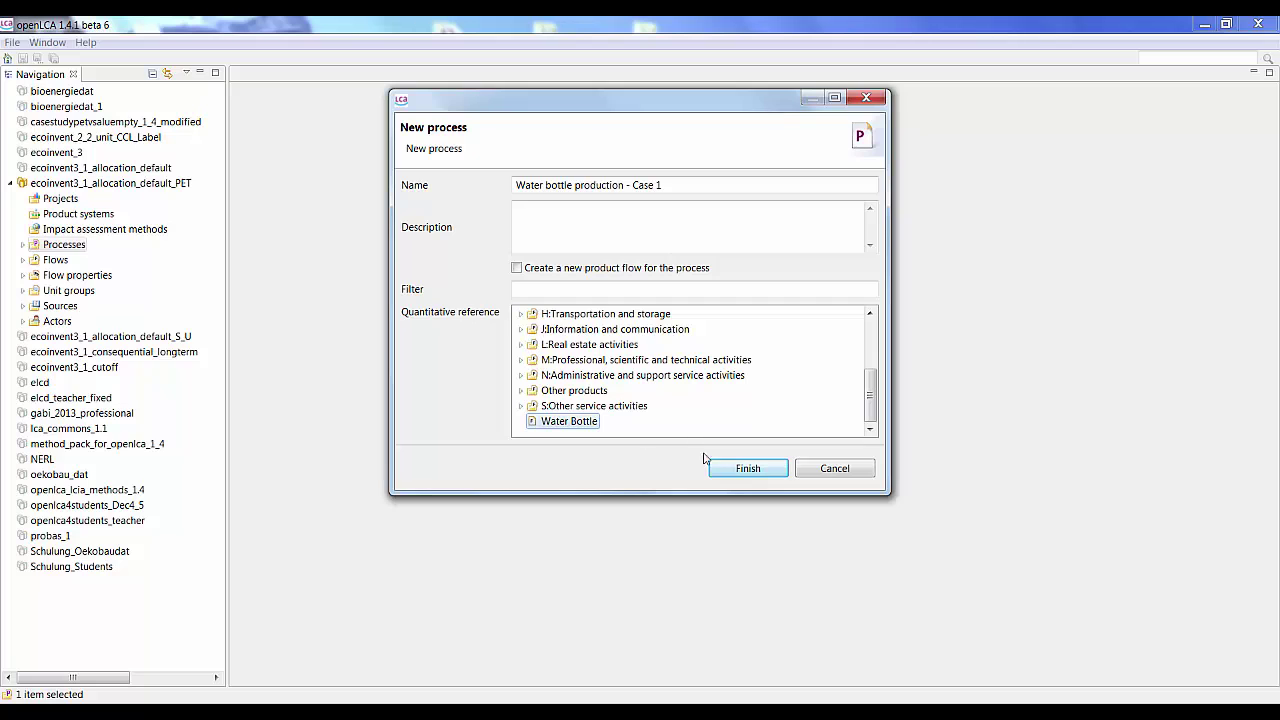
{"action": "left_click", "coordinate": [746, 469]}
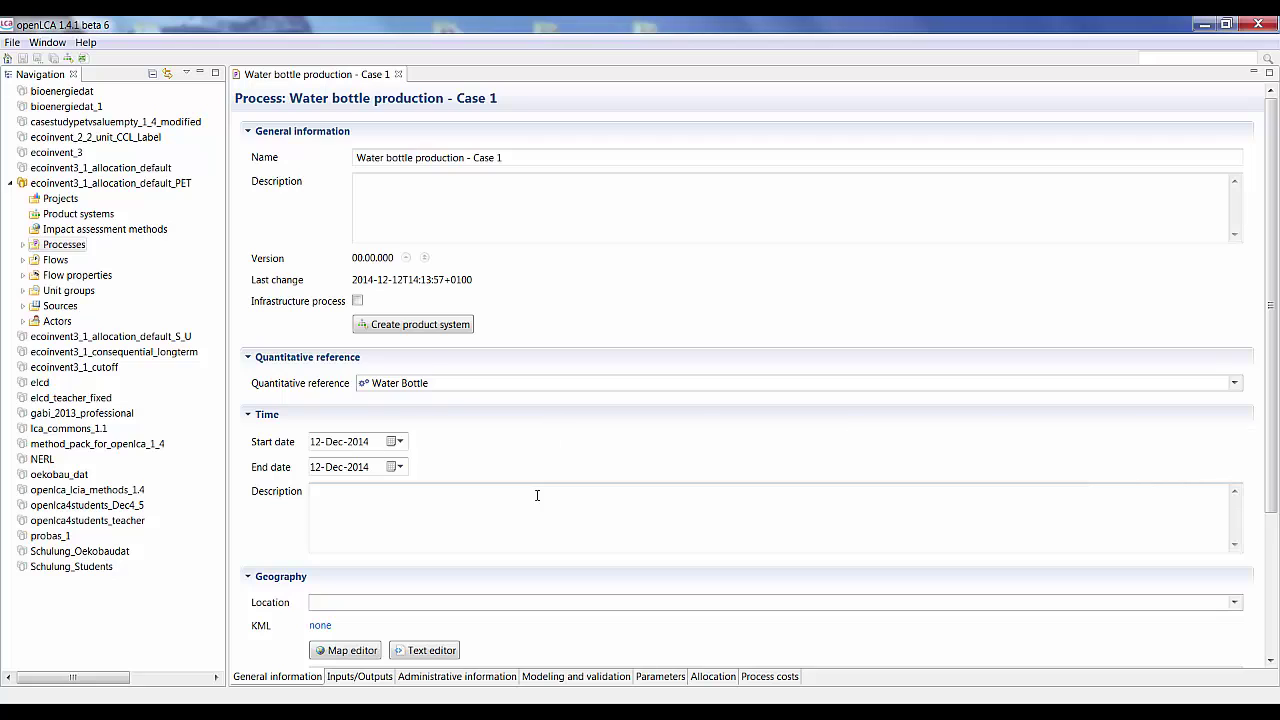
Add "polyethylene terephthalate, granulate, bottle grade - RER" as an input flow of the water bottle production process.
{"action": "left_click", "coordinate": [360, 677]}
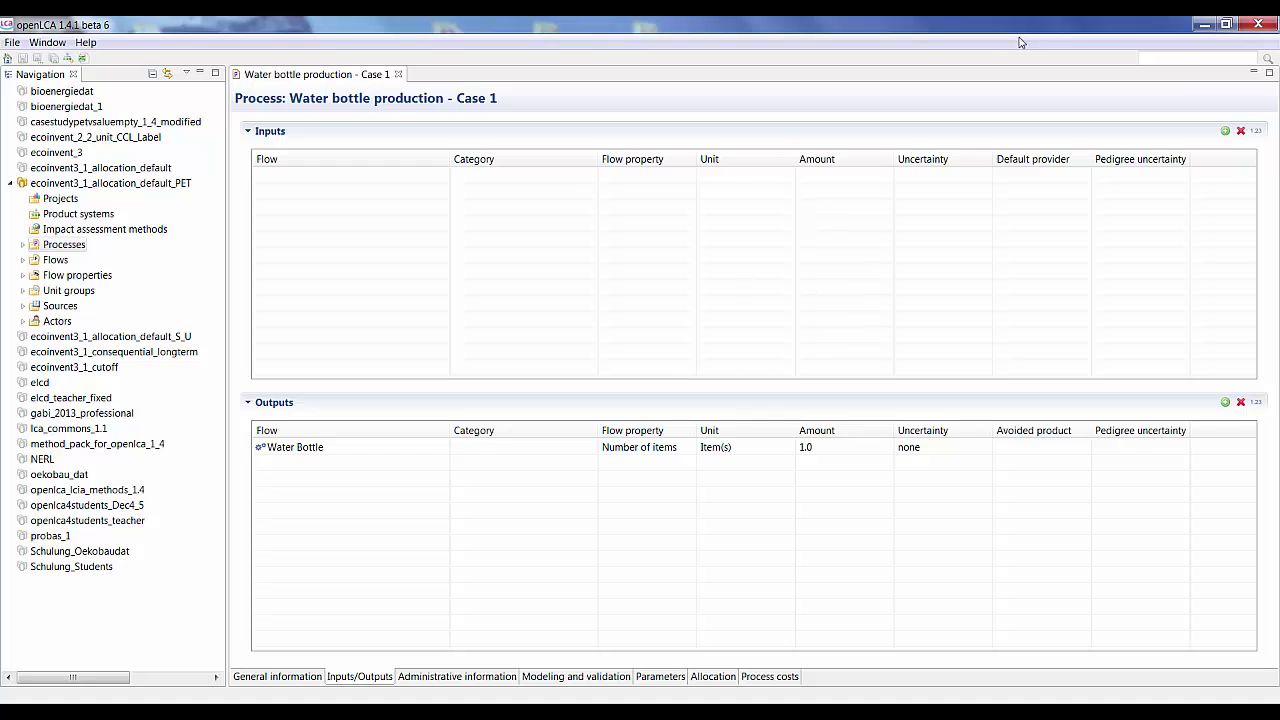
{"action": "left_click", "coordinate": [1224, 132]}
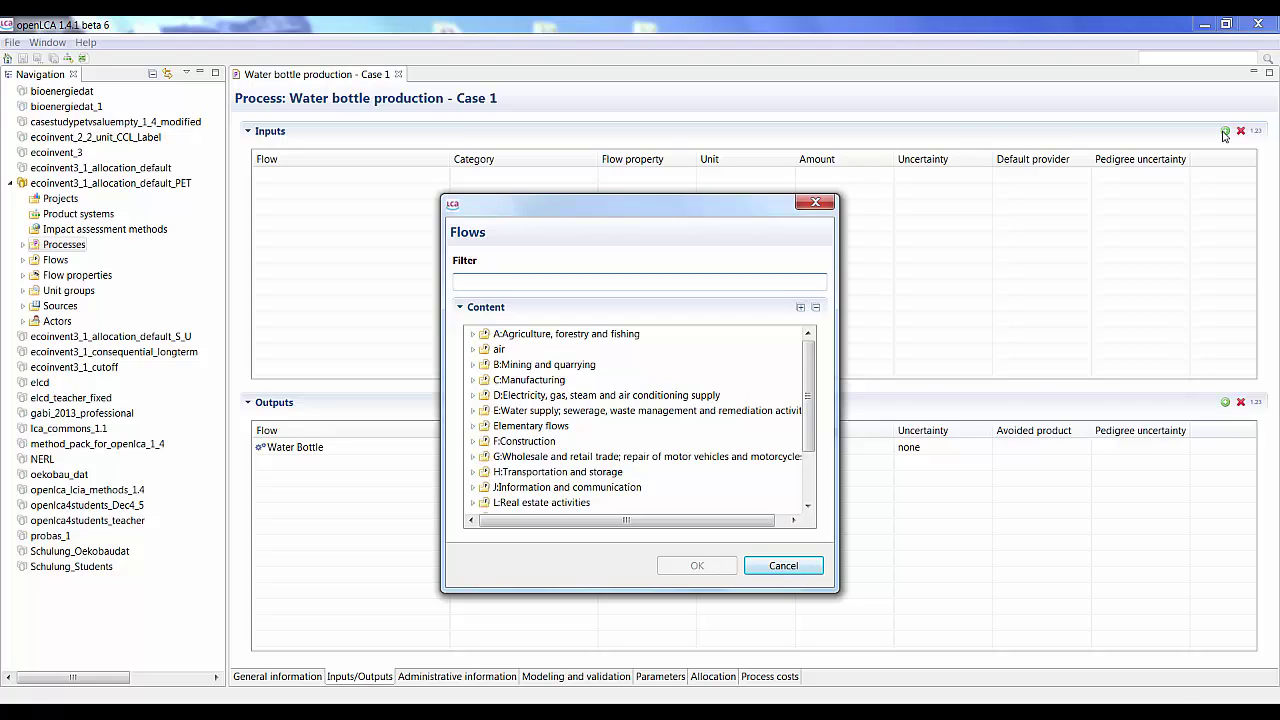
{"action": "type", "text": "polyethy"}
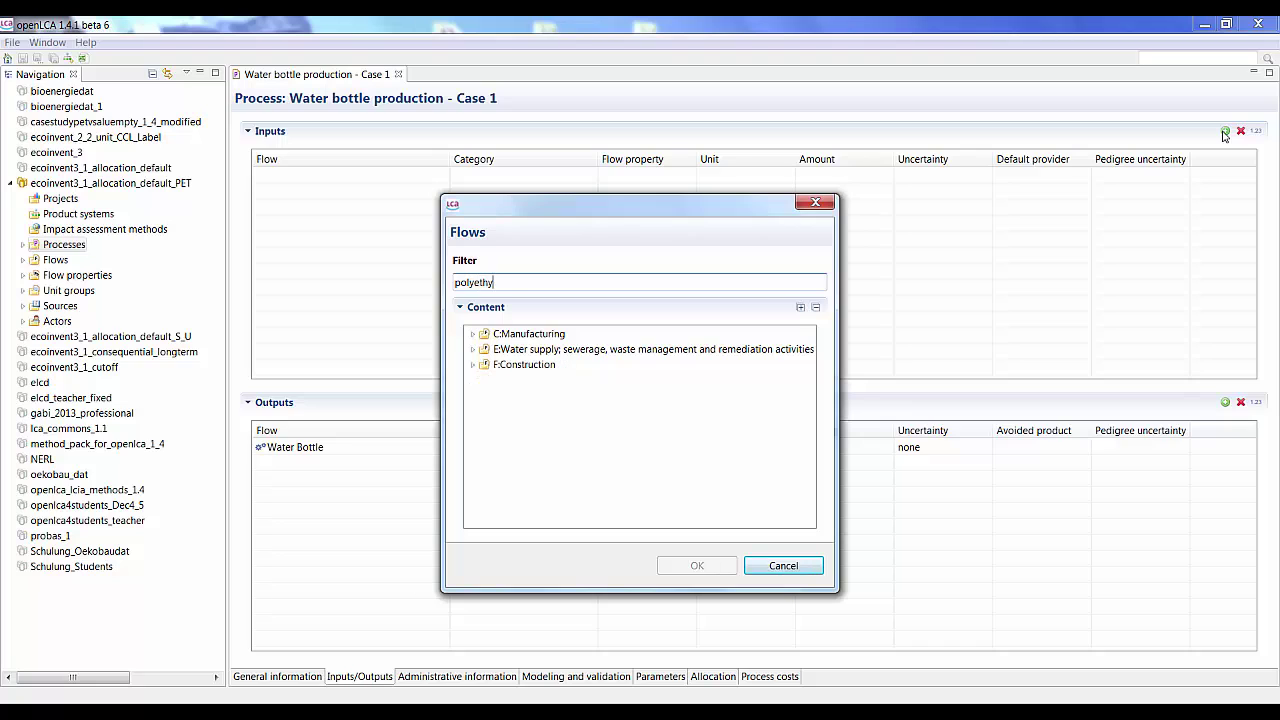
{"action": "type", "text": "lene terephthalate"}
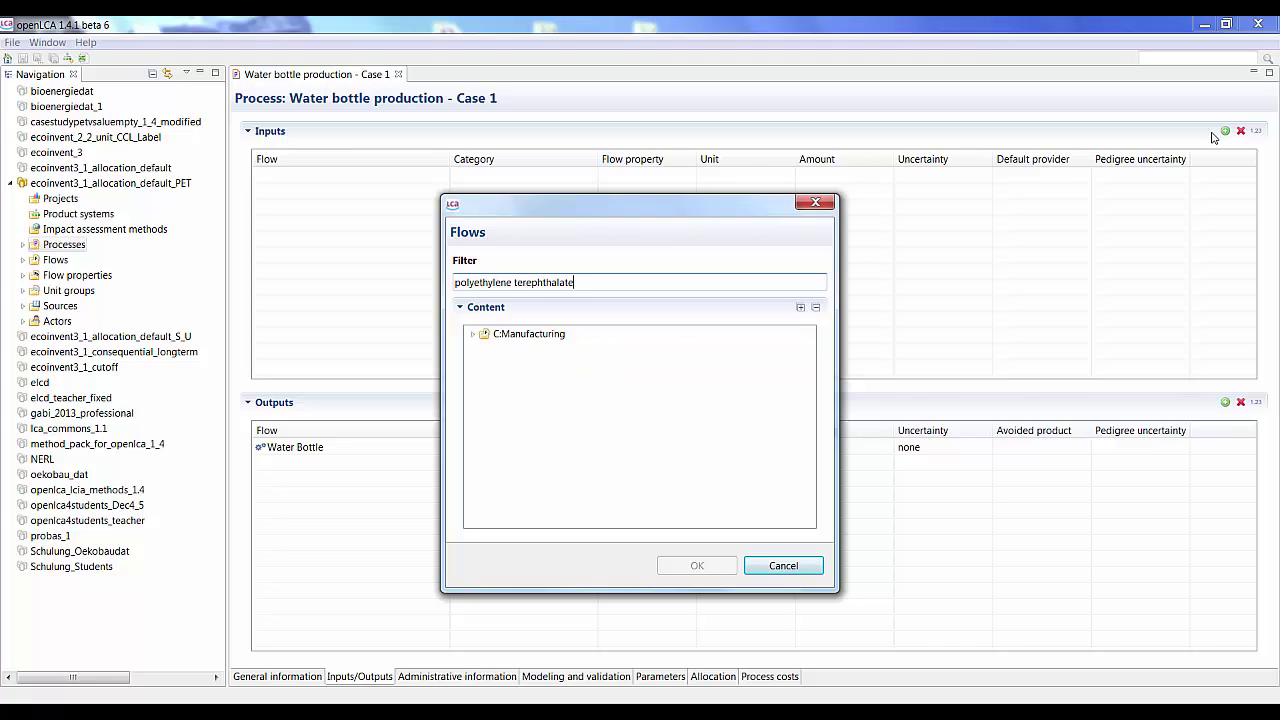
{"action": "left_click", "coordinate": [473, 334]}
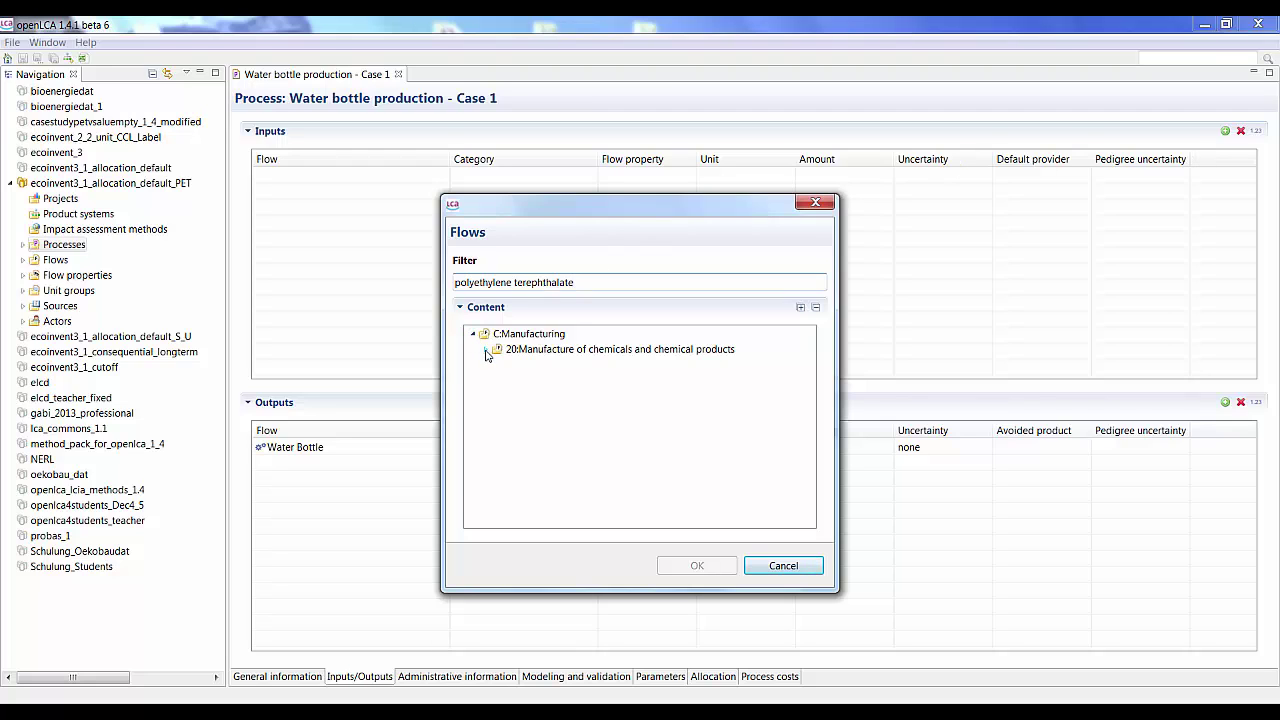
{"action": "left_click", "coordinate": [485, 349]}
{"action": "left_click", "coordinate": [498, 364]}
{"action": "left_click", "coordinate": [511, 380]}
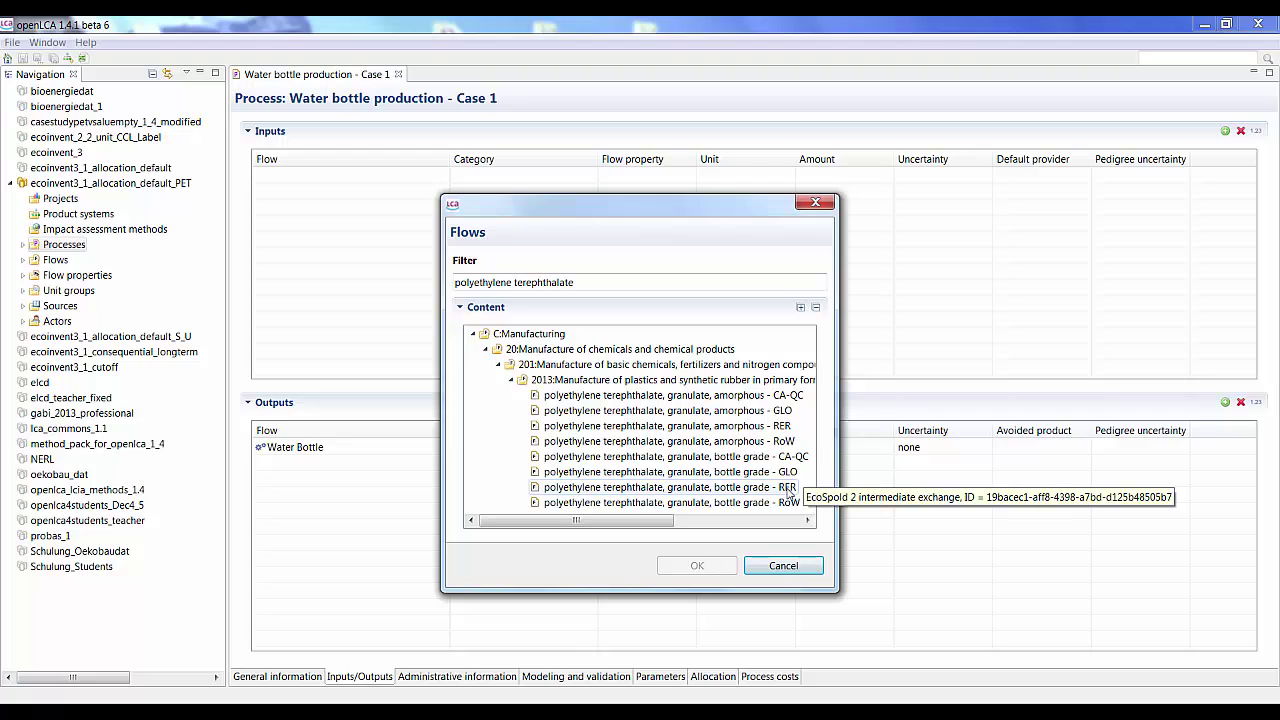
{"action": "left_click", "coordinate": [787, 490]}
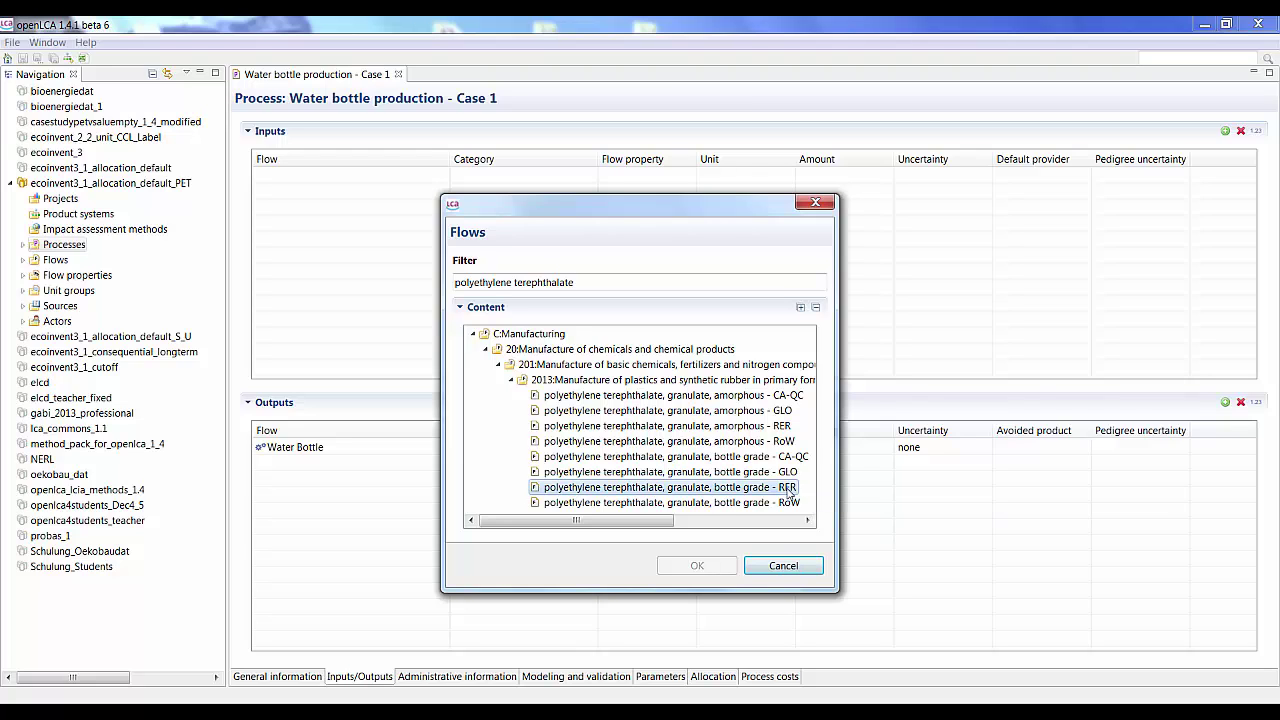
{"action": "left_click", "coordinate": [686, 569]}
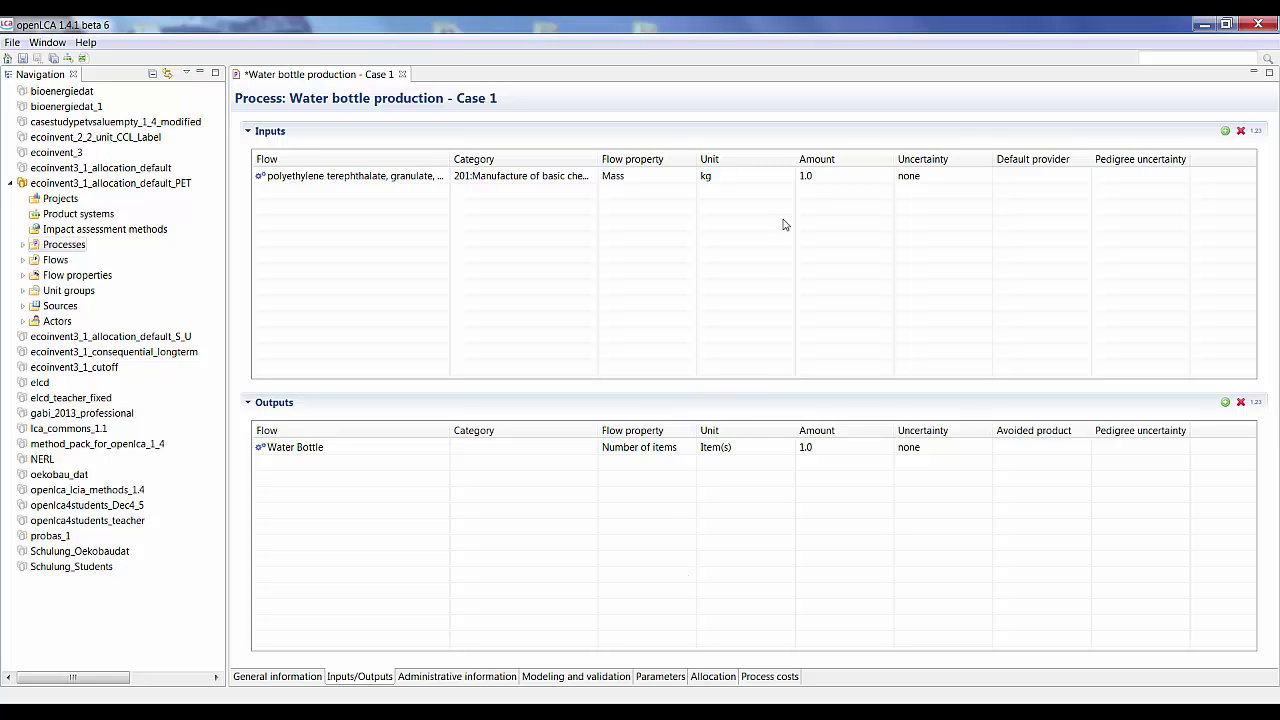
{"action": "left_click", "coordinate": [815, 178]}
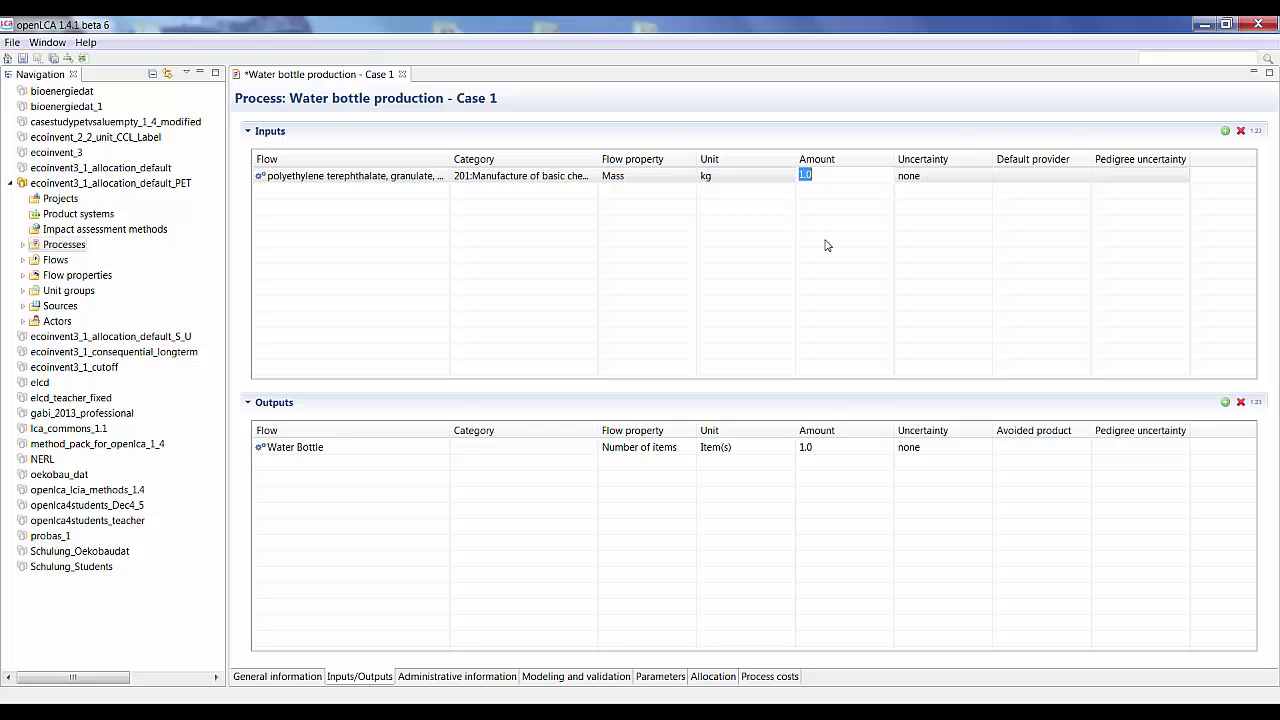
Add an input parameter named WPET with the value 0.06 to the process.
{"action": "left_click", "coordinate": [659, 677]}
{"action": "left_click", "coordinate": [1240, 158]}
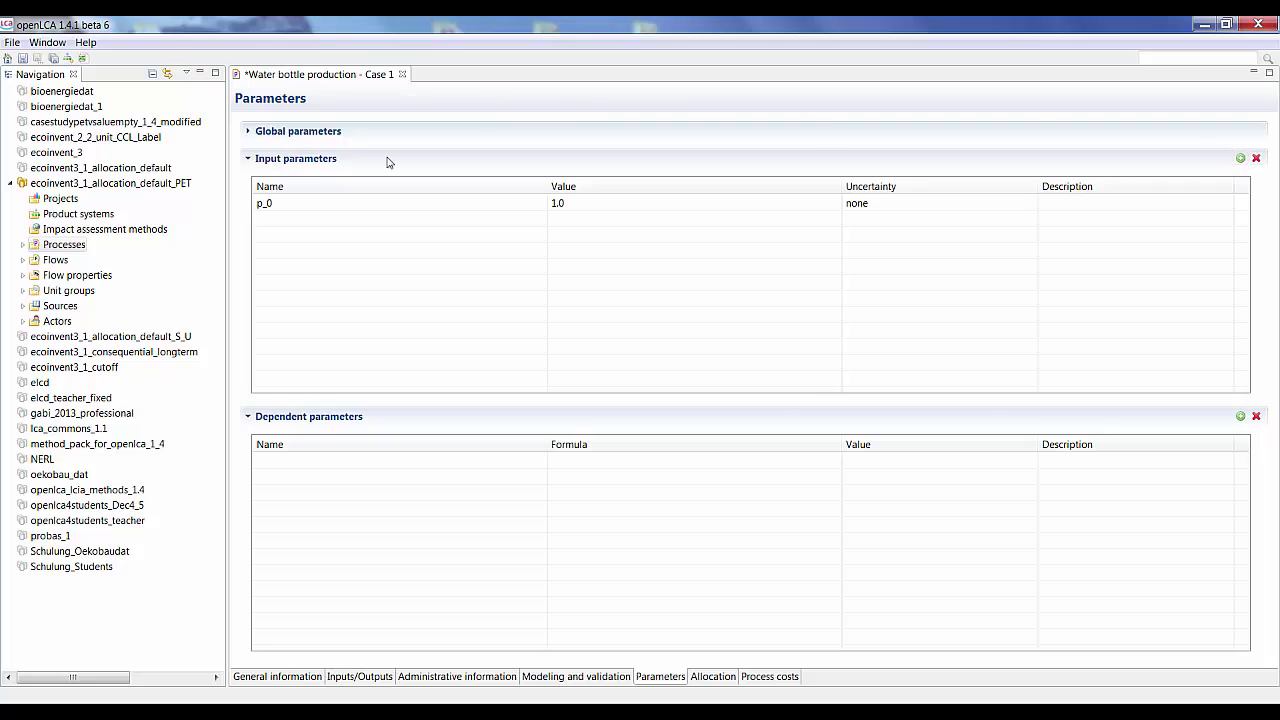
{"action": "left_click", "coordinate": [270, 205]}
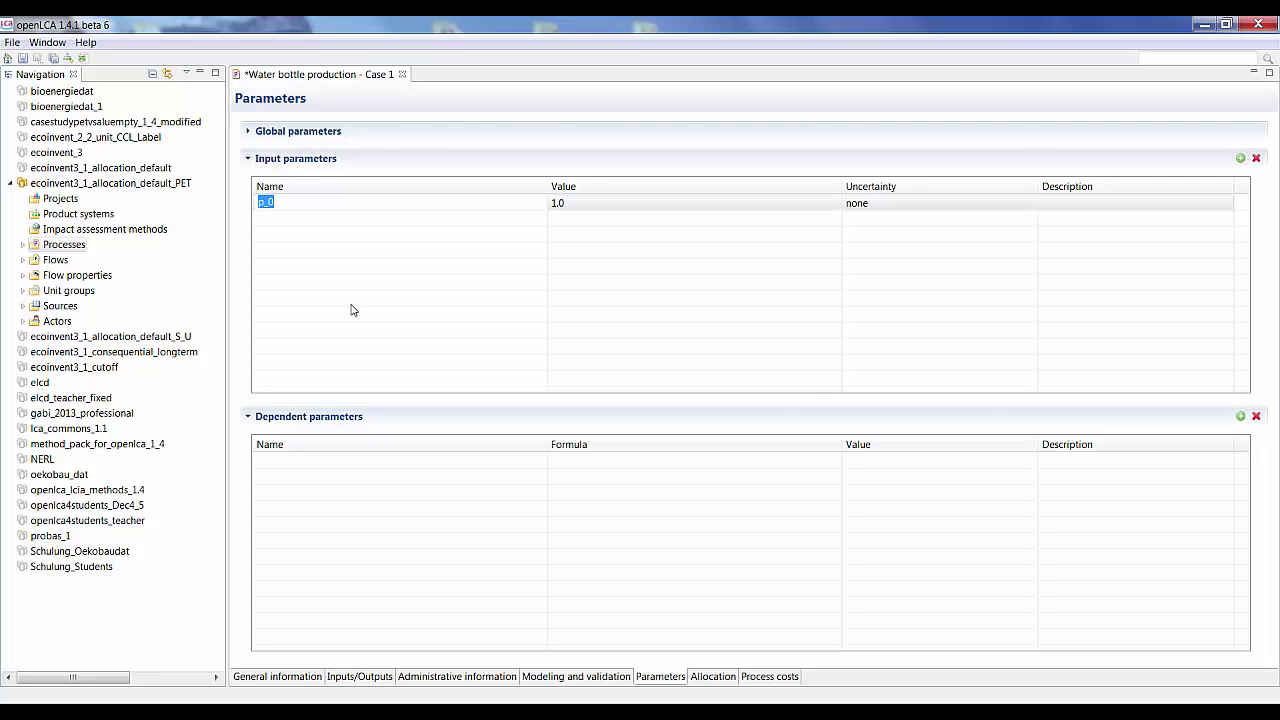
{"action": "type", "text": "WPET"}
{"action": "left_click", "coordinate": [558, 204]}
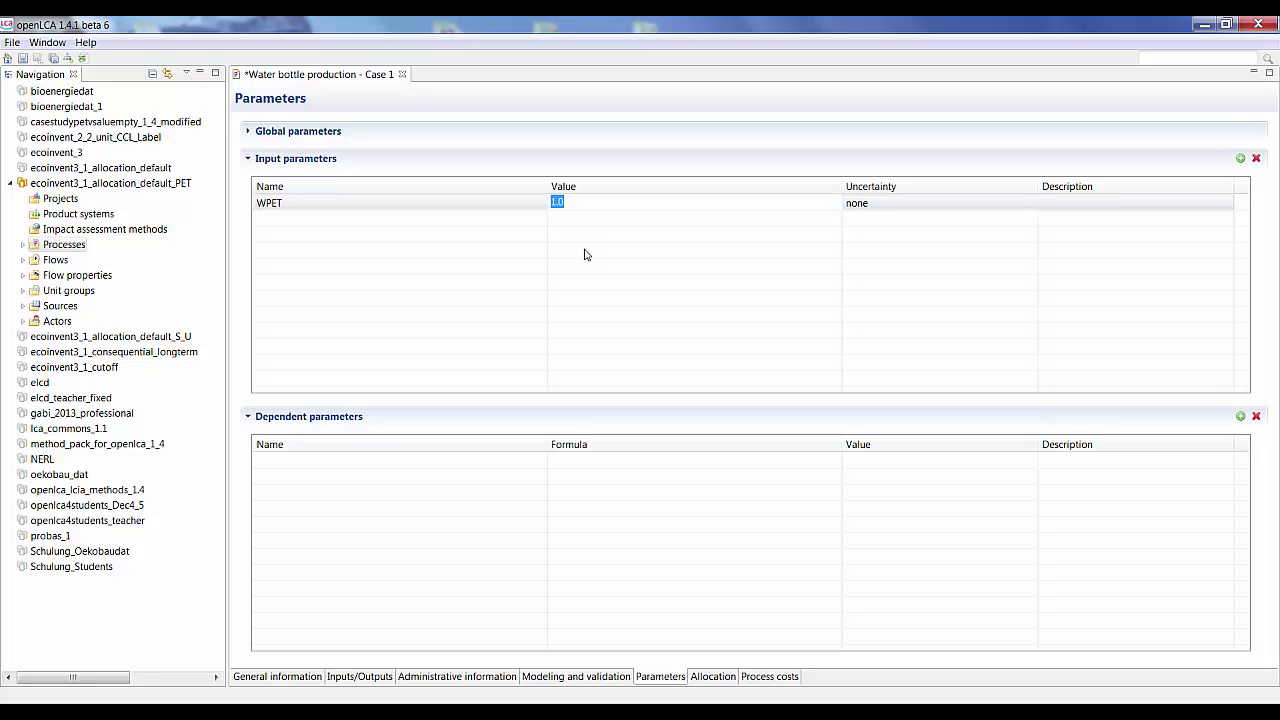
{"action": "type", "text": "0.06"}
{"action": "key", "text": "Return"}
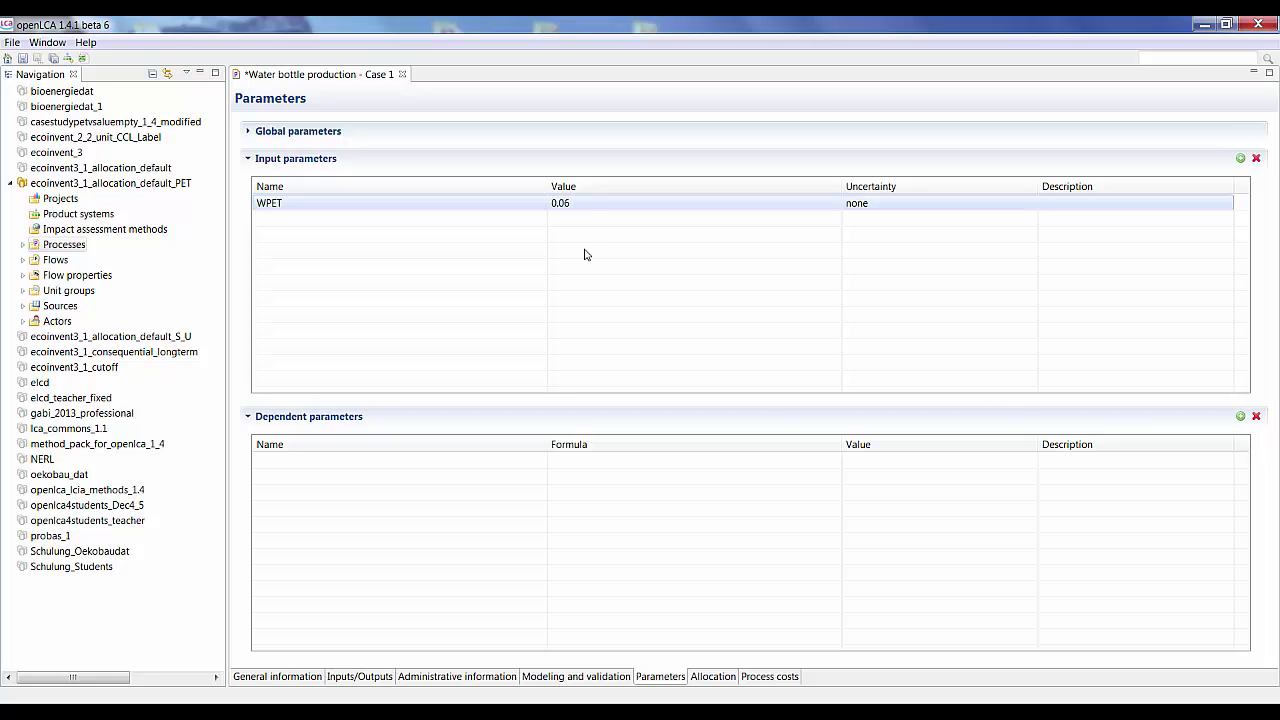
Set the amount of the polyethylene terephthalate input to the parameter WPET.
{"action": "left_click", "coordinate": [352, 677]}
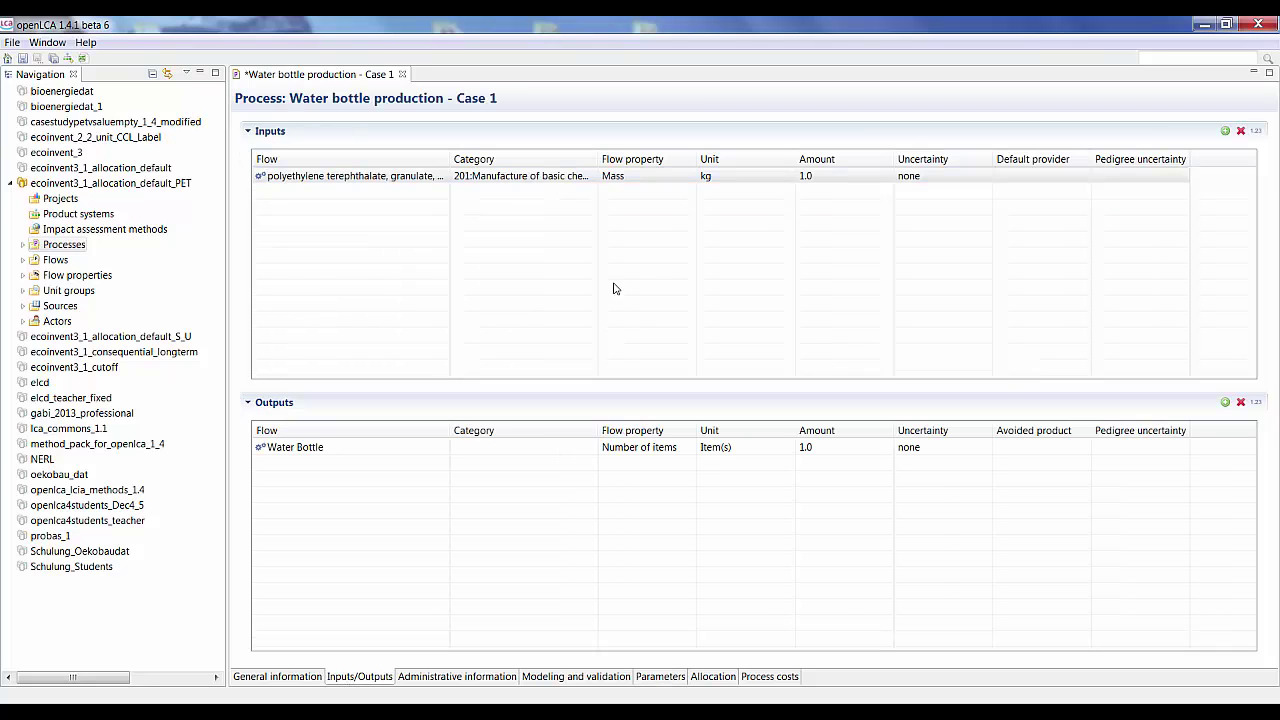
{"action": "left_click", "coordinate": [820, 177]}
{"action": "type", "text": "WPET"}
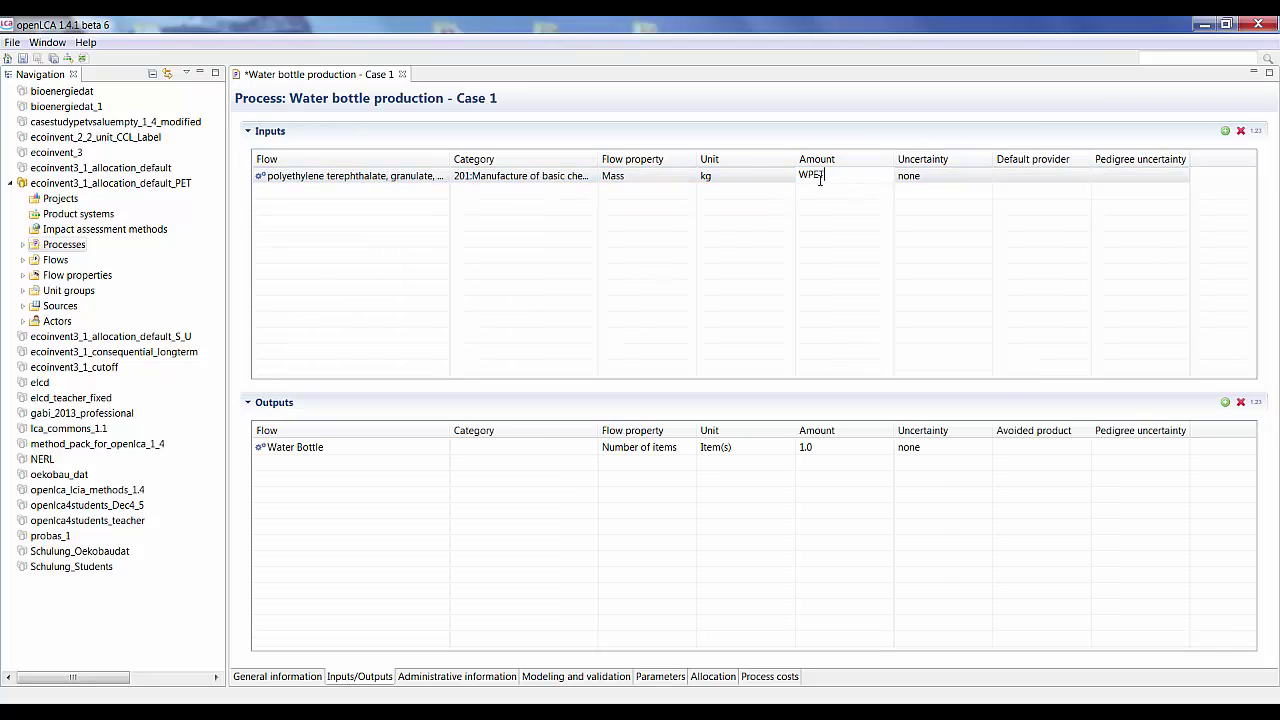
{"action": "key", "text": "Return"}
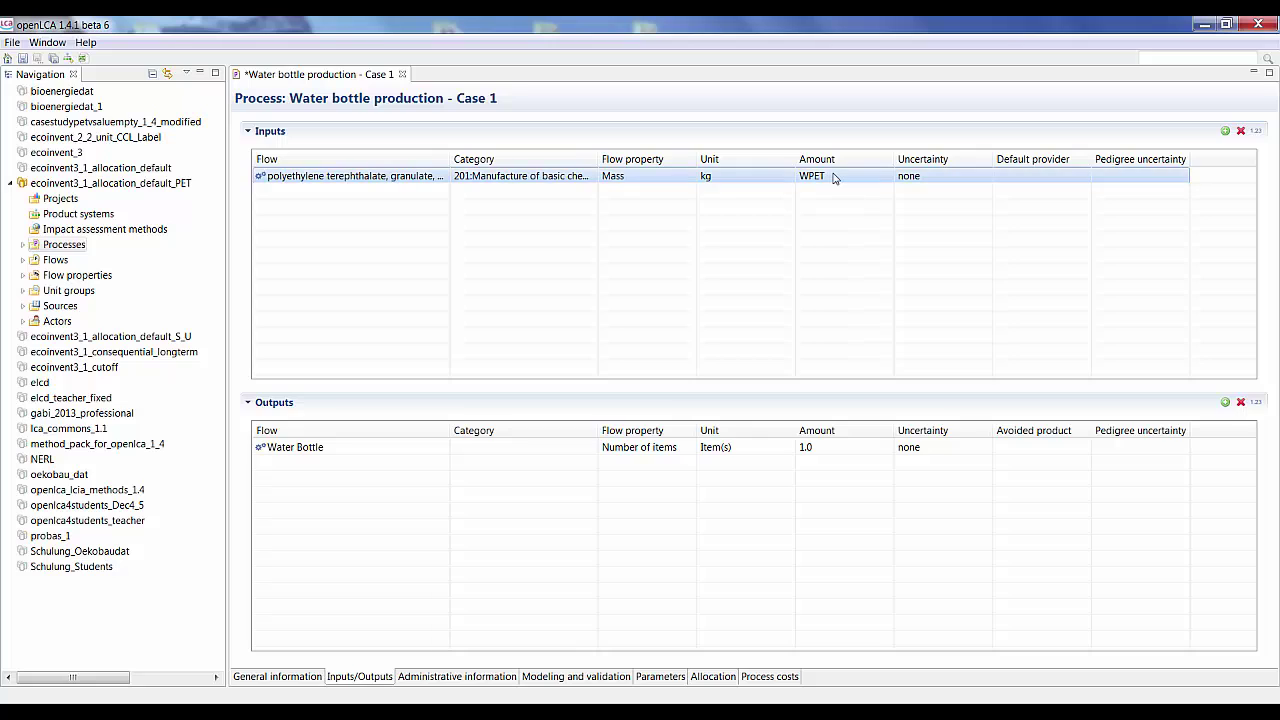
Show the input amounts as values instead of formulas and narrow the Unit column of the inputs table.
{"action": "left_click", "coordinate": [1257, 131]}
{"action": "left_click", "coordinate": [1257, 131]}
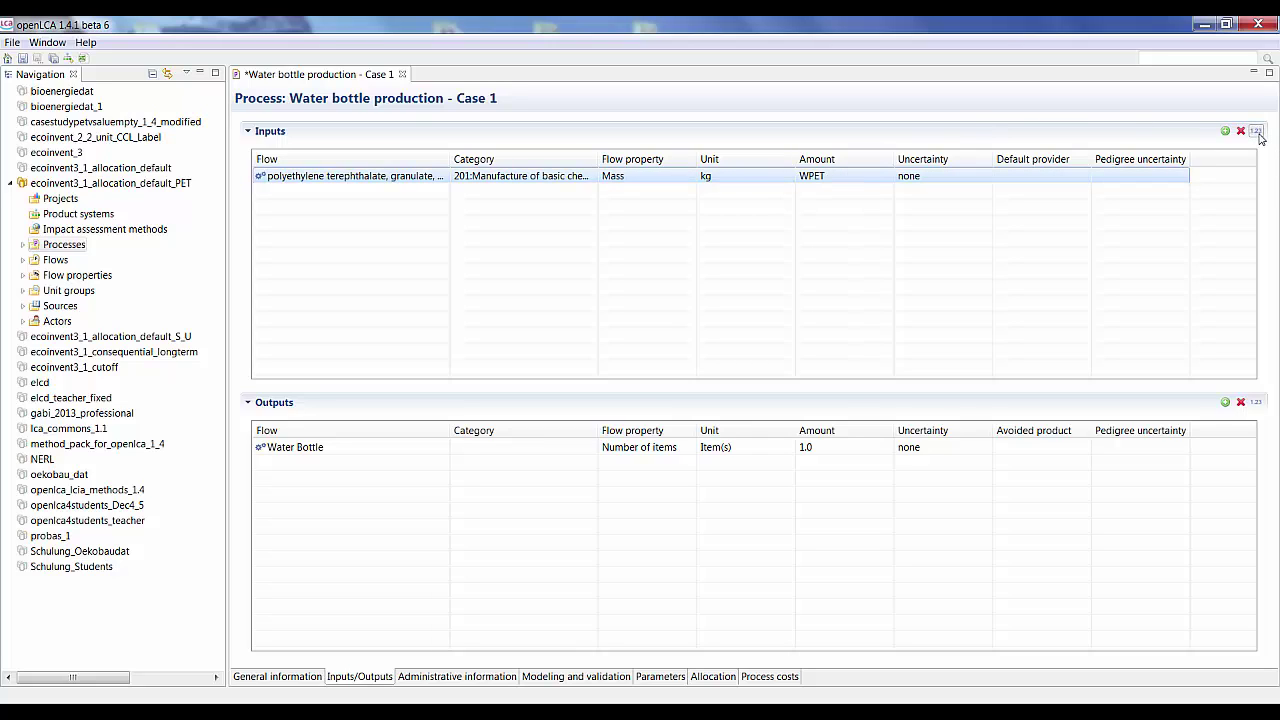
{"action": "left_click", "coordinate": [1257, 133]}
{"action": "left_click_drag", "start_coordinate": [796, 160], "coordinate": [738, 164]}
Add "polypropylene, granulate - RER" as an input flow of the water bottle production process.
{"action": "left_click", "coordinate": [1225, 131]}
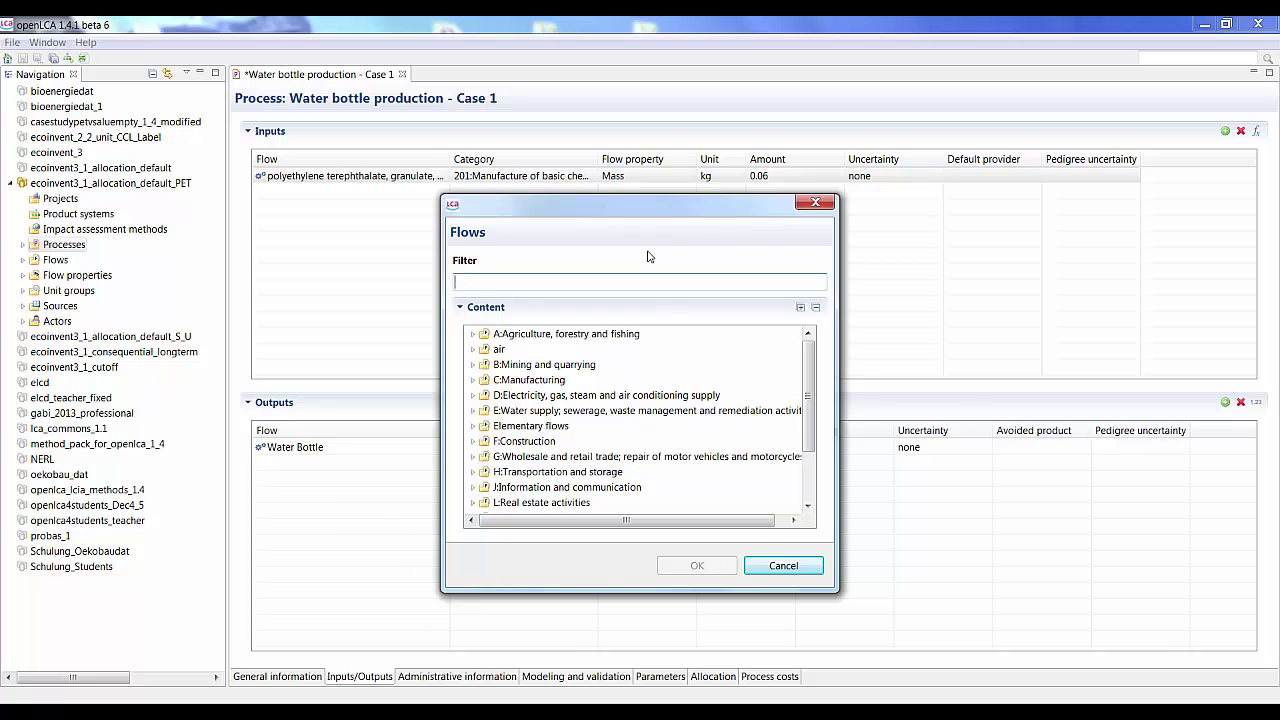
{"action": "type", "text": "pol"}
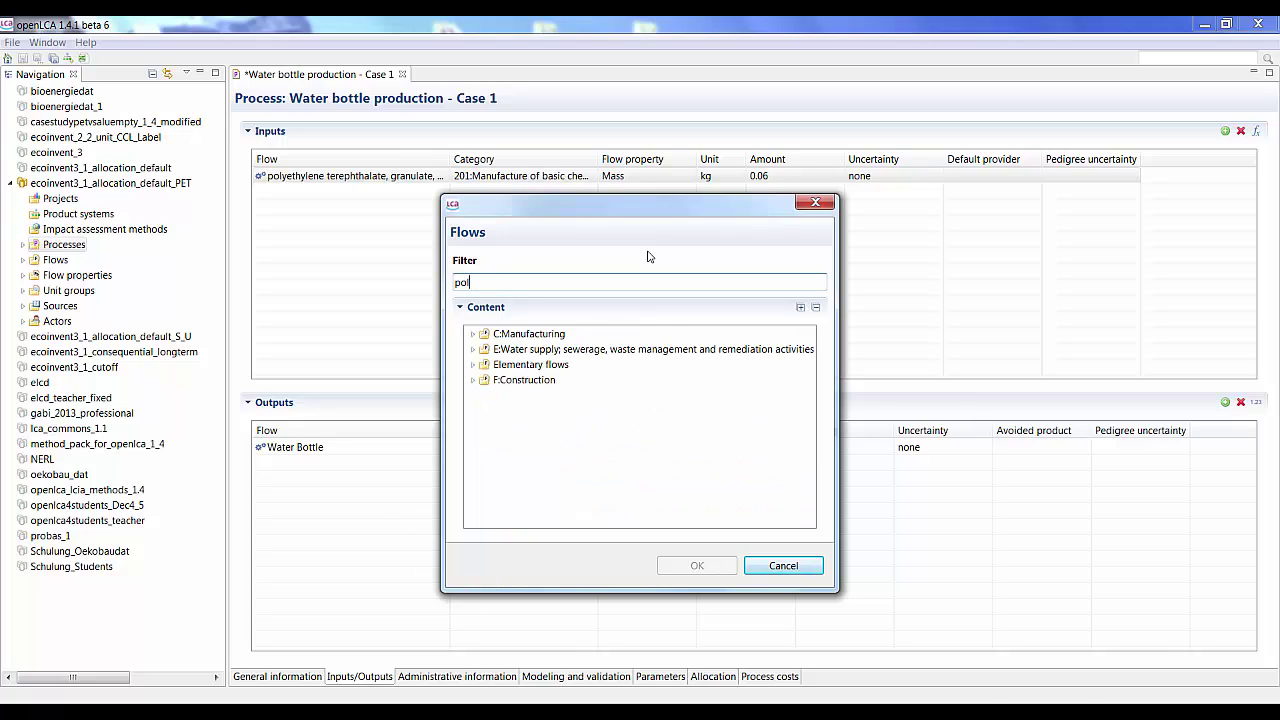
{"action": "type", "text": "ypropylene"}
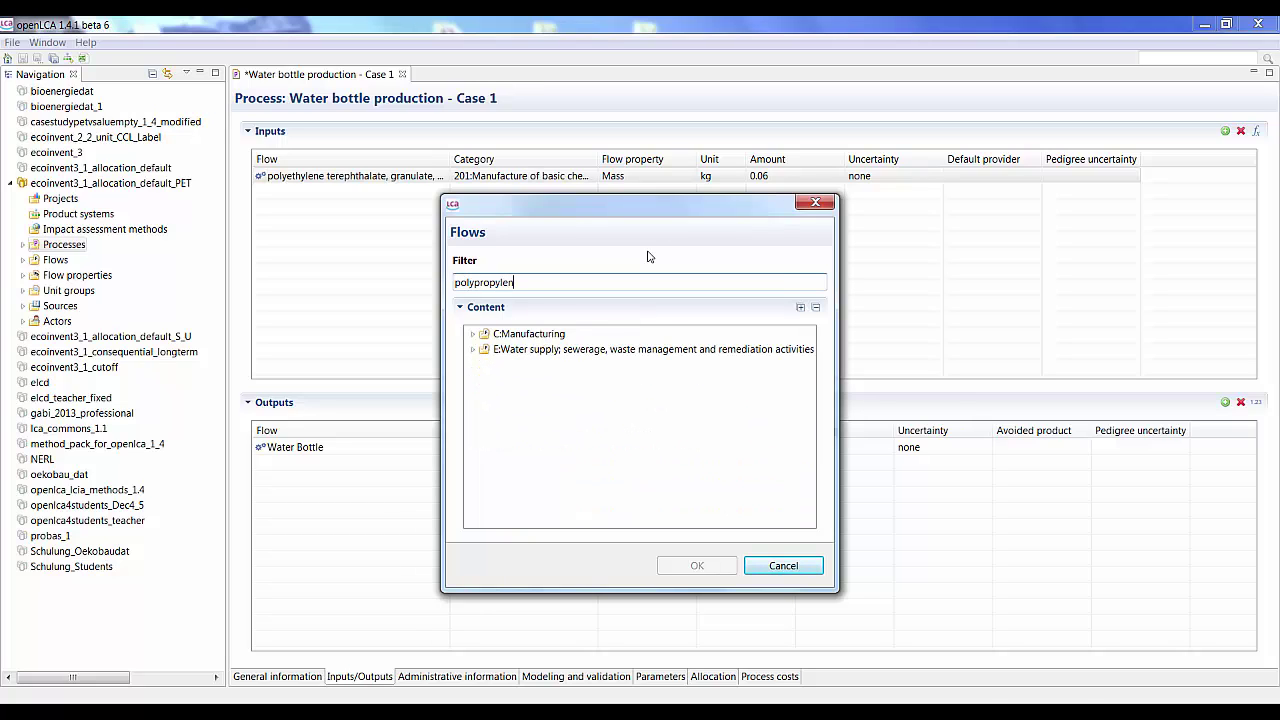
{"action": "left_click", "coordinate": [474, 334]}
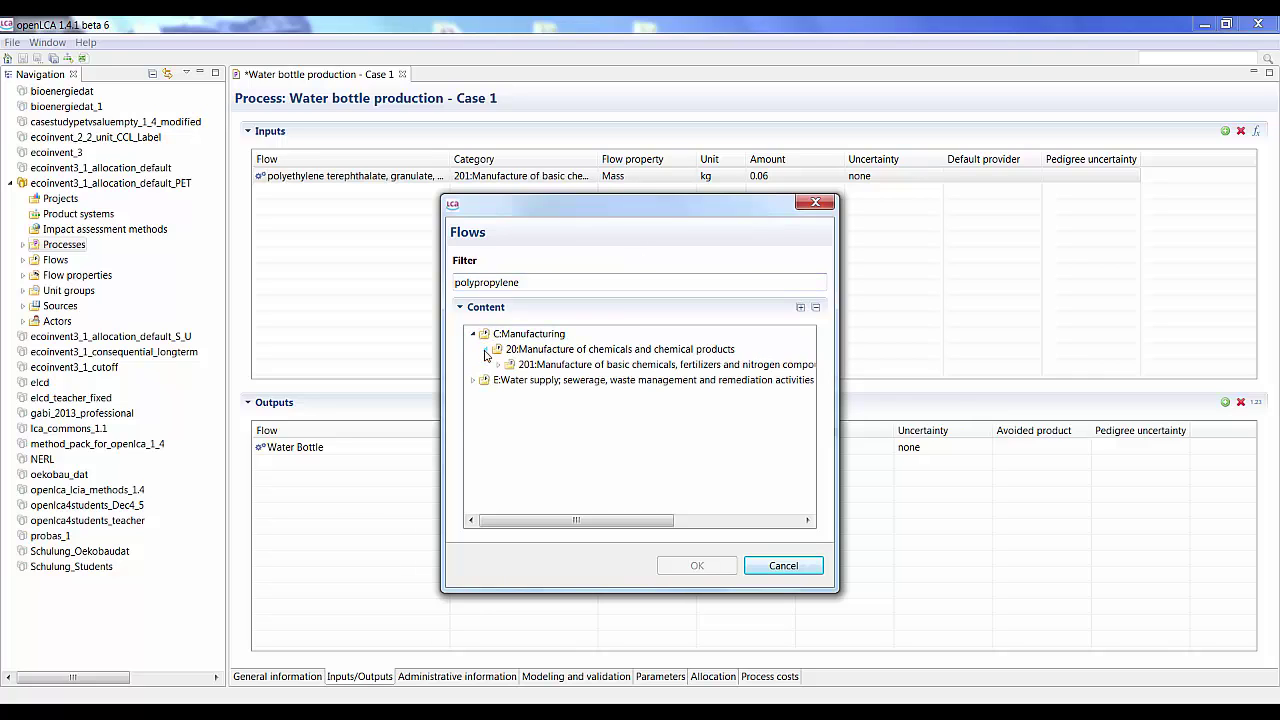
{"action": "left_click", "coordinate": [498, 364]}
{"action": "left_click", "coordinate": [511, 380]}
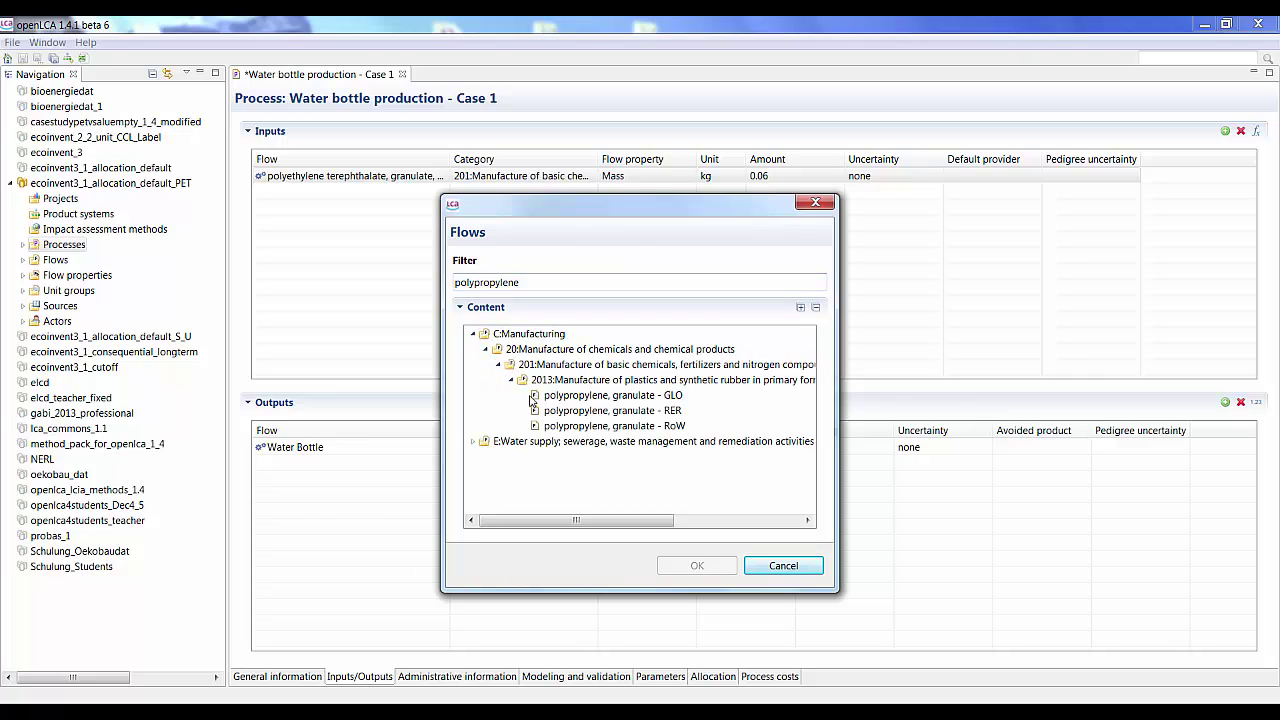
{"action": "left_click", "coordinate": [667, 413]}
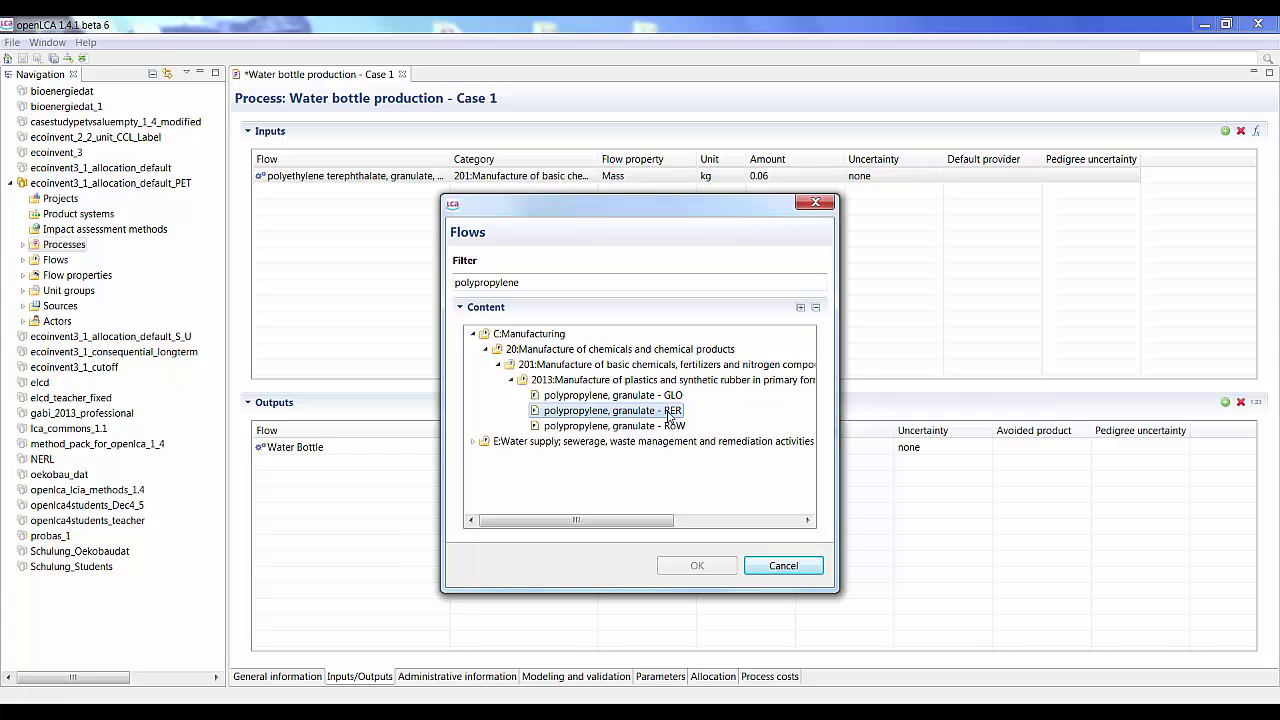
{"action": "left_click", "coordinate": [698, 563]}
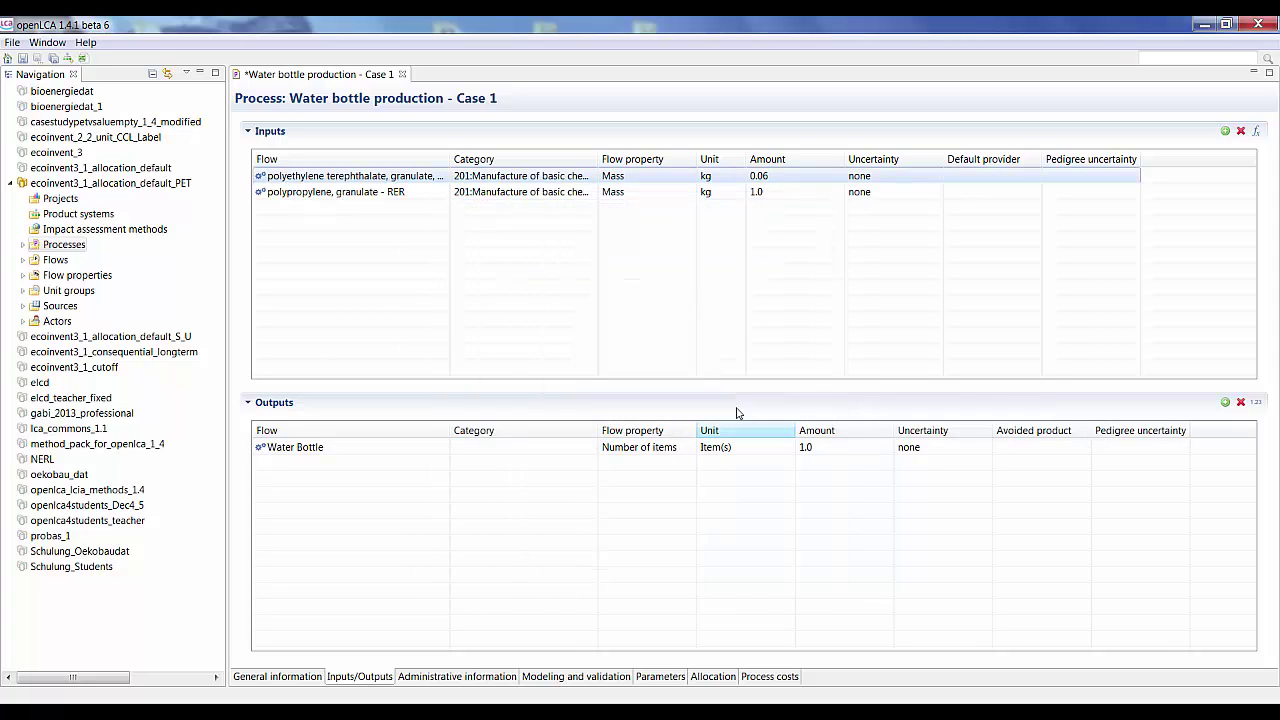
Add an input parameter named WPP with the value 0.001 to the water bottle production process.
{"action": "left_click", "coordinate": [766, 192]}
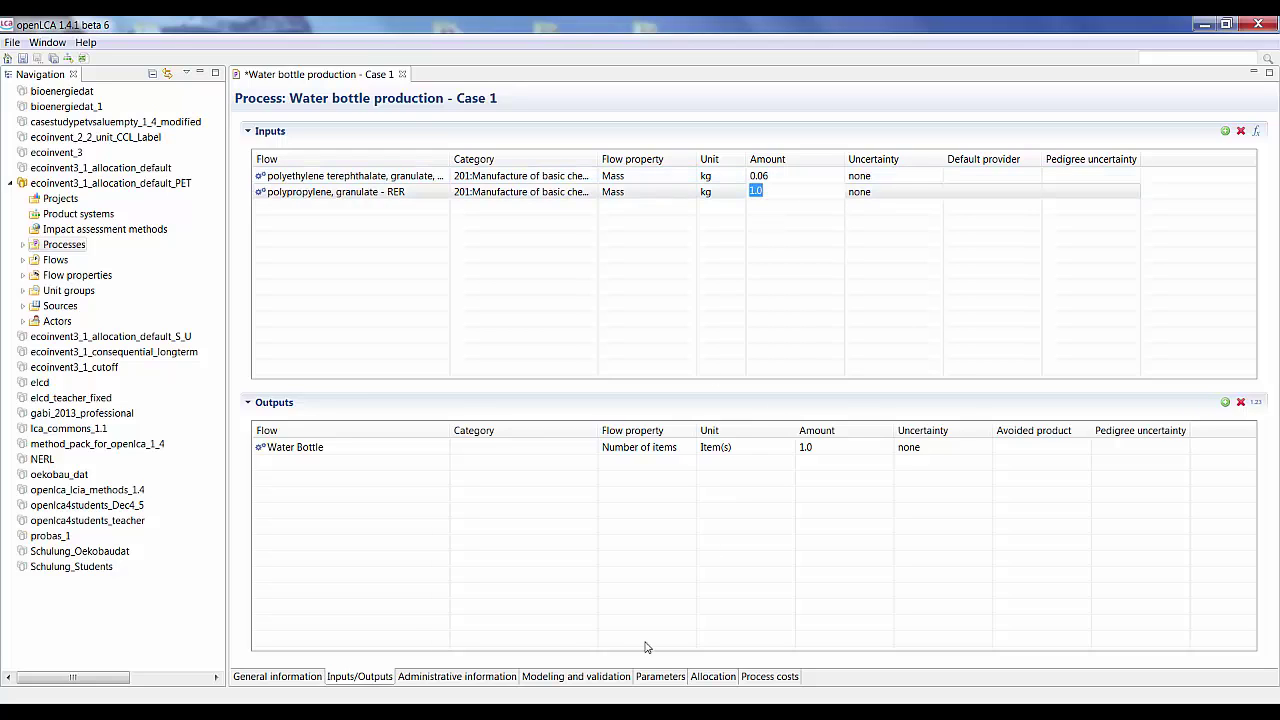
{"action": "left_click", "coordinate": [660, 680]}
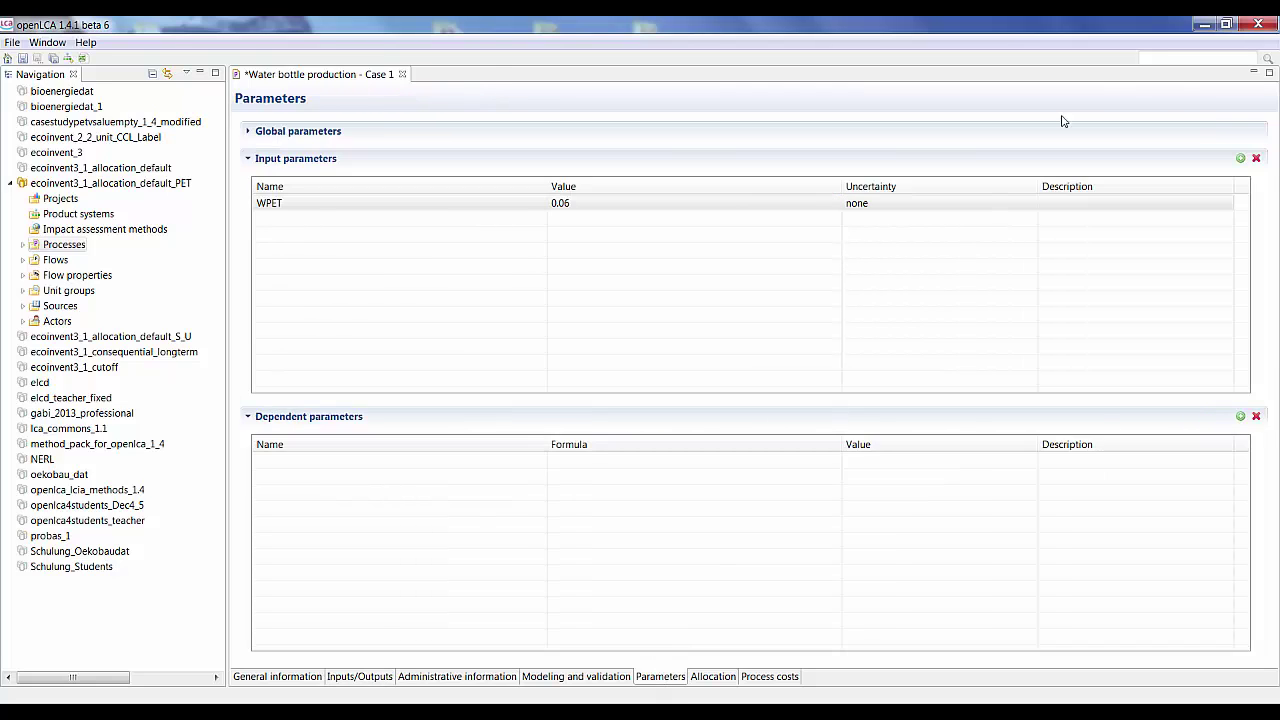
{"action": "left_click", "coordinate": [1240, 159]}
{"action": "left_click", "coordinate": [272, 220]}
{"action": "type", "text": "WPE"}
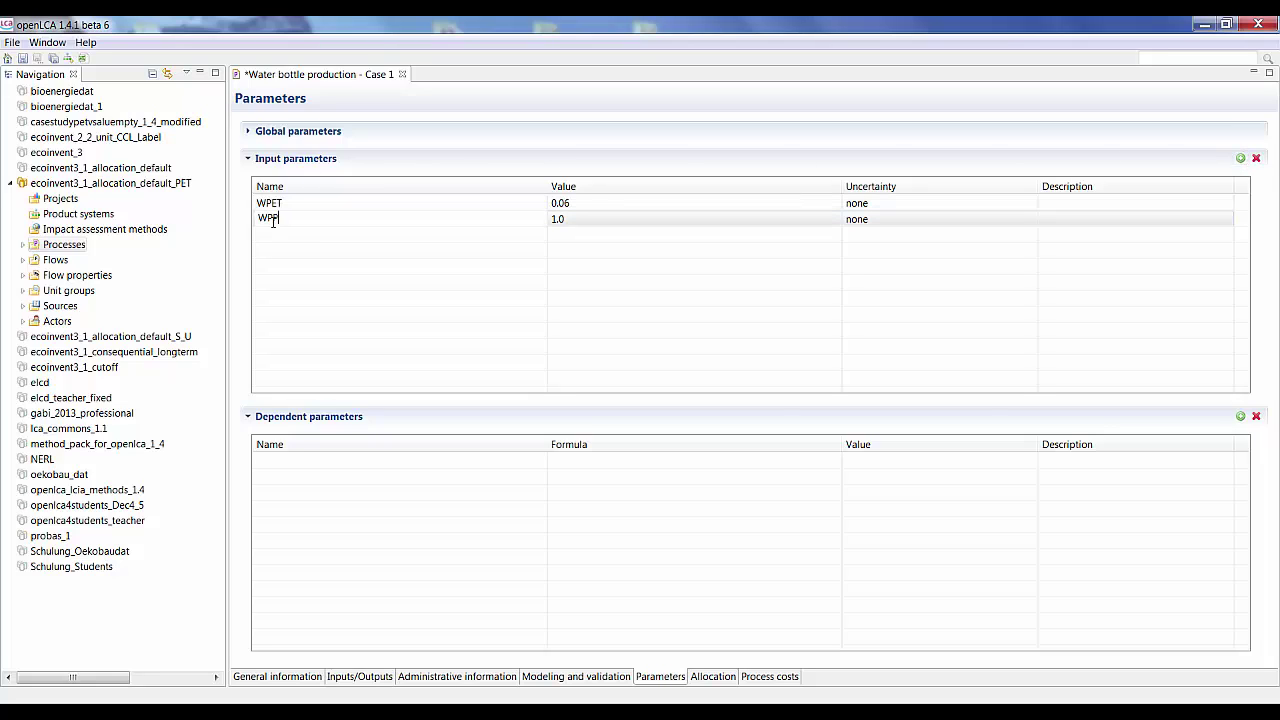
{"action": "left_click", "coordinate": [572, 218]}
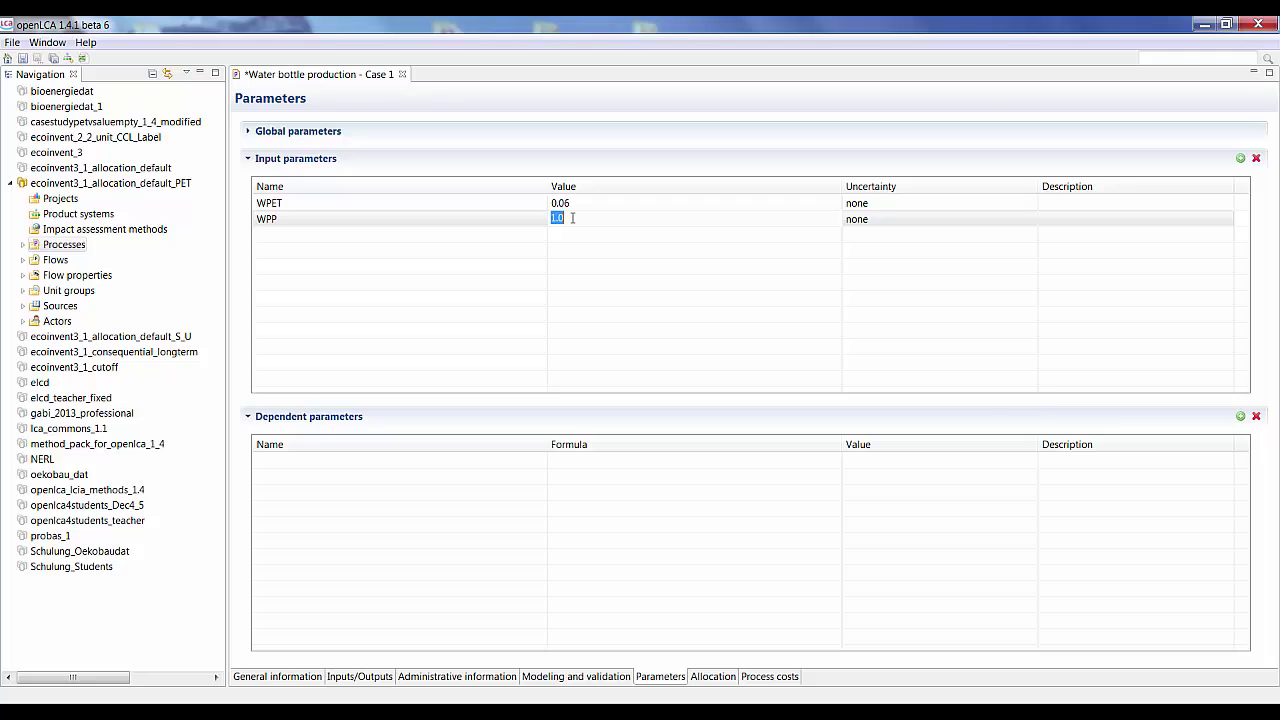
{"action": "type", "text": "0.001"}
{"action": "key", "text": "Return"}
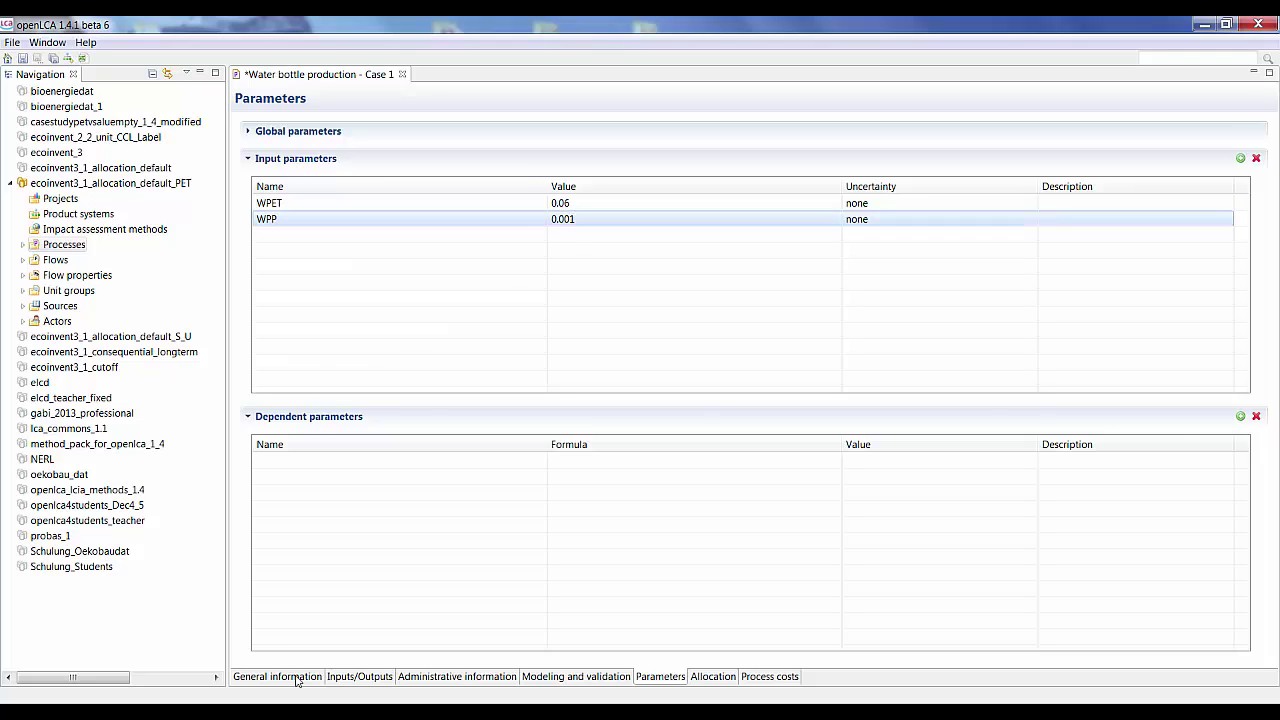
Add "polyethylene, high density, granulate - RER" as an input flow of the water bottle production process.
{"action": "left_click", "coordinate": [357, 677]}
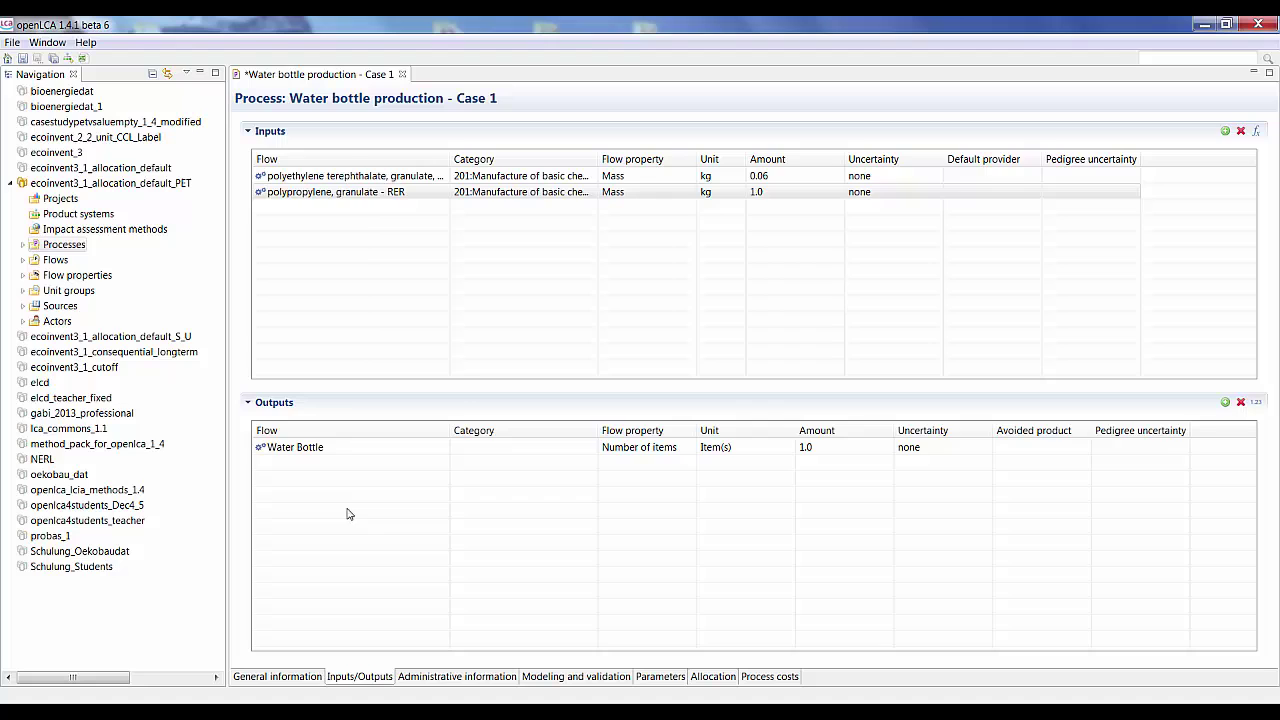
{"action": "left_click", "coordinate": [1225, 132]}
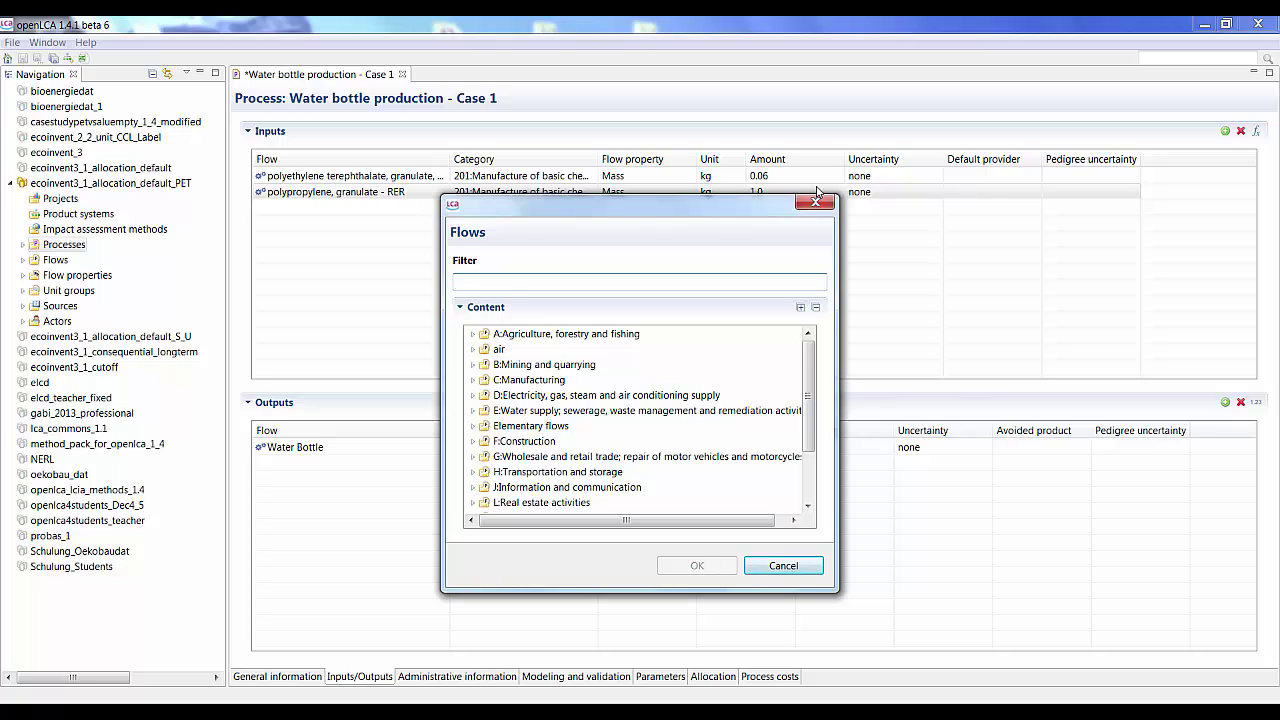
{"action": "type", "text": "polye"}
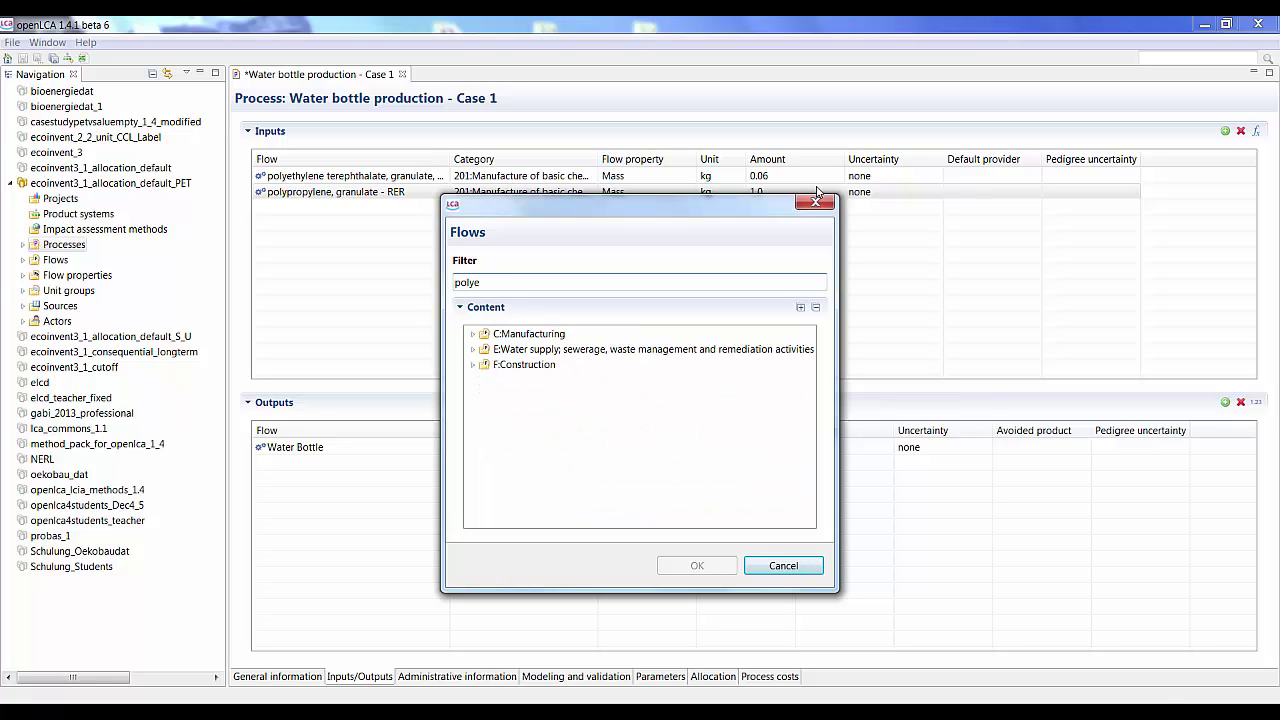
{"action": "type", "text": "thylene, "}
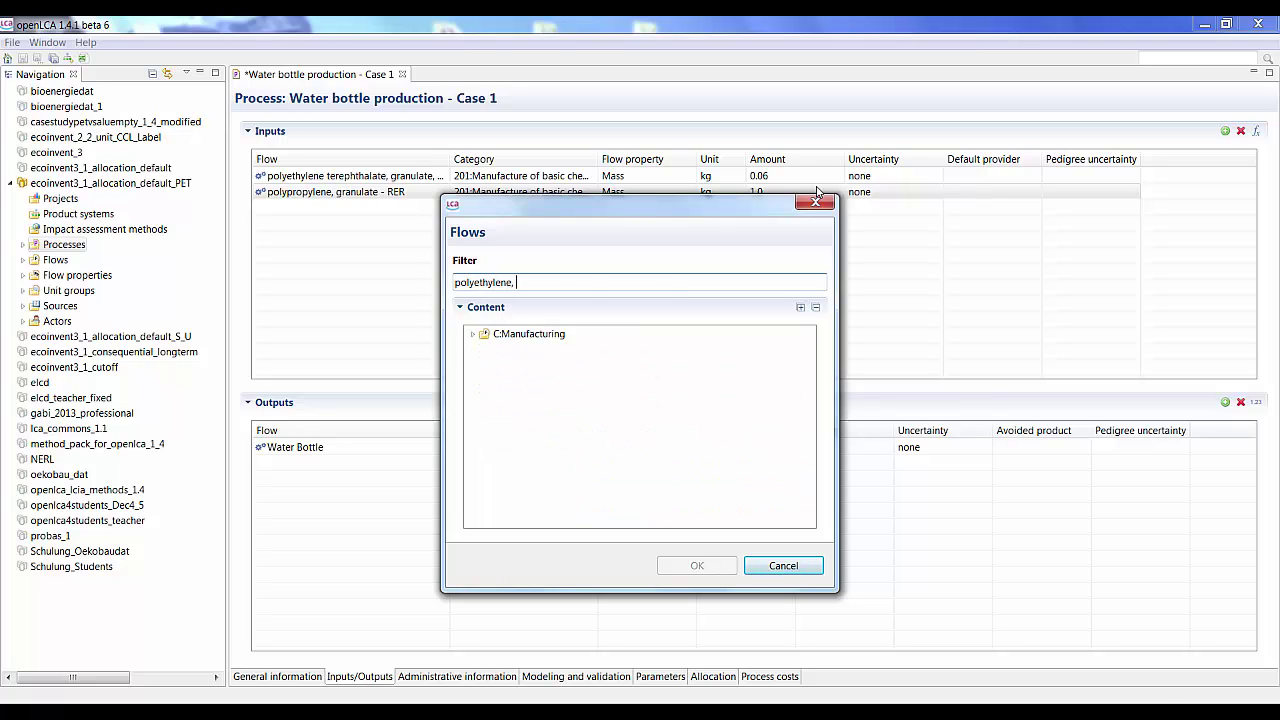
{"action": "type", "text": "high density"}
{"action": "left_click", "coordinate": [473, 334]}
{"action": "left_click", "coordinate": [485, 349]}
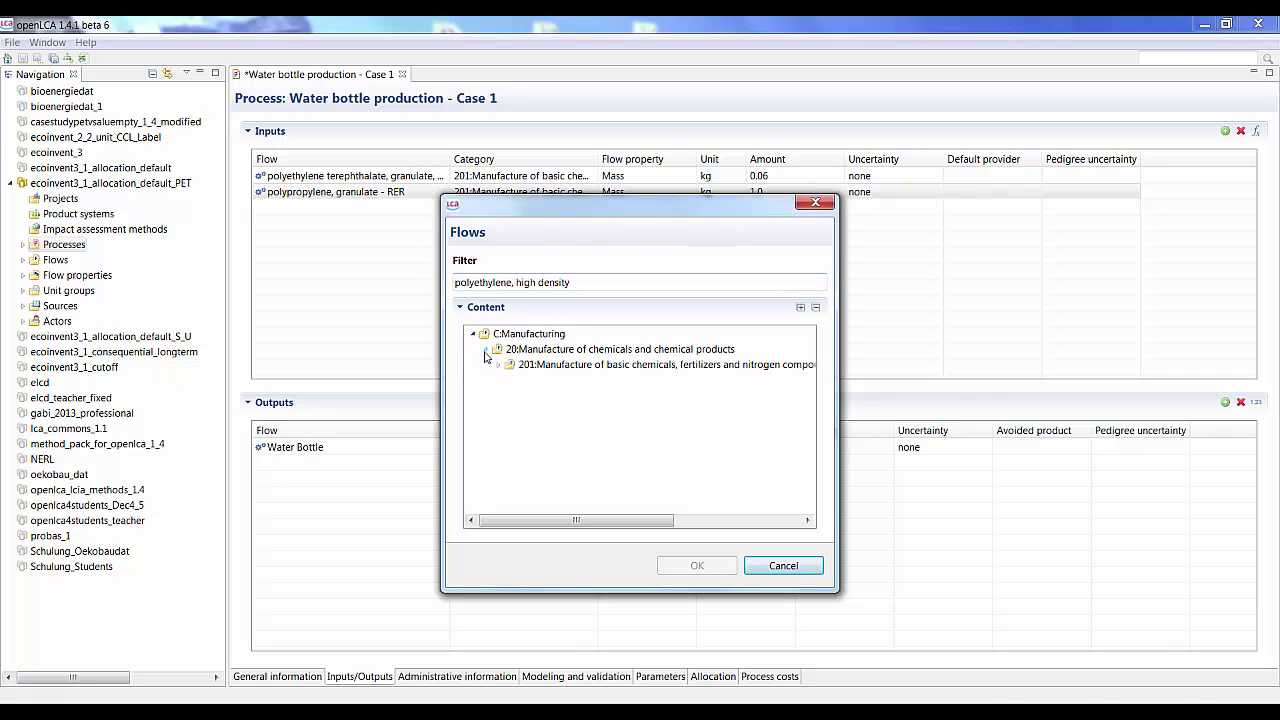
{"action": "left_click", "coordinate": [498, 364]}
{"action": "left_click", "coordinate": [510, 380]}
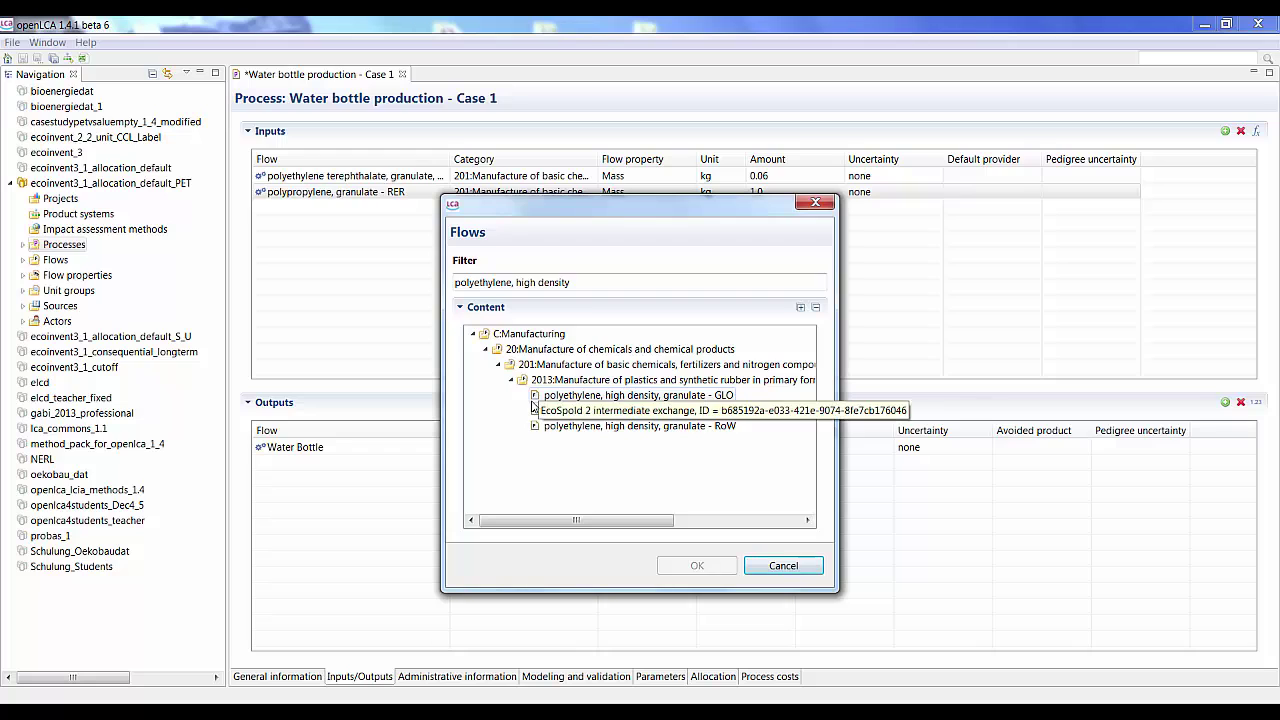
{"action": "left_click", "coordinate": [668, 411]}
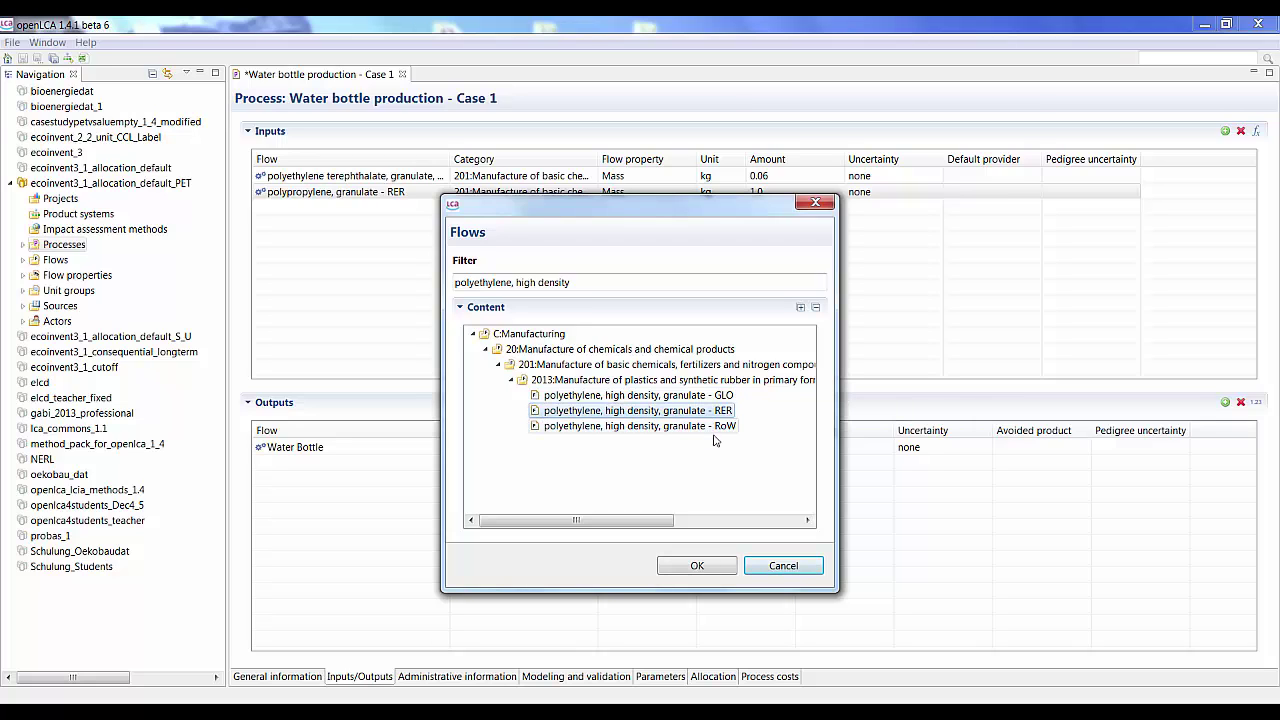
{"action": "left_click", "coordinate": [698, 566]}
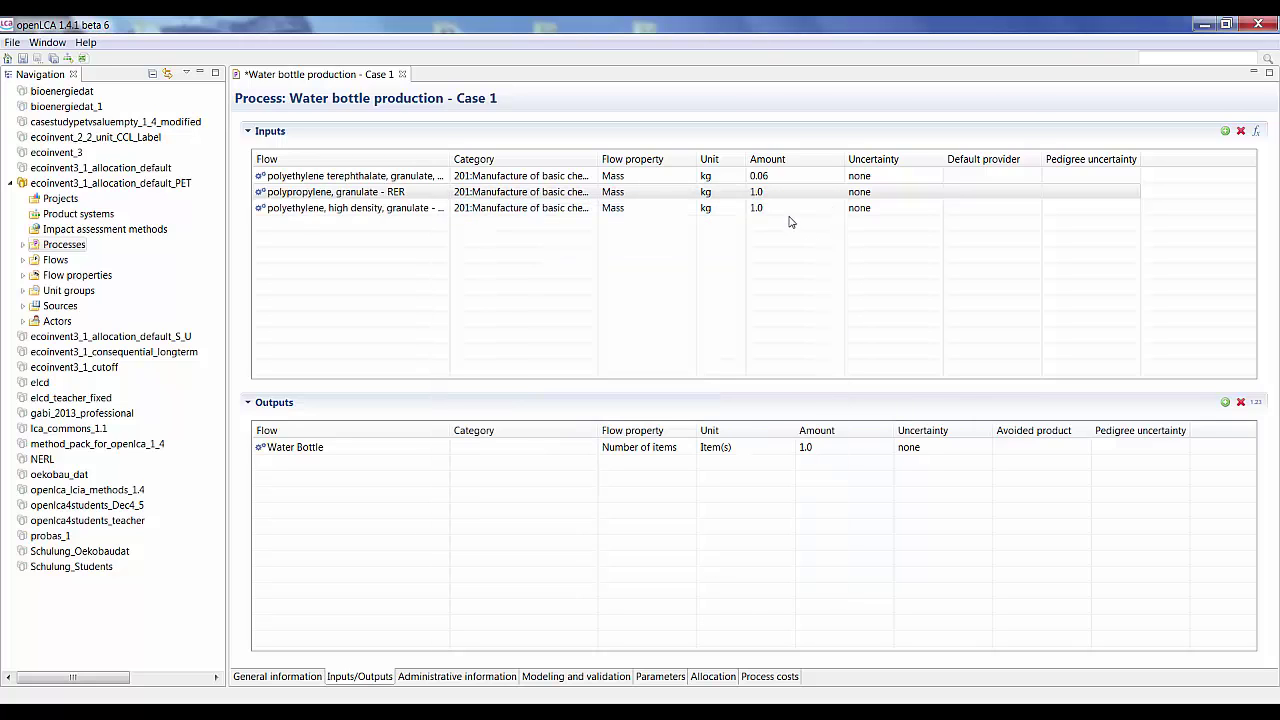
Add an input parameter named WHDPE with the value 0.04 to the water bottle production process.
{"action": "left_click", "coordinate": [661, 677]}
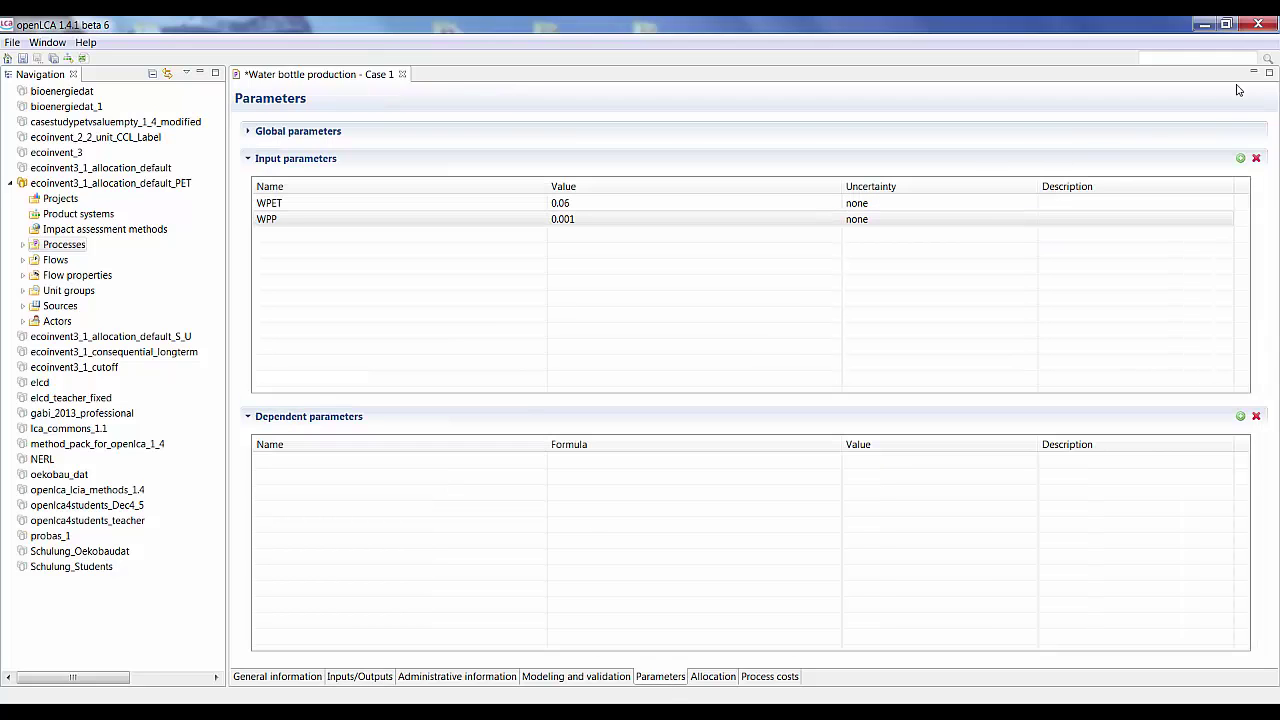
{"action": "left_click", "coordinate": [1241, 159]}
{"action": "left_click", "coordinate": [322, 234]}
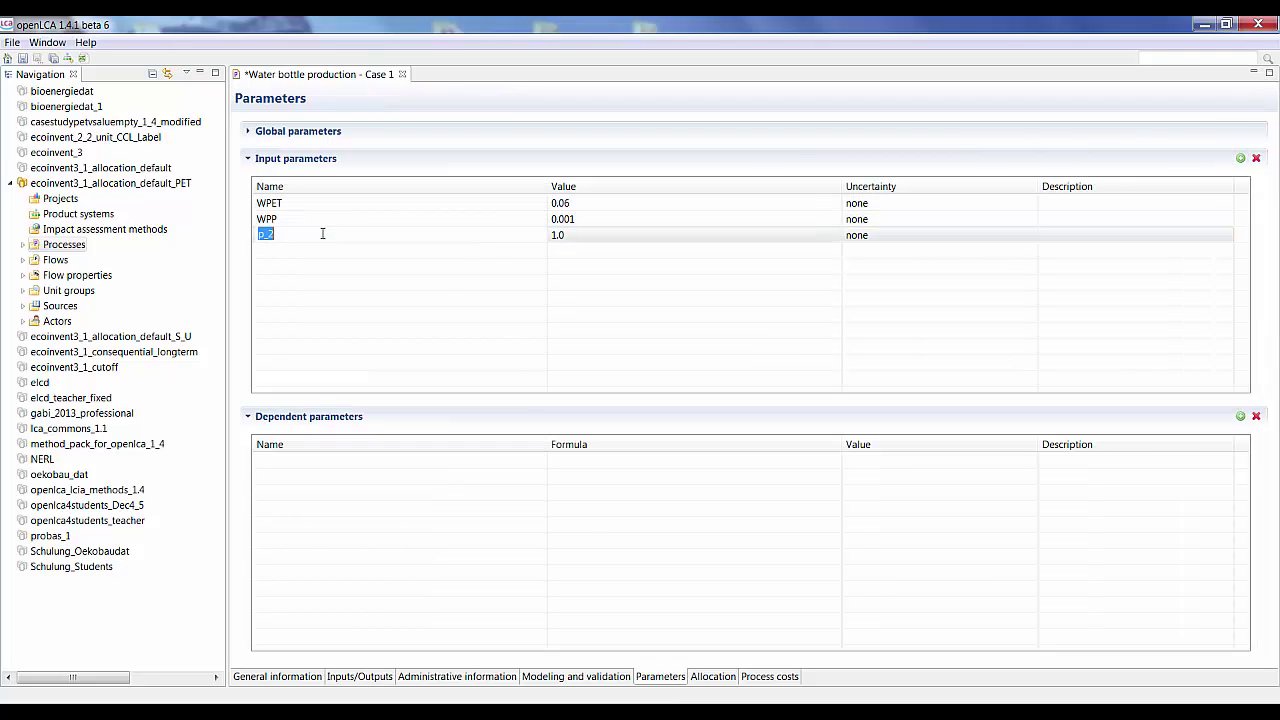
{"action": "type", "text": "WHDPE"}
{"action": "left_click", "coordinate": [578, 235]}
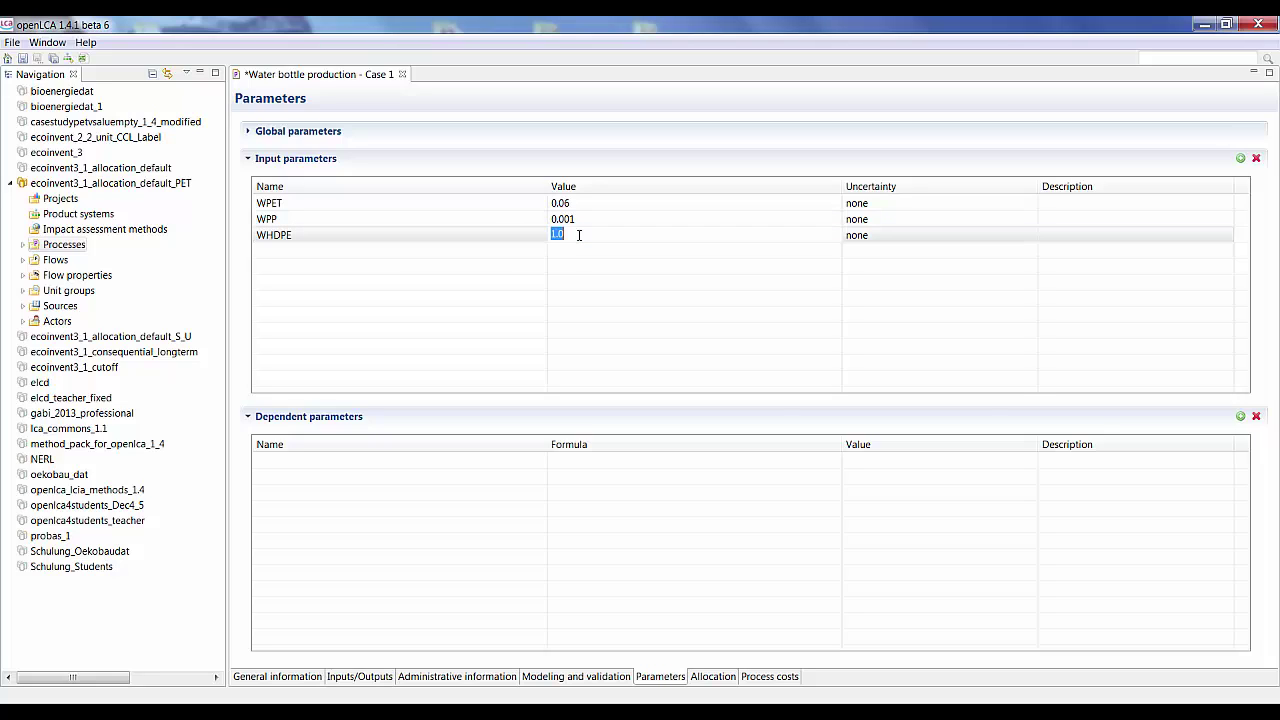
{"action": "type", "text": "0.04"}
{"action": "key", "text": "Return"}
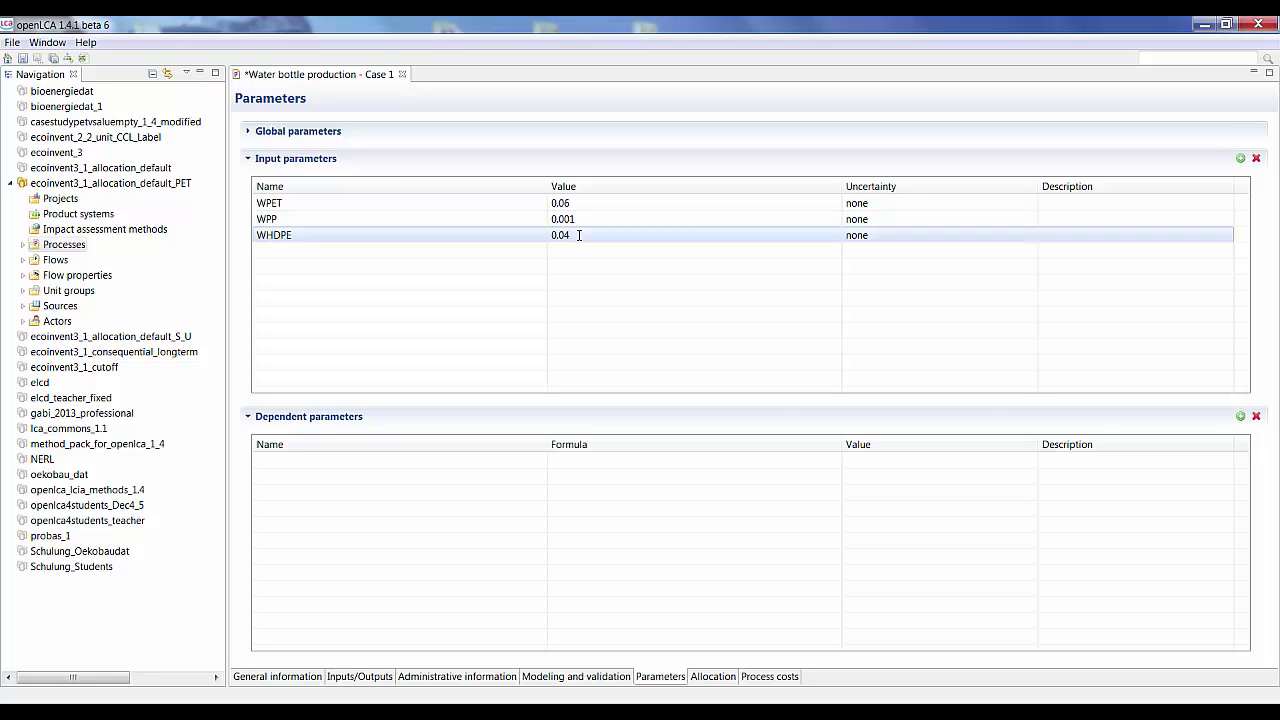
Set the amount of the high-density polyethylene input to the parameter WHDPE and that of the polypropylene input to WPP.
{"action": "left_click", "coordinate": [346, 679]}
{"action": "left_click", "coordinate": [782, 208]}
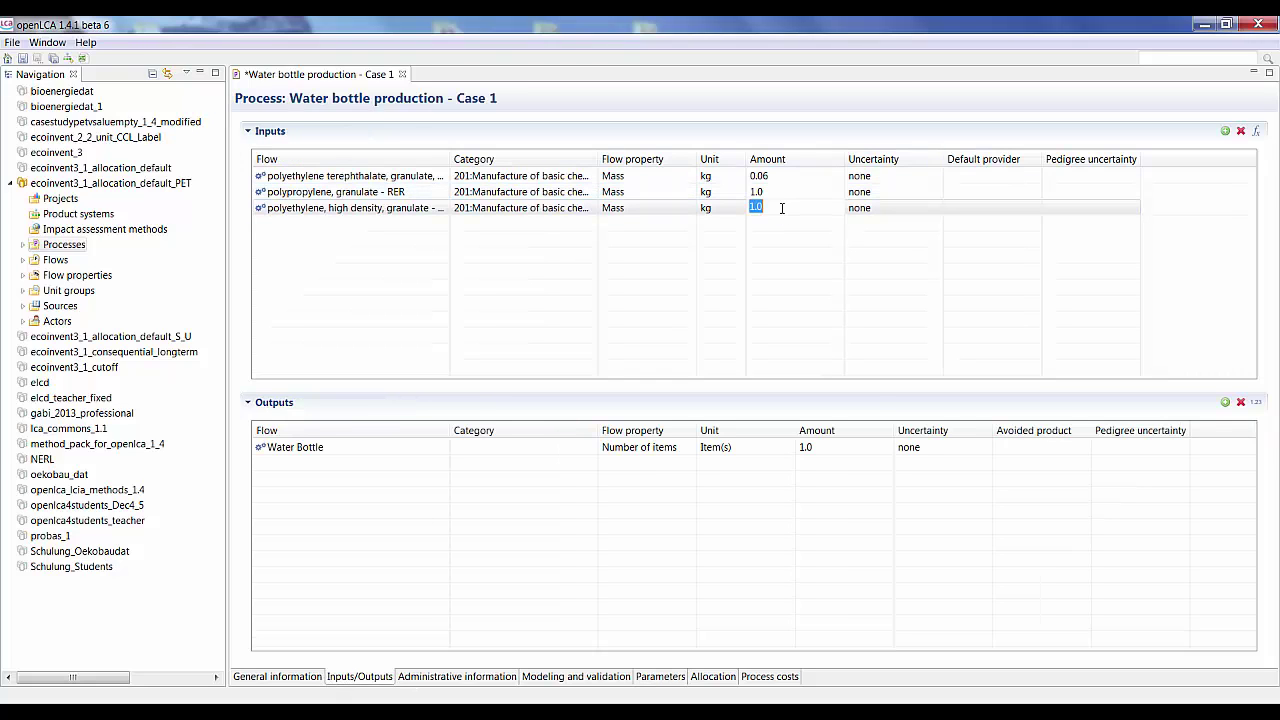
{"action": "type", "text": "WHDPE"}
{"action": "left_click", "coordinate": [783, 192]}
{"action": "type", "text": "WPP"}
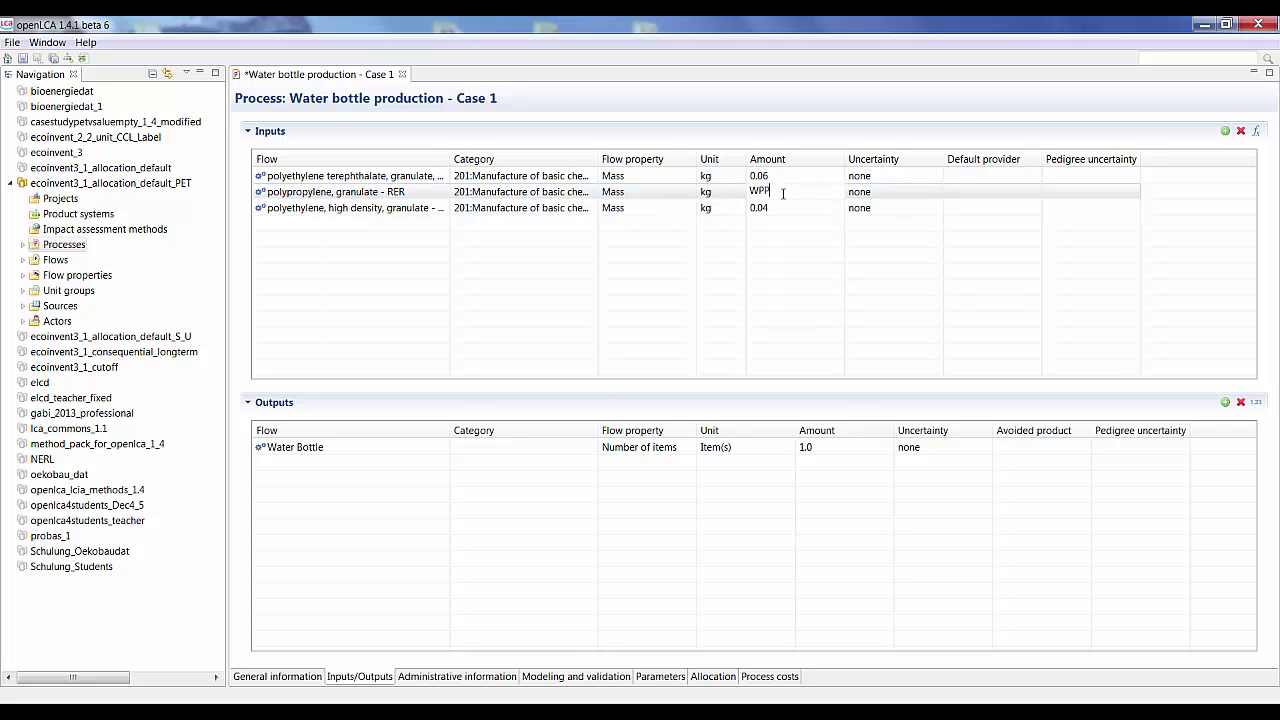
{"action": "left_click", "coordinate": [783, 208]}
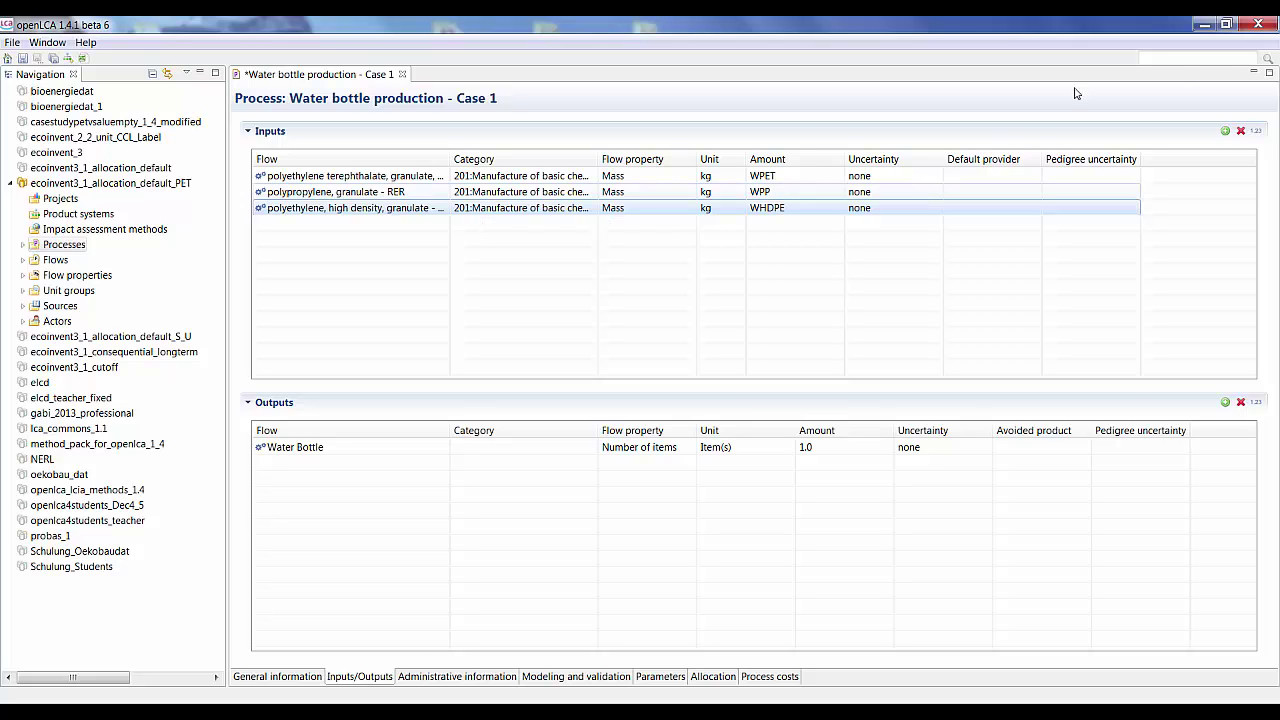
Add "transport, freight, lorry 16-32 metric ton, EURO5 - RER" as an input flow of the water bottle production process.
{"action": "left_click", "coordinate": [1225, 131]}
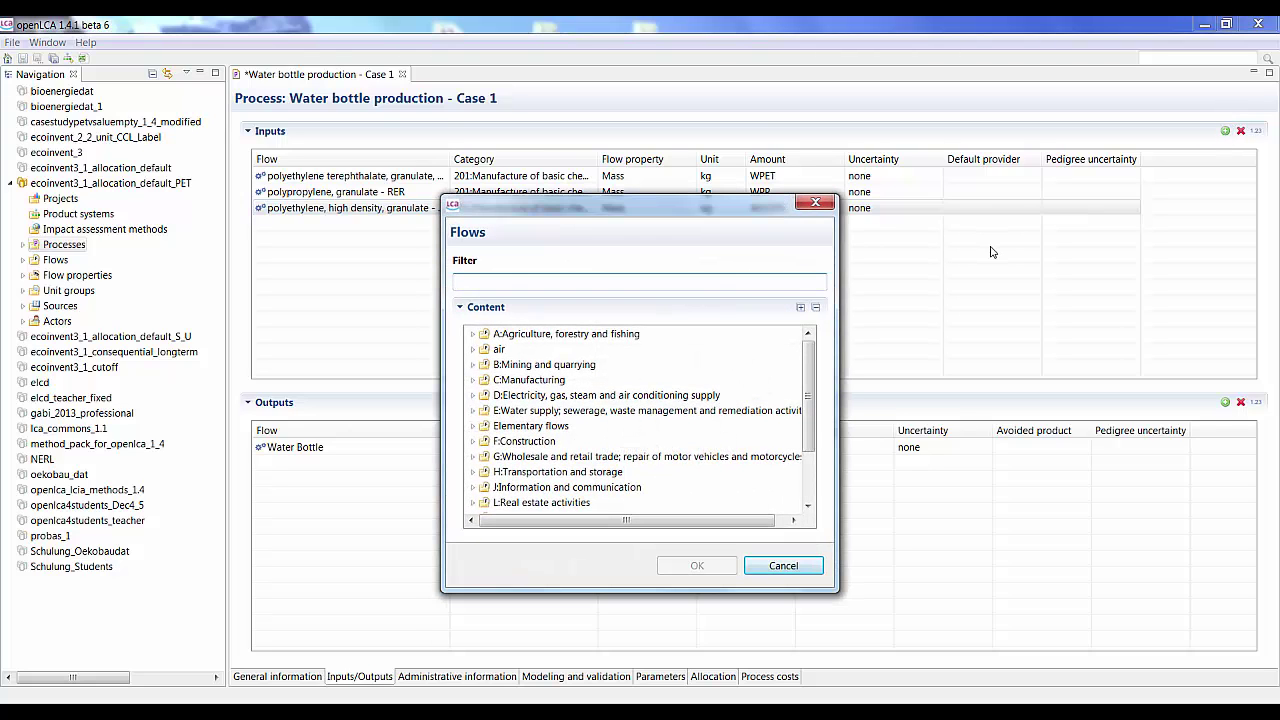
{"action": "type", "text": "transport,"}
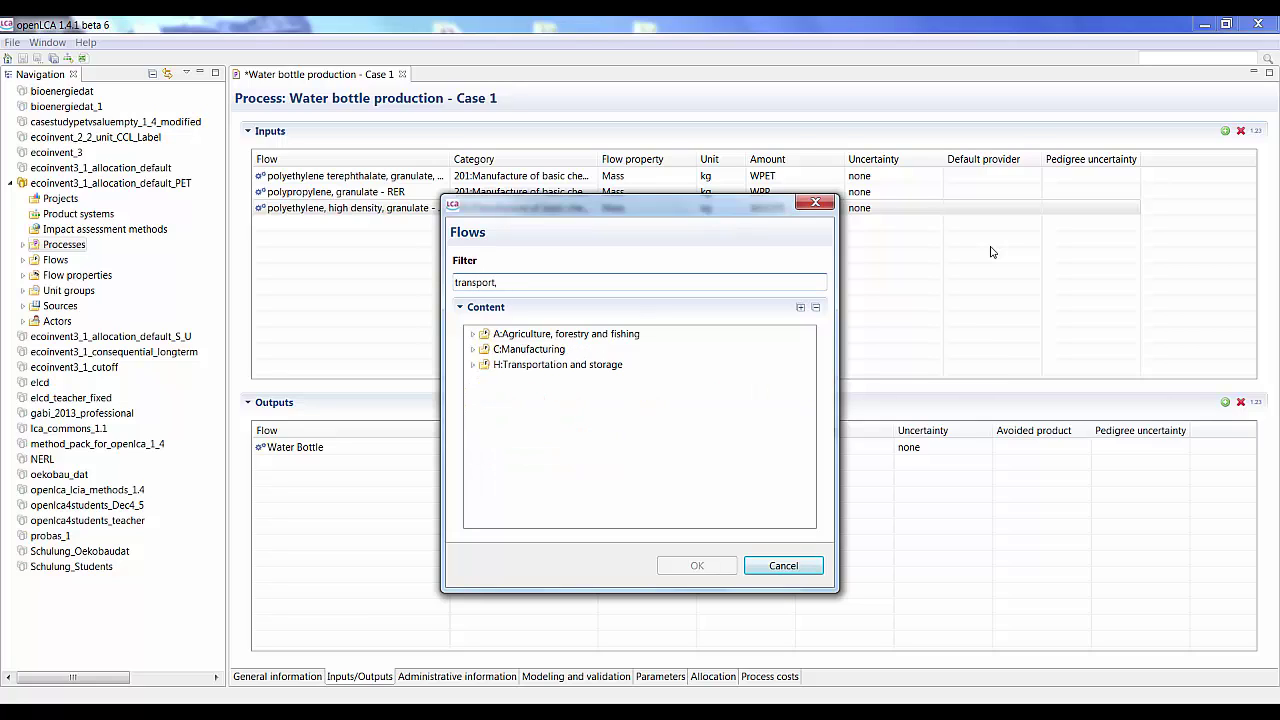
{"action": "type", "text": " freight, lo"}
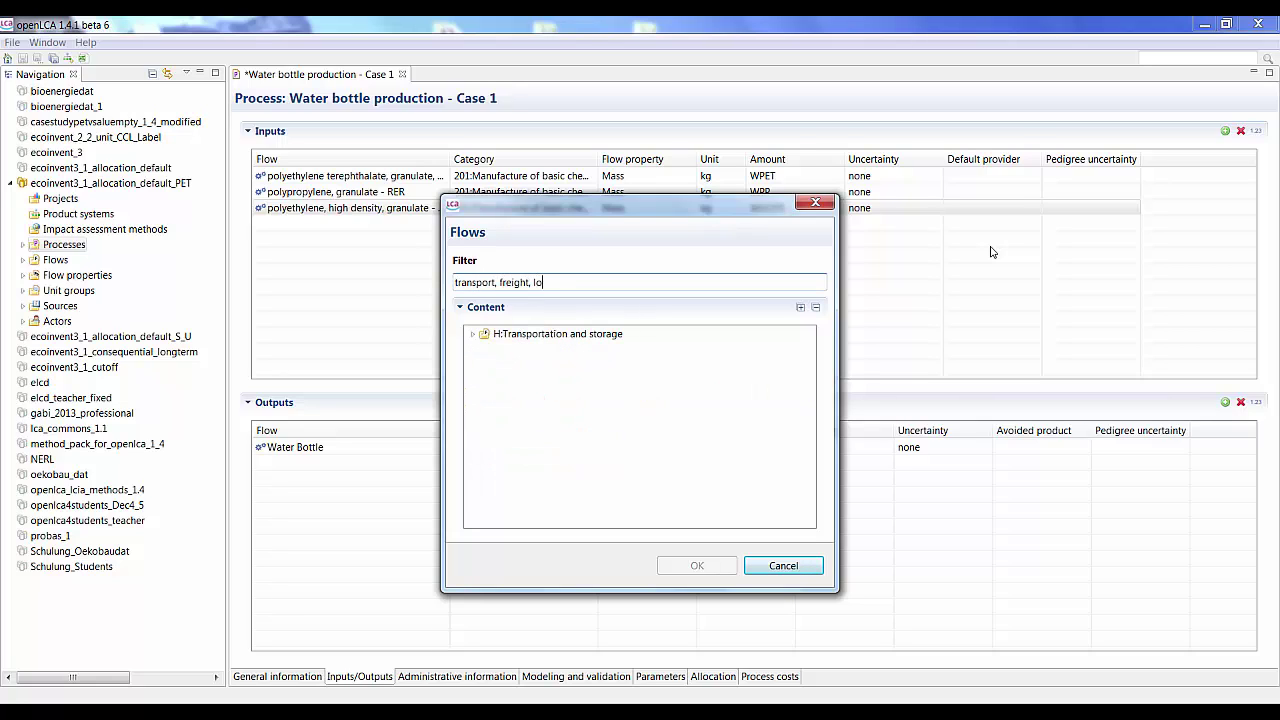
{"action": "type", "text": "rry 16-32 metric ton, EURO5"}
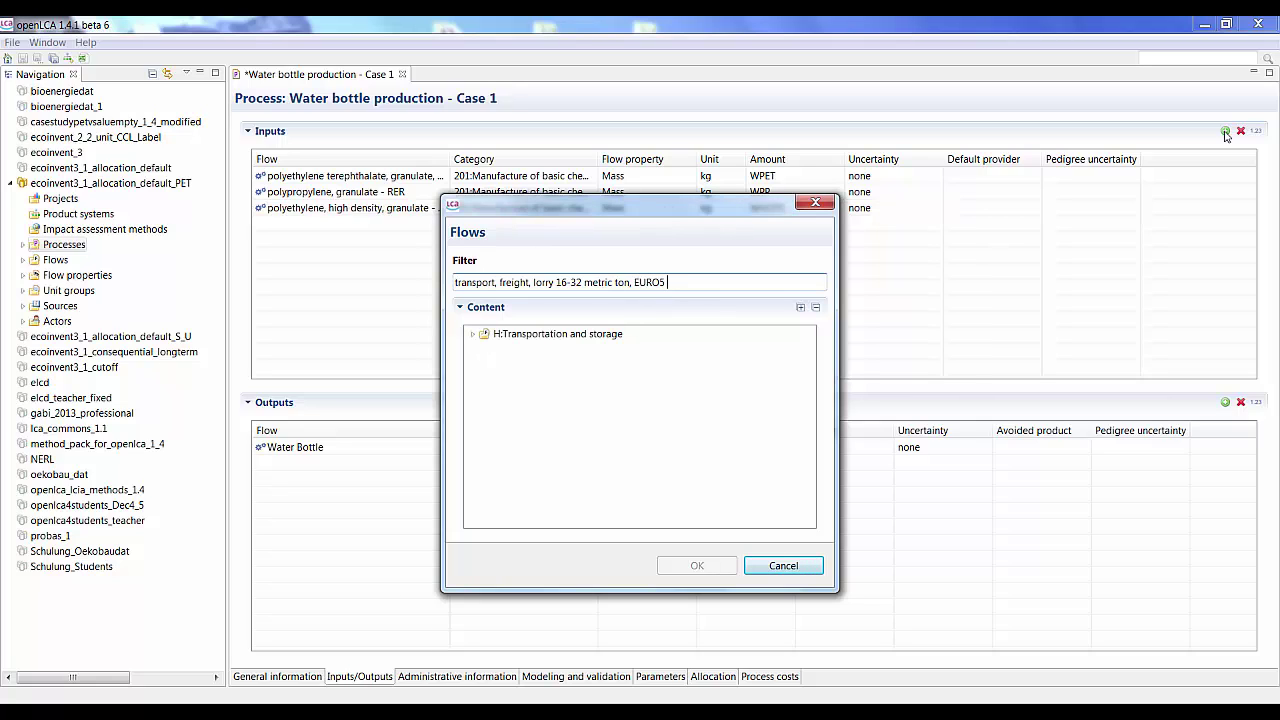
{"action": "left_click", "coordinate": [473, 333]}
{"action": "left_click", "coordinate": [486, 349]}
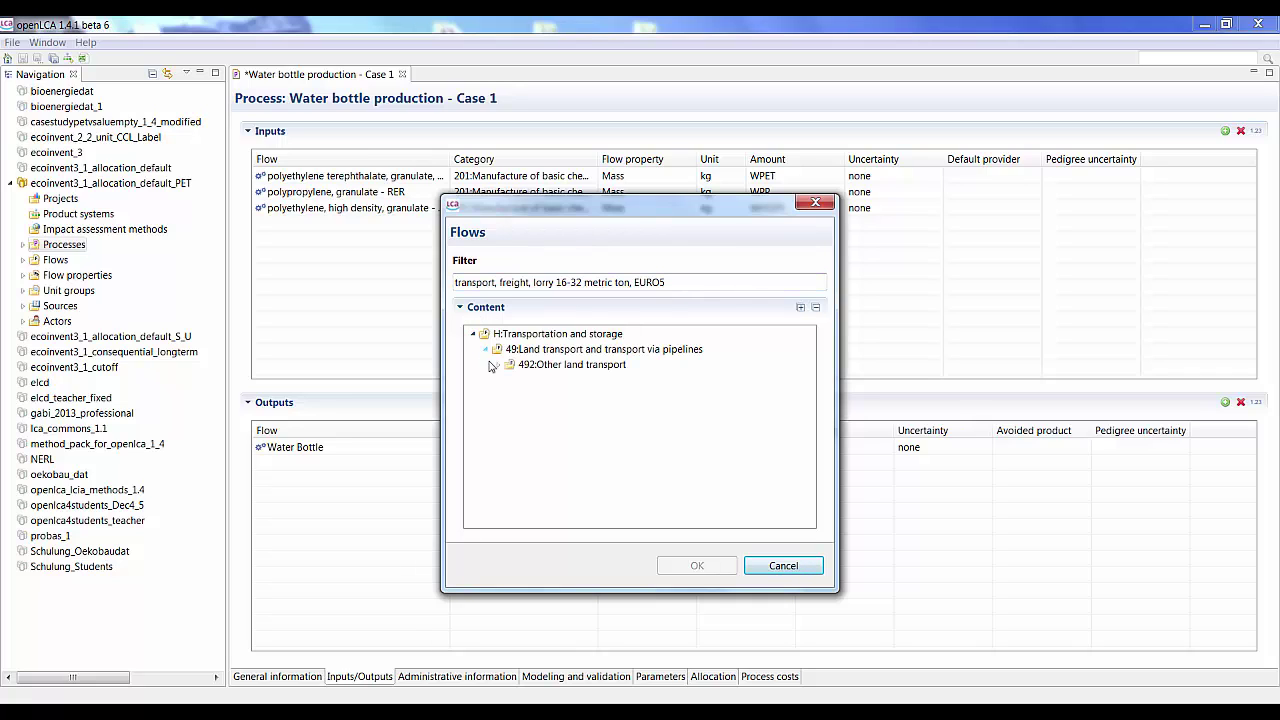
{"action": "left_click", "coordinate": [497, 364]}
{"action": "left_click", "coordinate": [511, 380]}
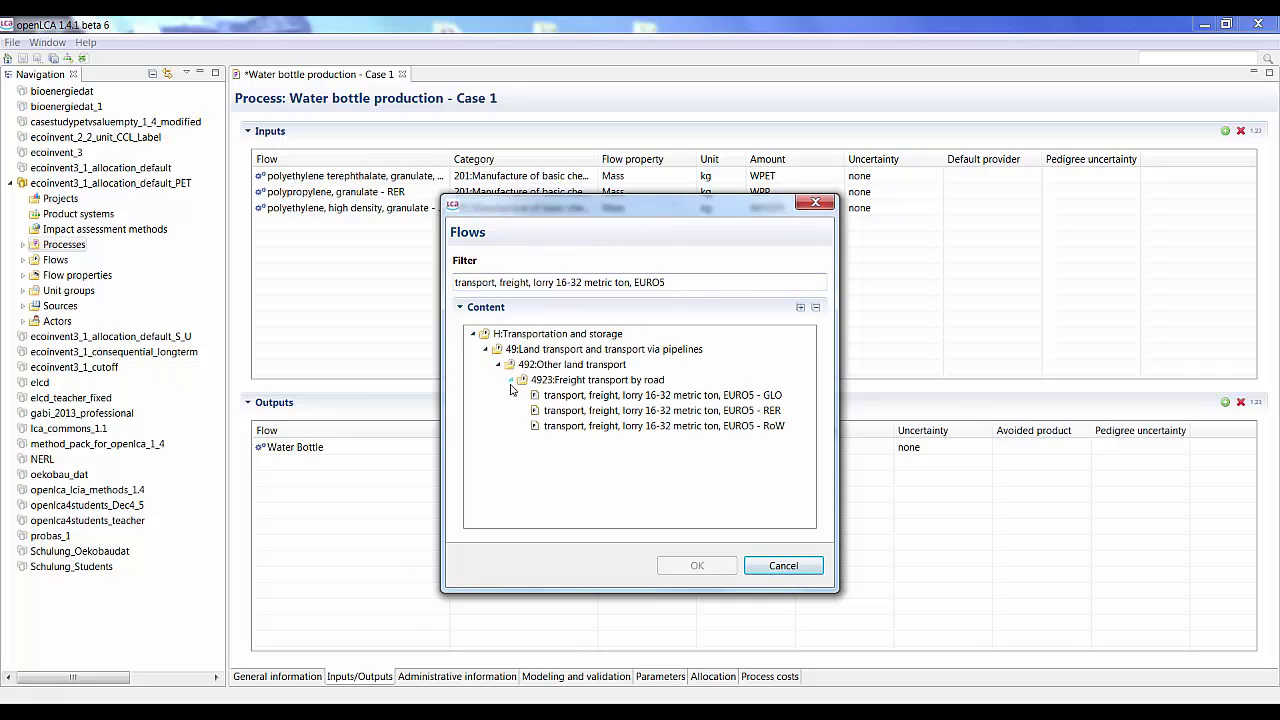
{"action": "left_click", "coordinate": [562, 417]}
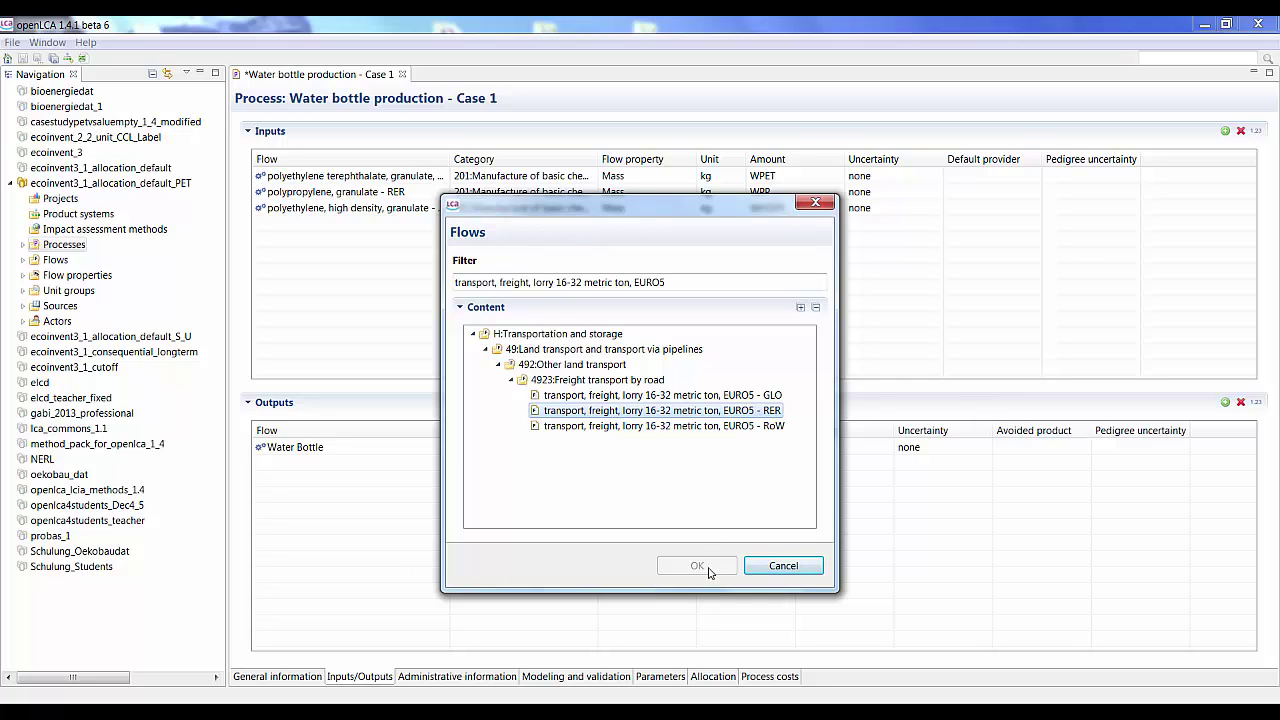
{"action": "double_click", "coordinate": [711, 416]}
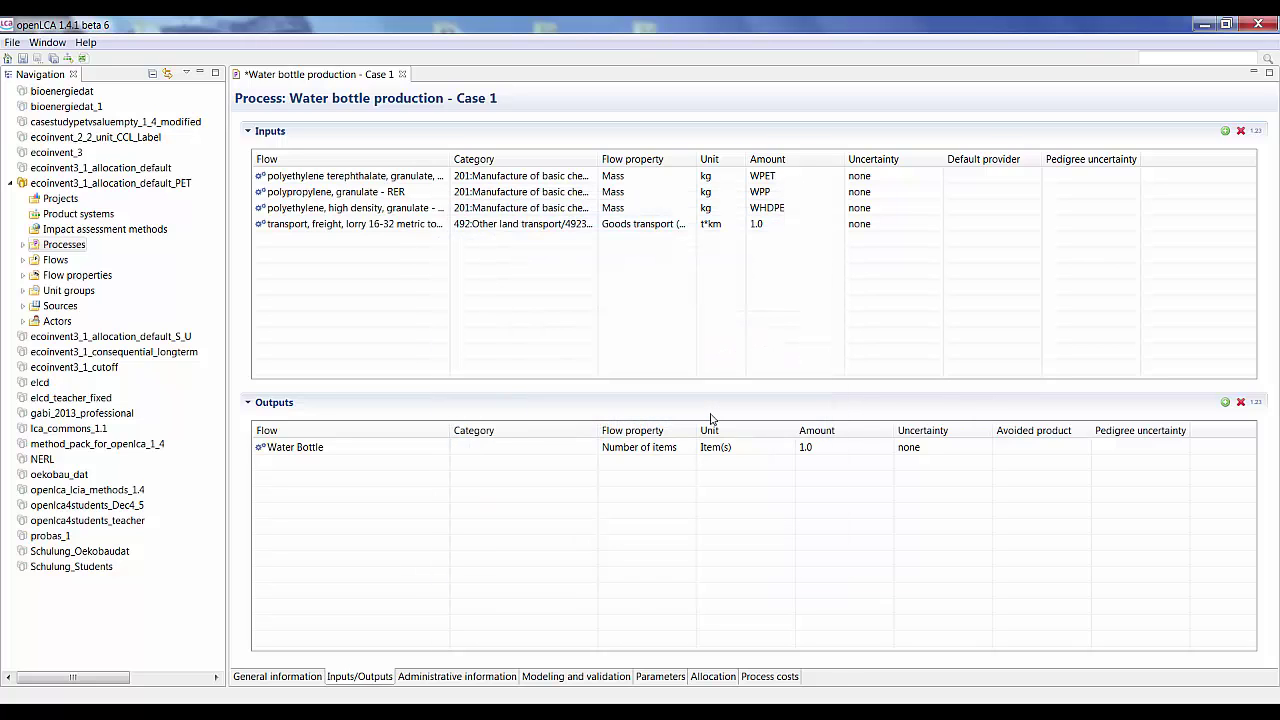
Set the unit of the lorry transport input to kg*km.
{"action": "left_click", "coordinate": [733, 233]}
{"action": "left_click", "coordinate": [749, 224]}
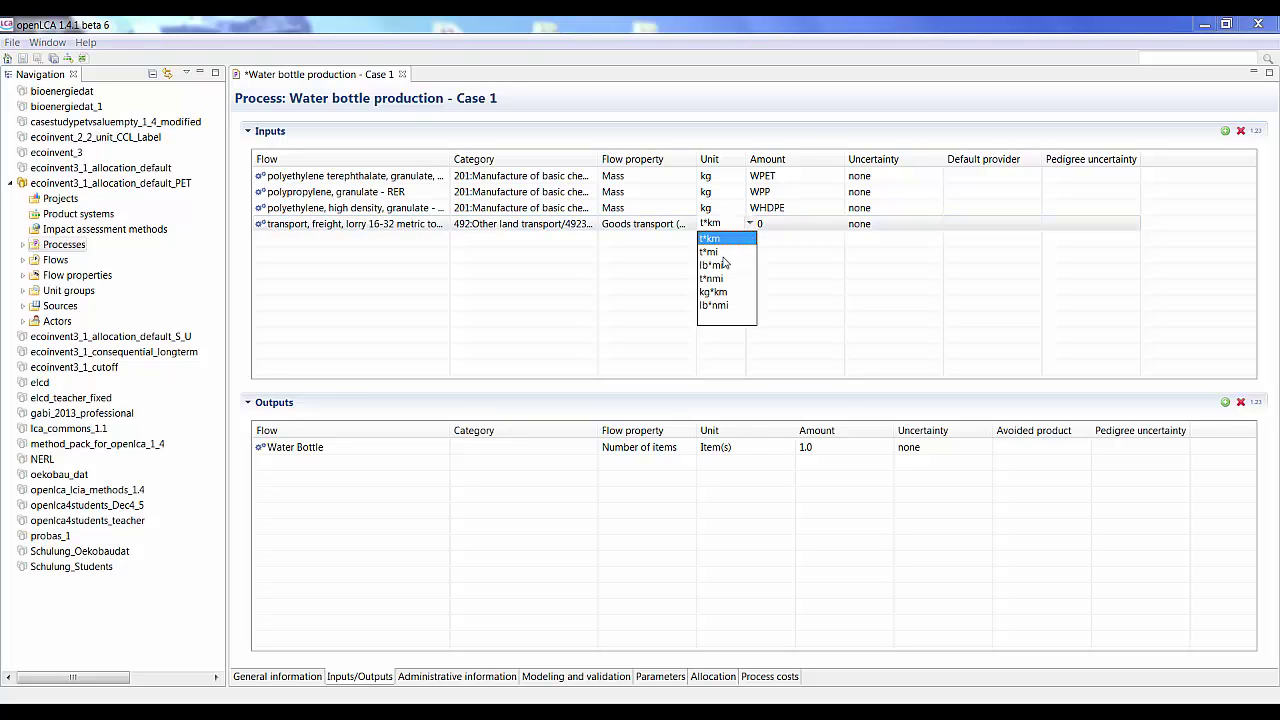
{"action": "left_click", "coordinate": [713, 291]}
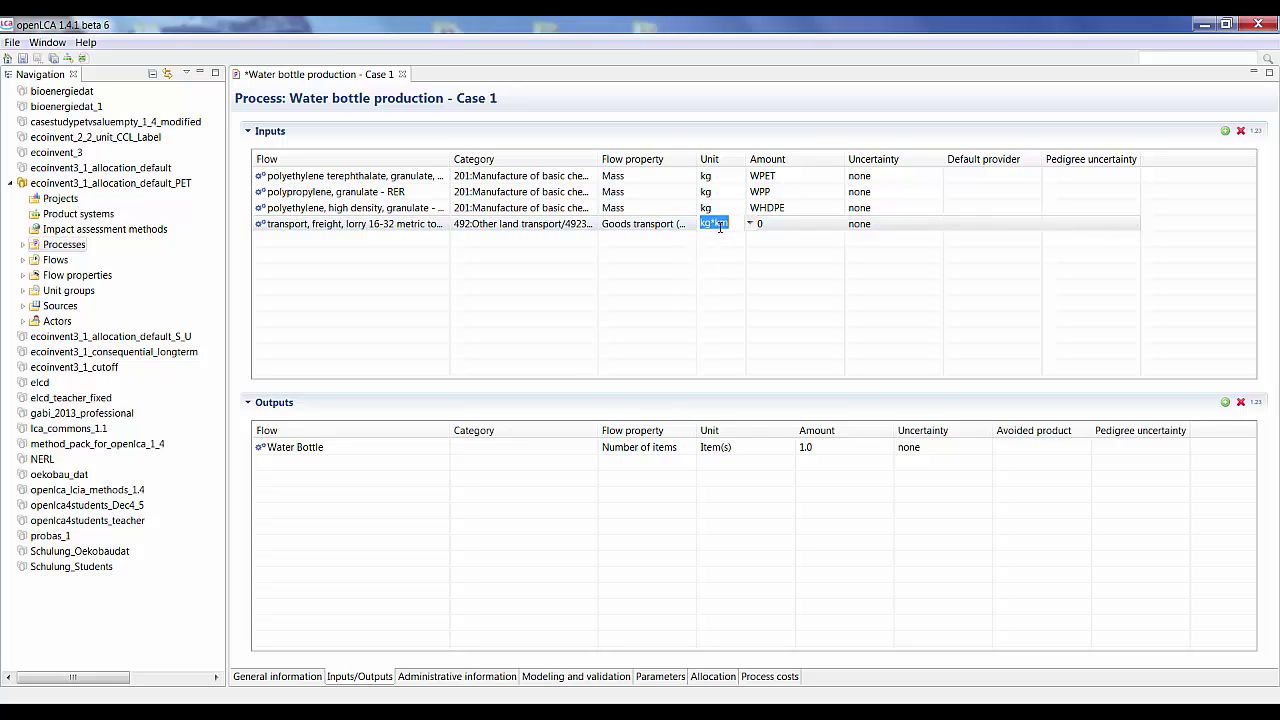
Add two input parameters to the water bottle production process: D1 with value 200 and WBE with value 0.065.
{"action": "left_click", "coordinate": [662, 676]}
{"action": "left_click", "coordinate": [1240, 159]}
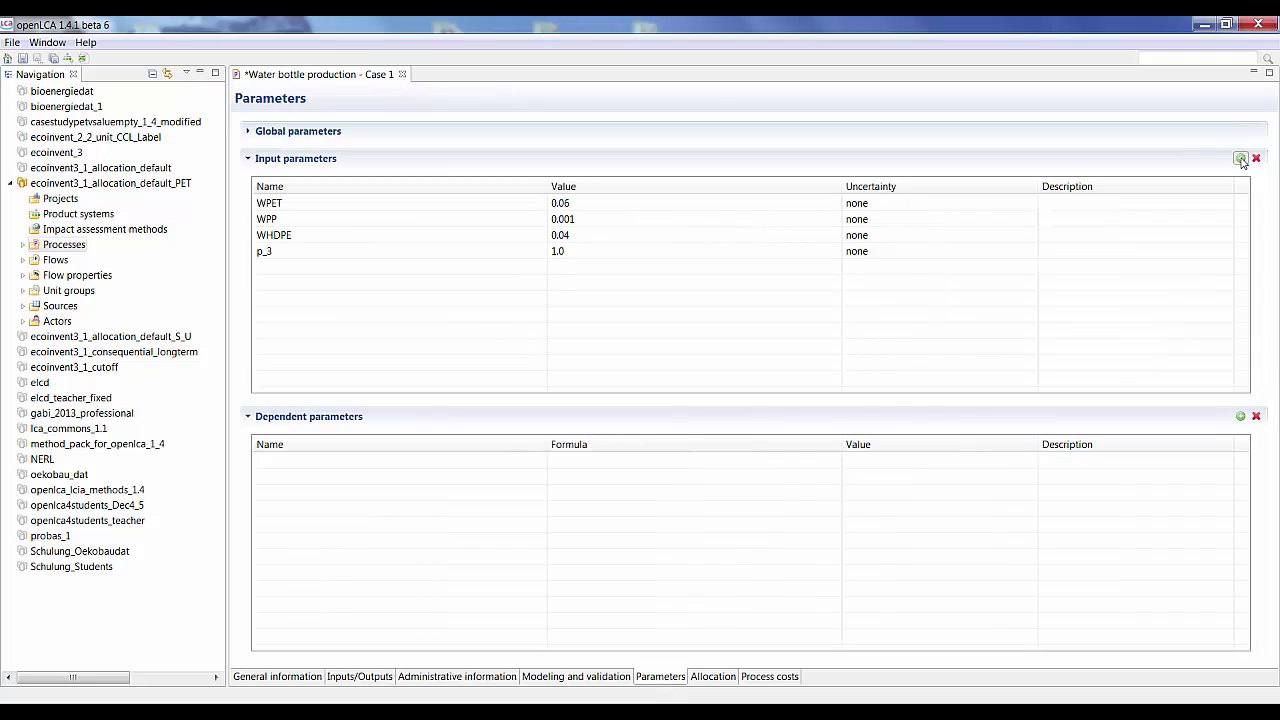
{"action": "left_click", "coordinate": [1240, 159]}
{"action": "left_click", "coordinate": [312, 251]}
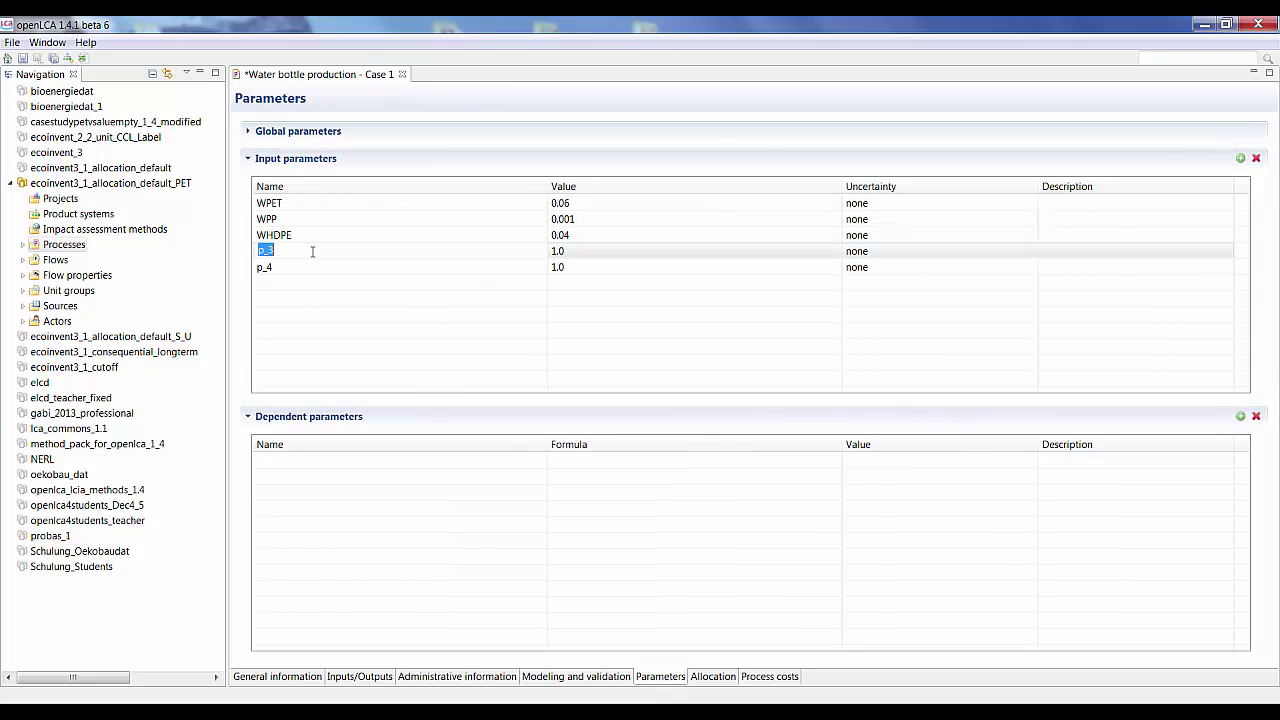
{"action": "type", "text": "D1"}
{"action": "left_click", "coordinate": [308, 265]}
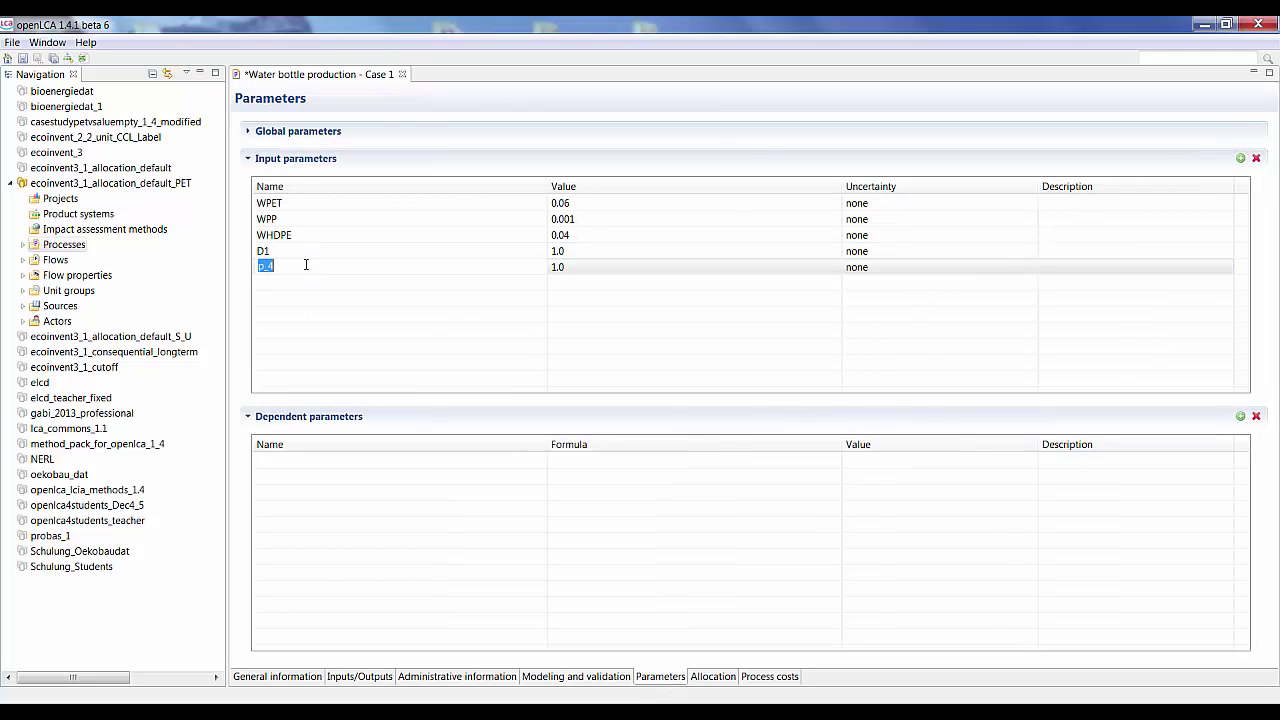
{"action": "type", "text": "WBE"}
{"action": "left_click", "coordinate": [584, 251]}
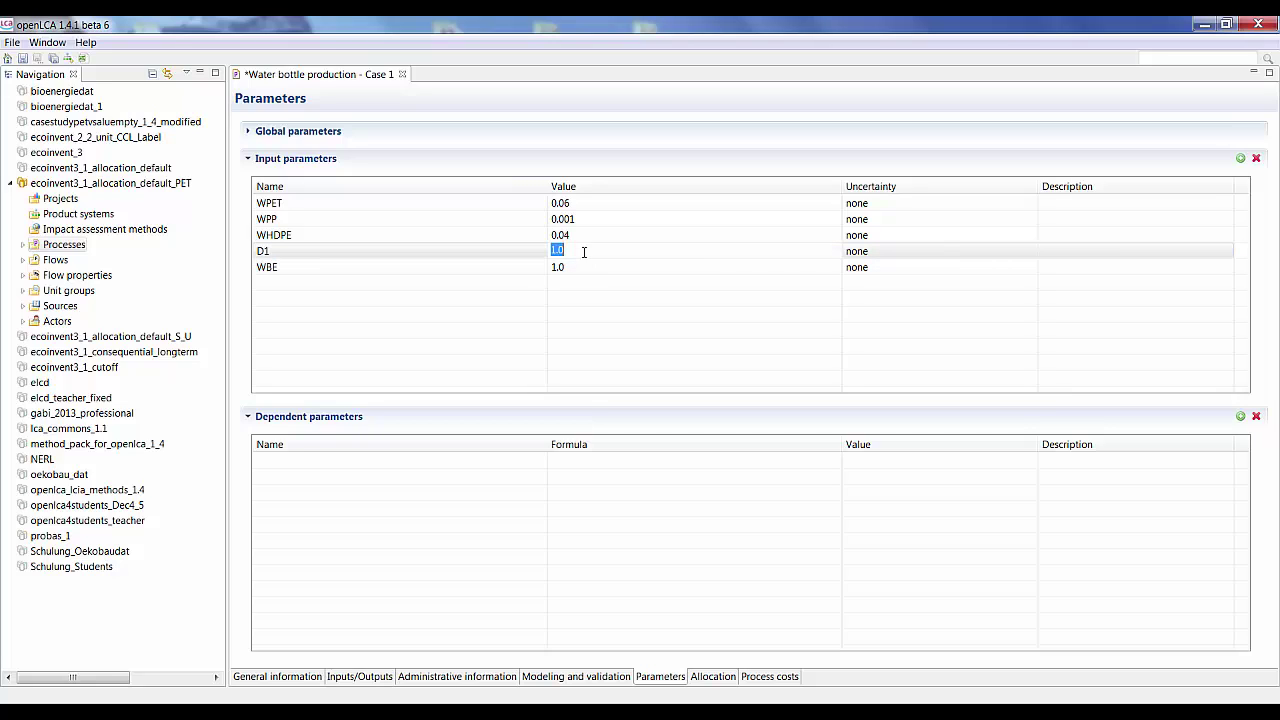
{"action": "type", "text": "200"}
{"action": "left_click", "coordinate": [580, 267]}
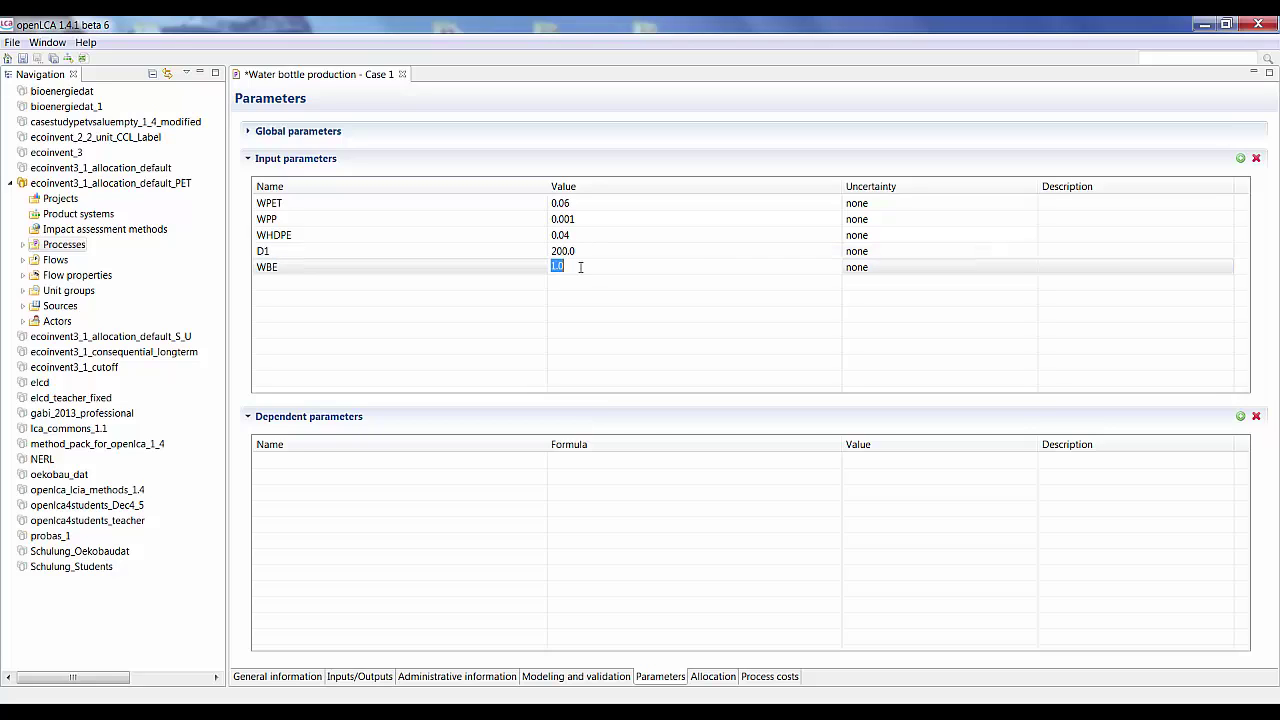
{"action": "type", "text": "0.065"}
{"action": "key", "text": "Return"}
Set the amount of the lorry transport input to the formula (WBE*D1).
{"action": "left_click", "coordinate": [368, 677]}
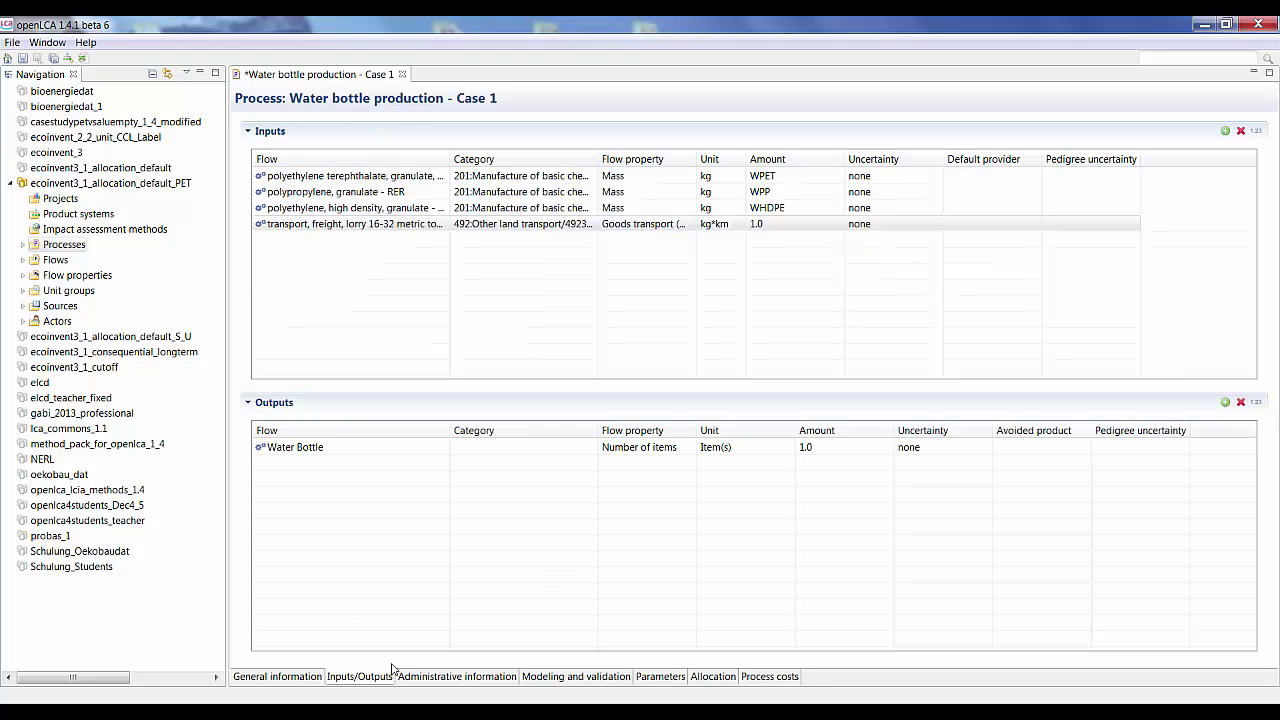
{"action": "left_click", "coordinate": [758, 228]}
{"action": "left_click", "coordinate": [761, 227]}
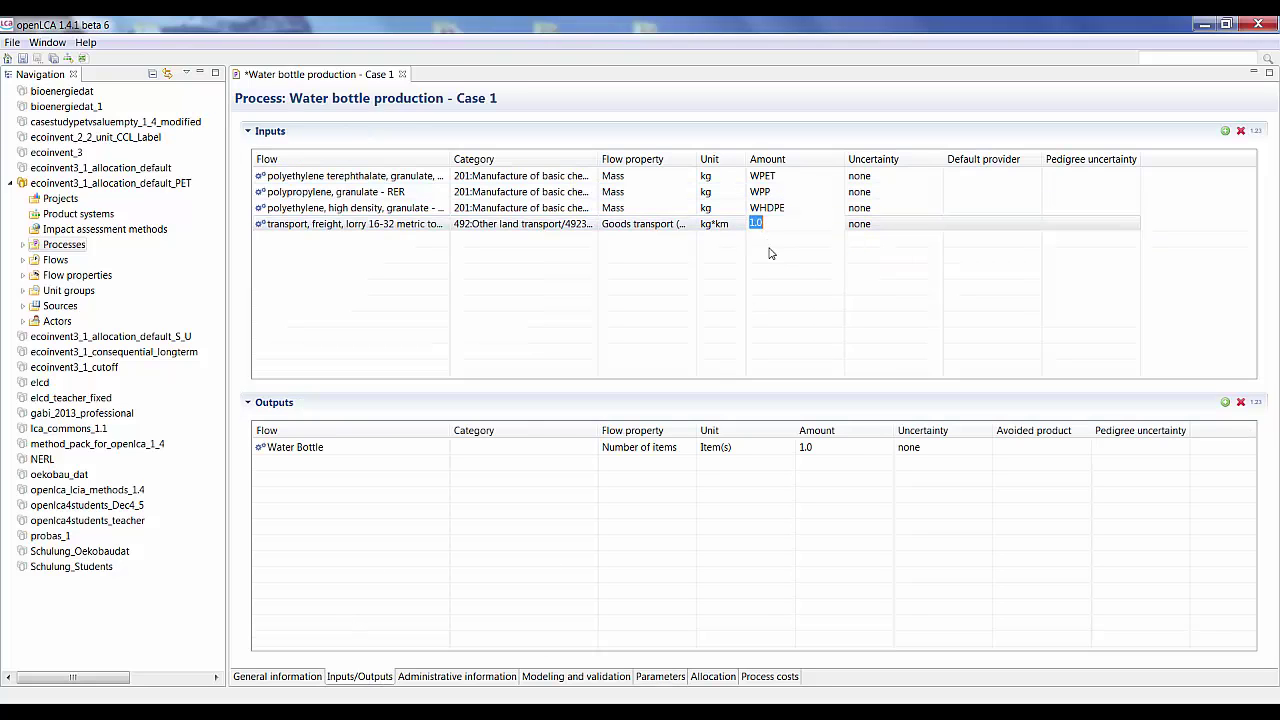
{"action": "type", "text": "(WBE*D1"}
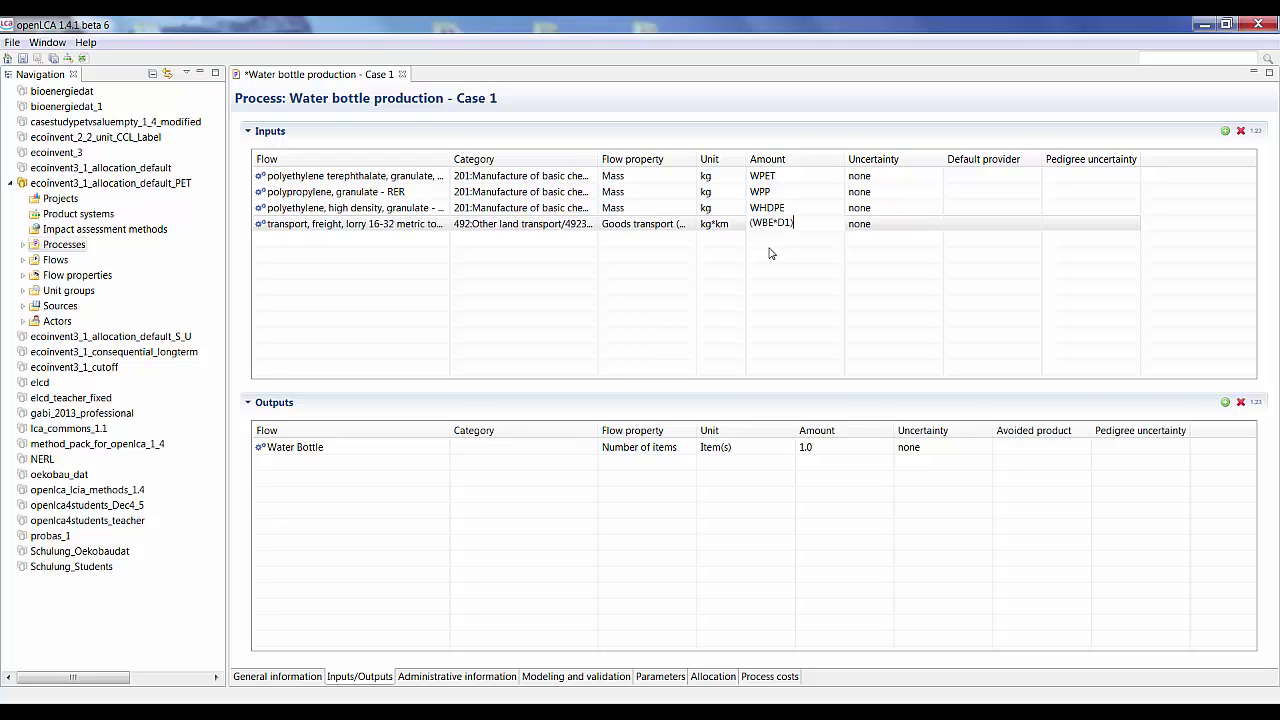
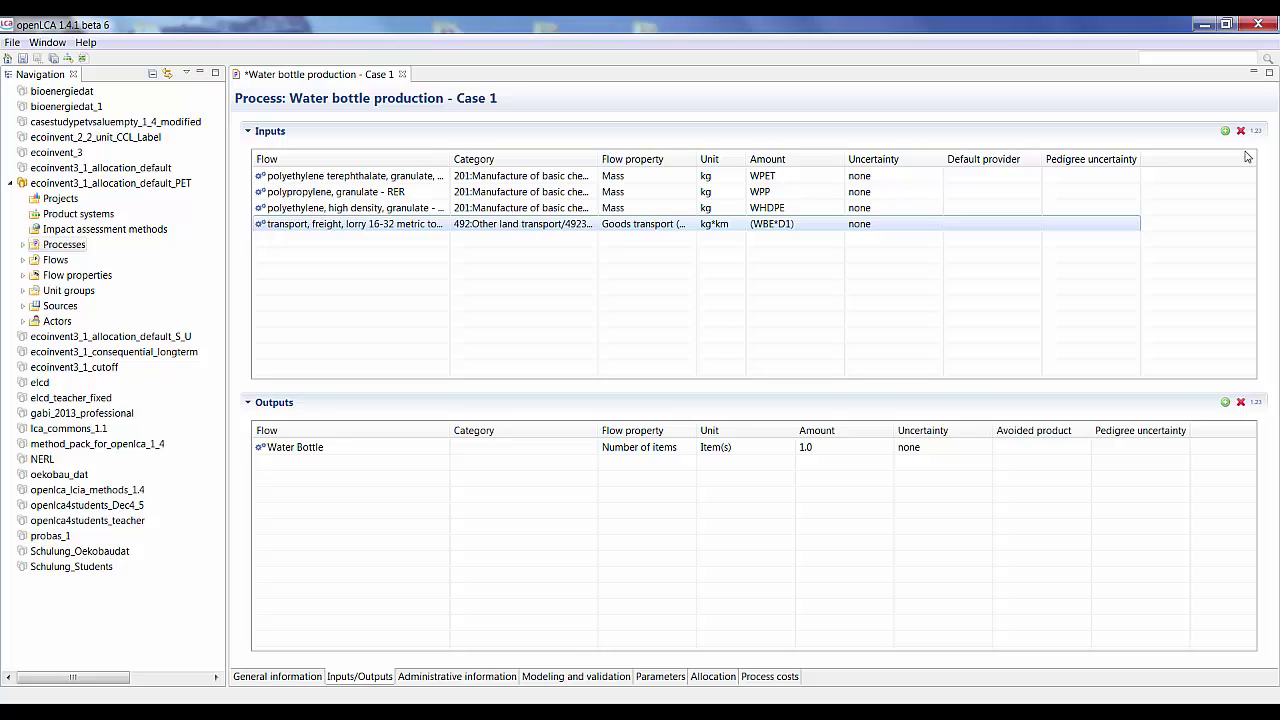
Add an input parameter named D2 with the value 200 to the water bottle production process.
{"action": "left_click", "coordinate": [661, 677]}
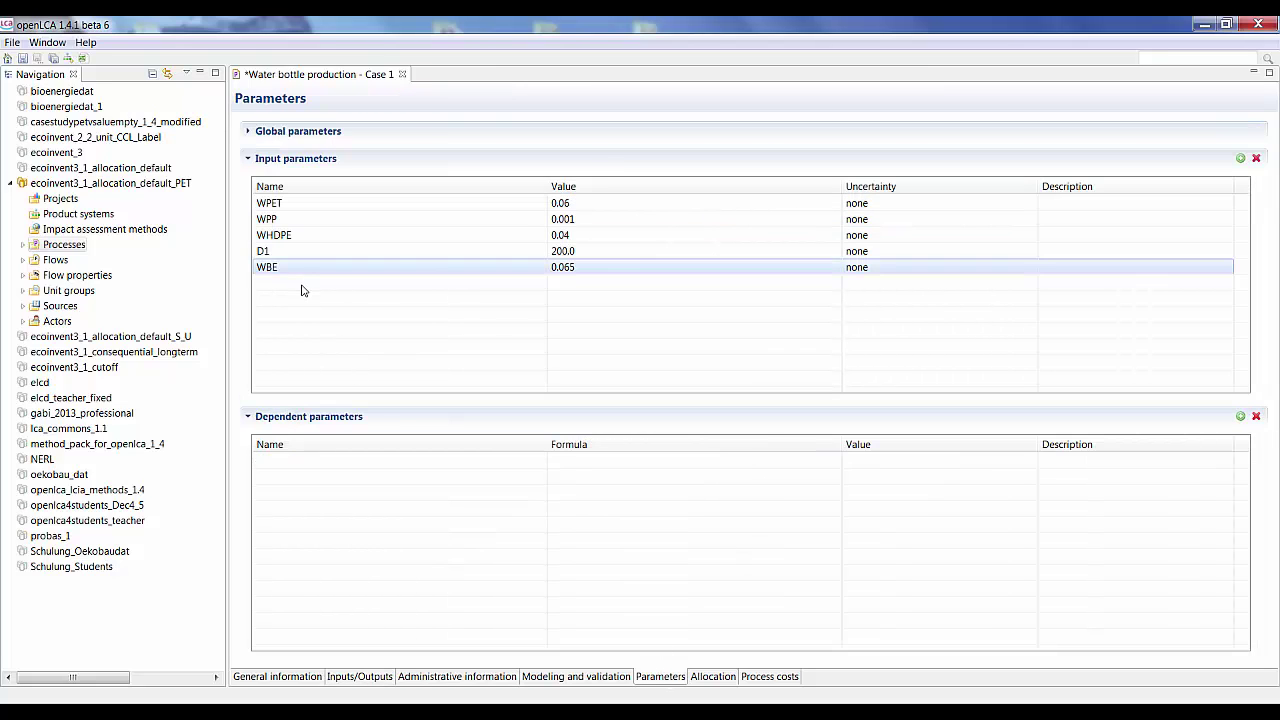
{"action": "left_click", "coordinate": [1240, 158]}
{"action": "left_click", "coordinate": [264, 283]}
{"action": "type", "text": "D2"}
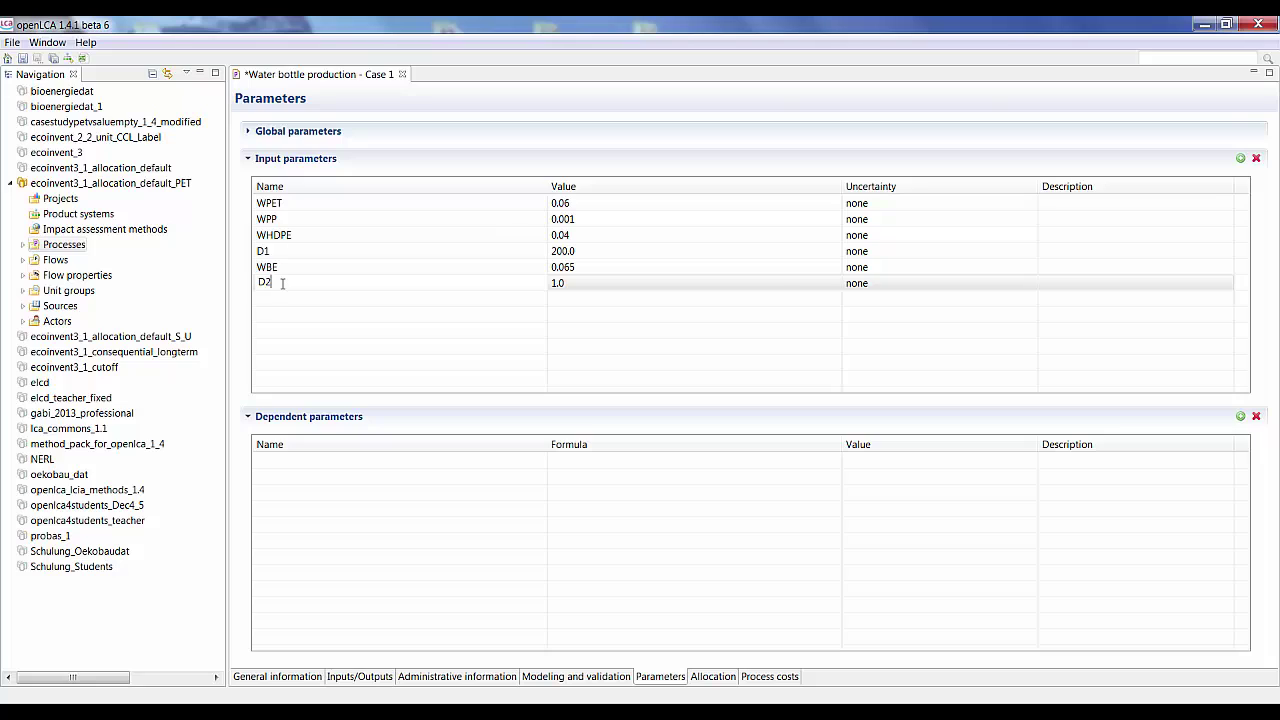
{"action": "left_click", "coordinate": [626, 283]}
{"action": "type", "text": "200"}
{"action": "key", "text": "Return"}
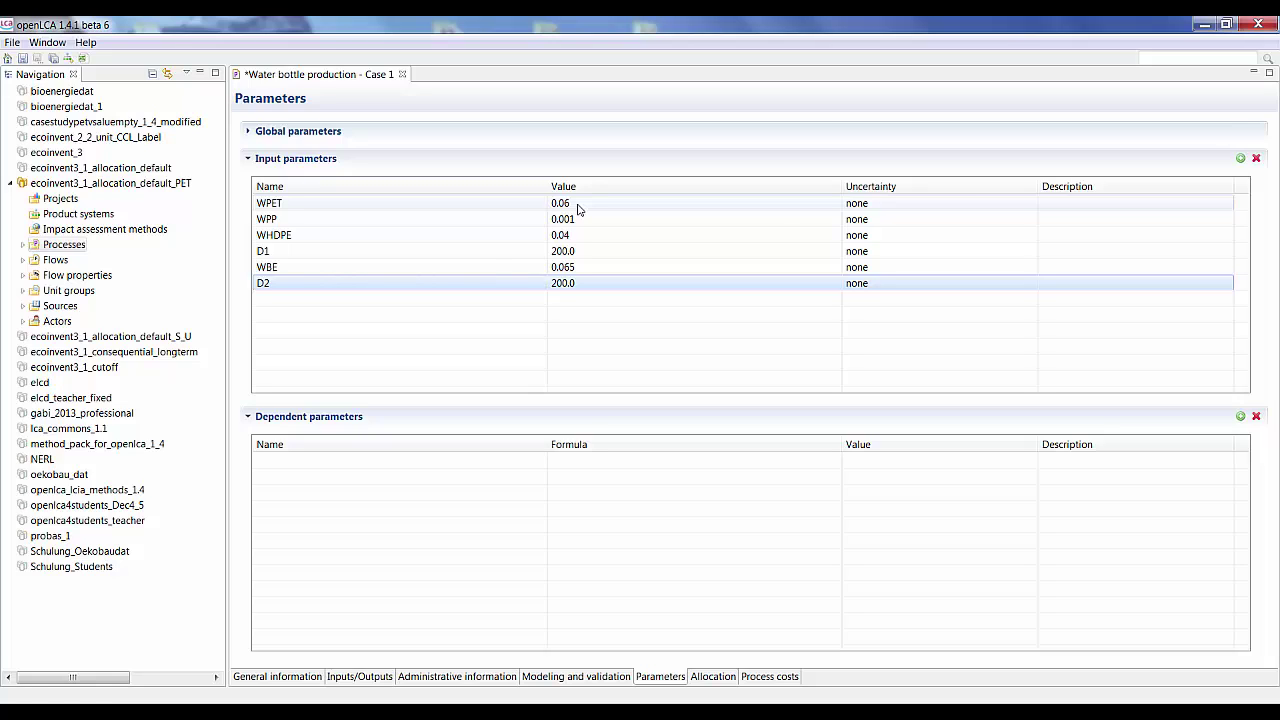
Append the term +(WBE*200) to the amount formula of the lorry transport input.
{"action": "left_click", "coordinate": [368, 677]}
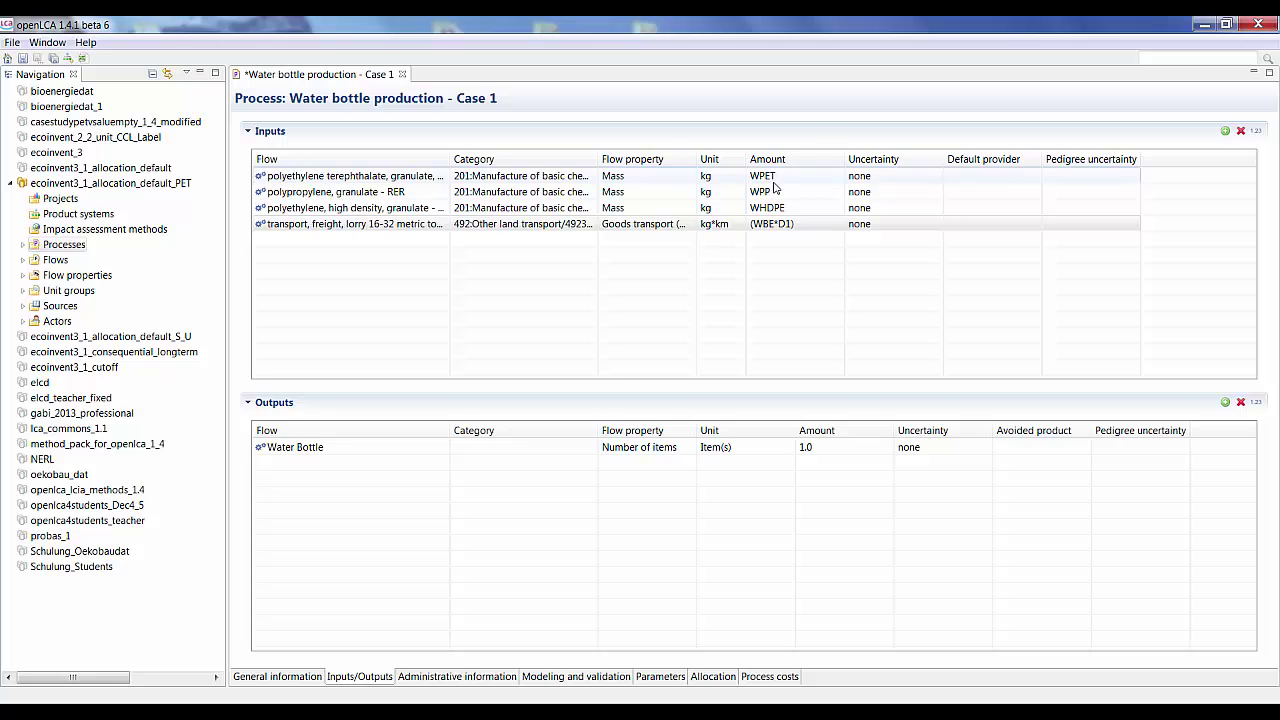
{"action": "left_click", "coordinate": [823, 226]}
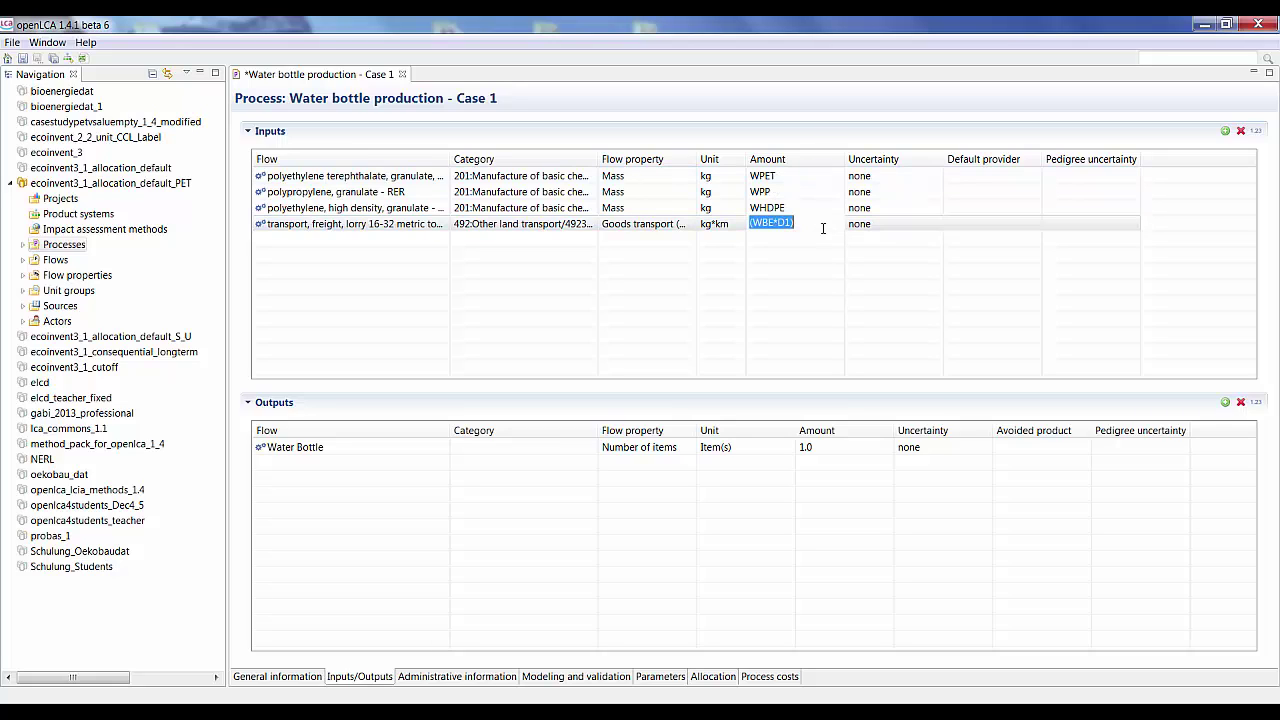
{"action": "left_click", "coordinate": [823, 226]}
{"action": "type", "text": "+(WBE*200)"}
{"action": "key", "text": "Return"}
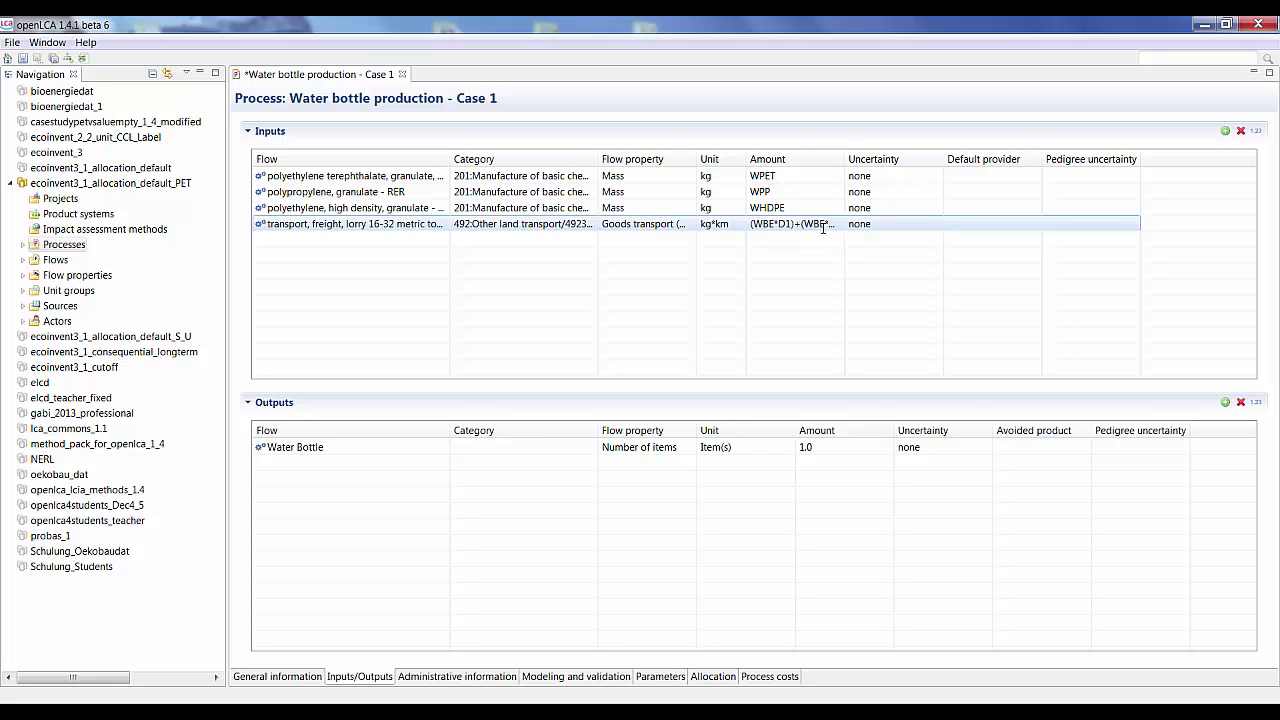
Add "tap water - Europe without Switzerland" as an input flow of the water bottle production process.
{"action": "left_click", "coordinate": [1226, 132]}
{"action": "type", "text": "tap water"}
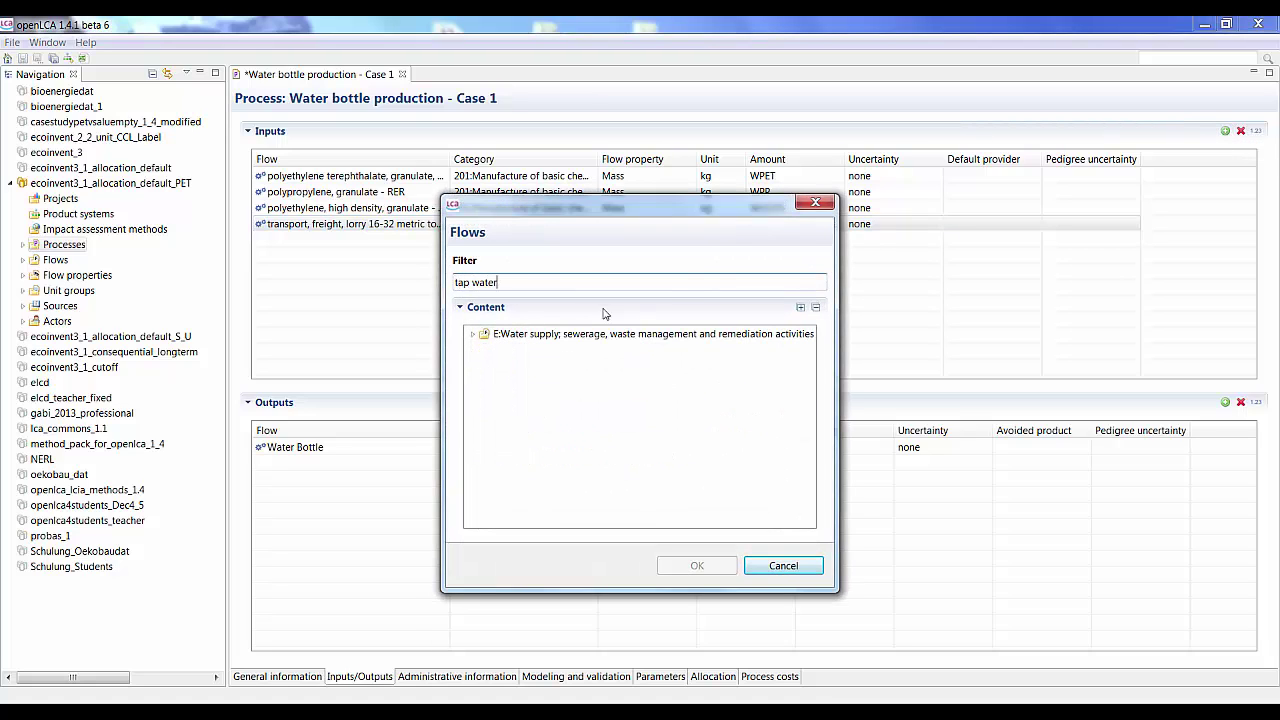
{"action": "left_click", "coordinate": [473, 334]}
{"action": "left_click", "coordinate": [486, 350]}
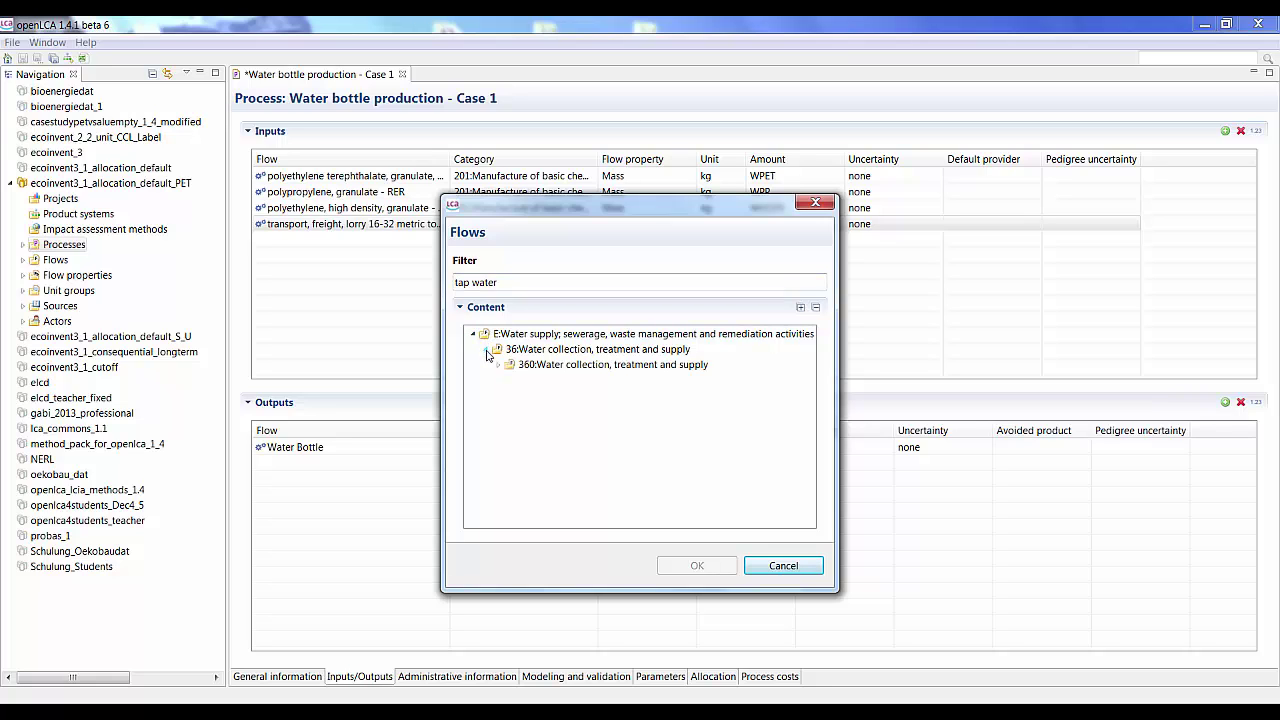
{"action": "left_click", "coordinate": [498, 365]}
{"action": "left_click", "coordinate": [512, 381]}
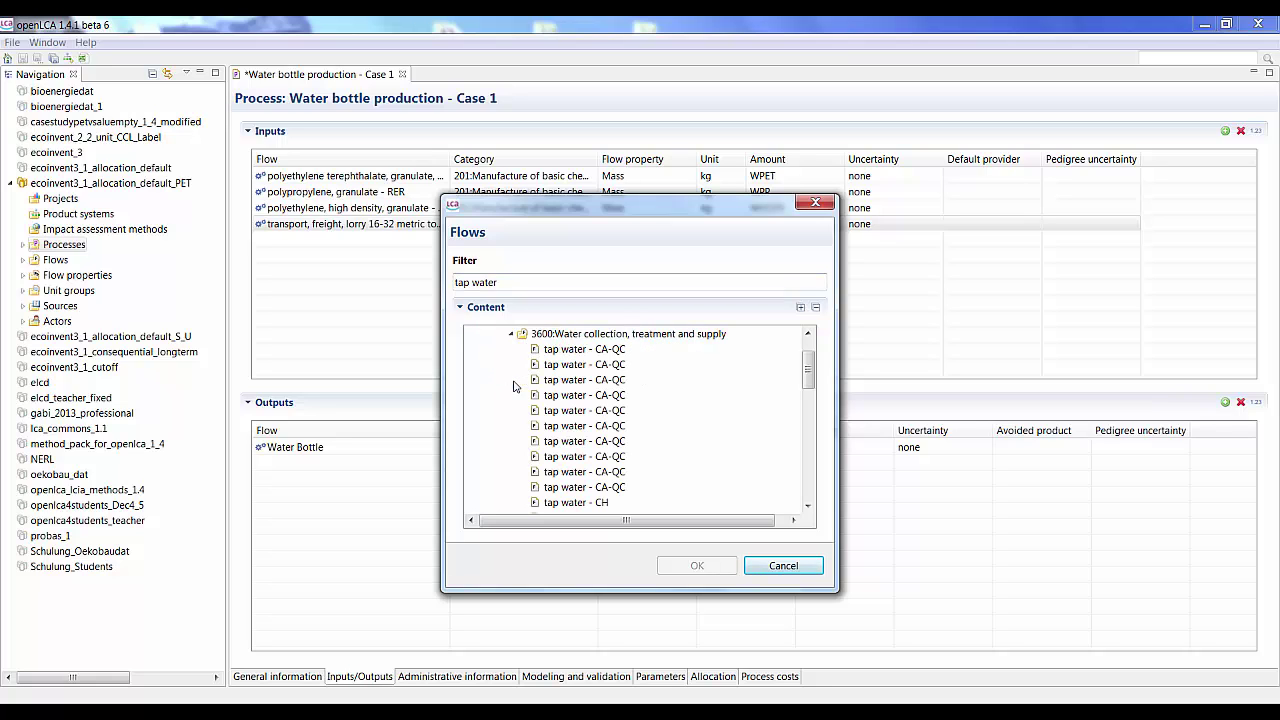
{"action": "scroll", "coordinate": [632, 446], "scroll_direction": "down", "scroll_amount": 5}
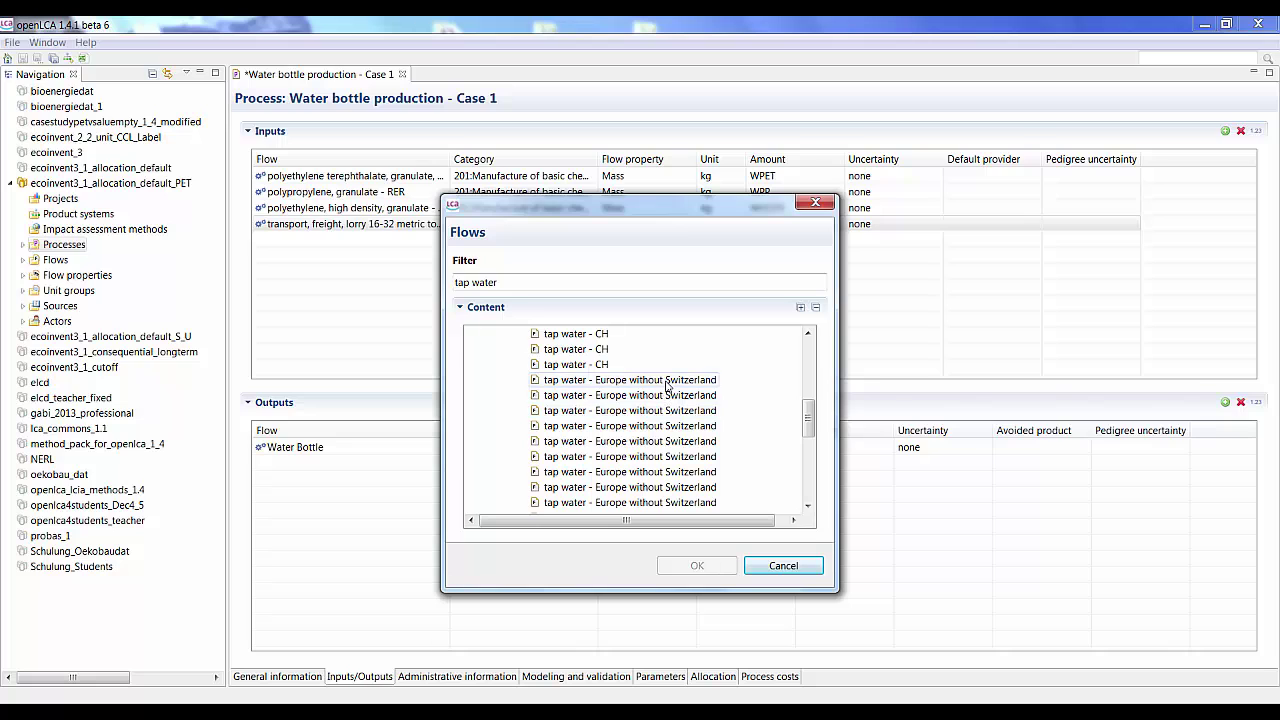
{"action": "left_click", "coordinate": [630, 380]}
{"action": "left_click", "coordinate": [715, 570]}
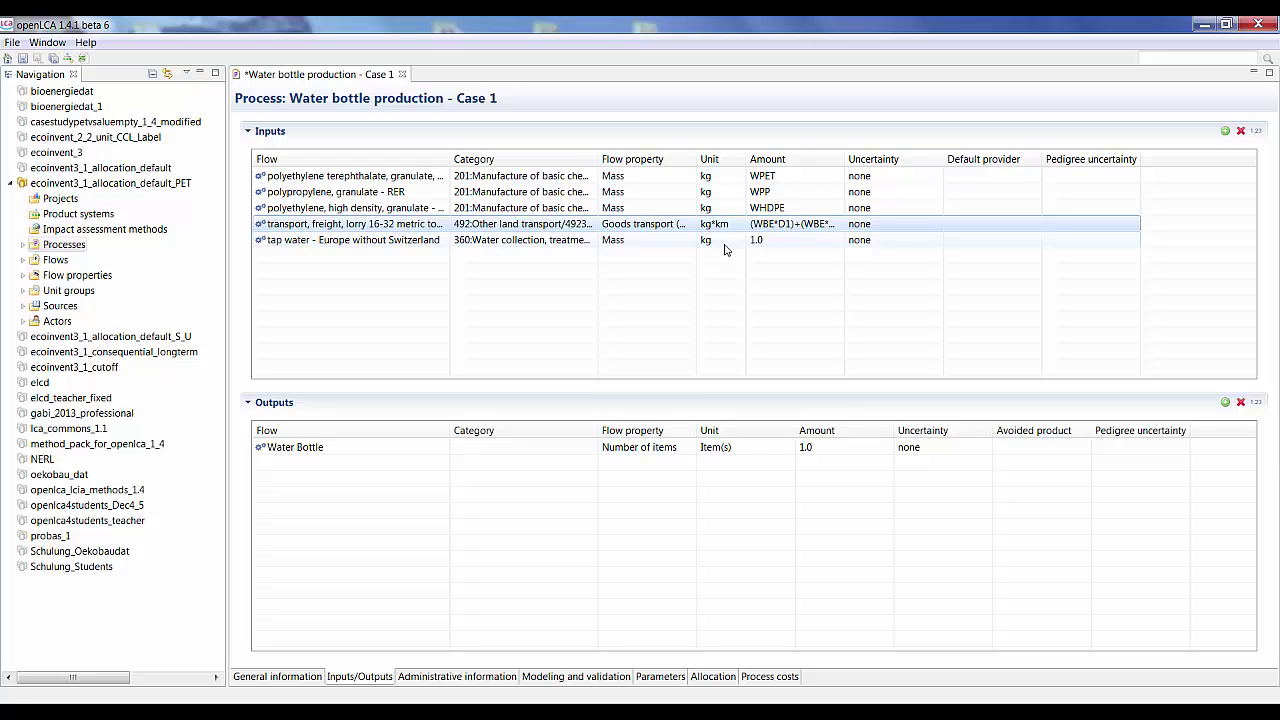
Add two more input parameters to the process: D3 with value 50 and WFB with value 1.065.
{"action": "left_click", "coordinate": [661, 677]}
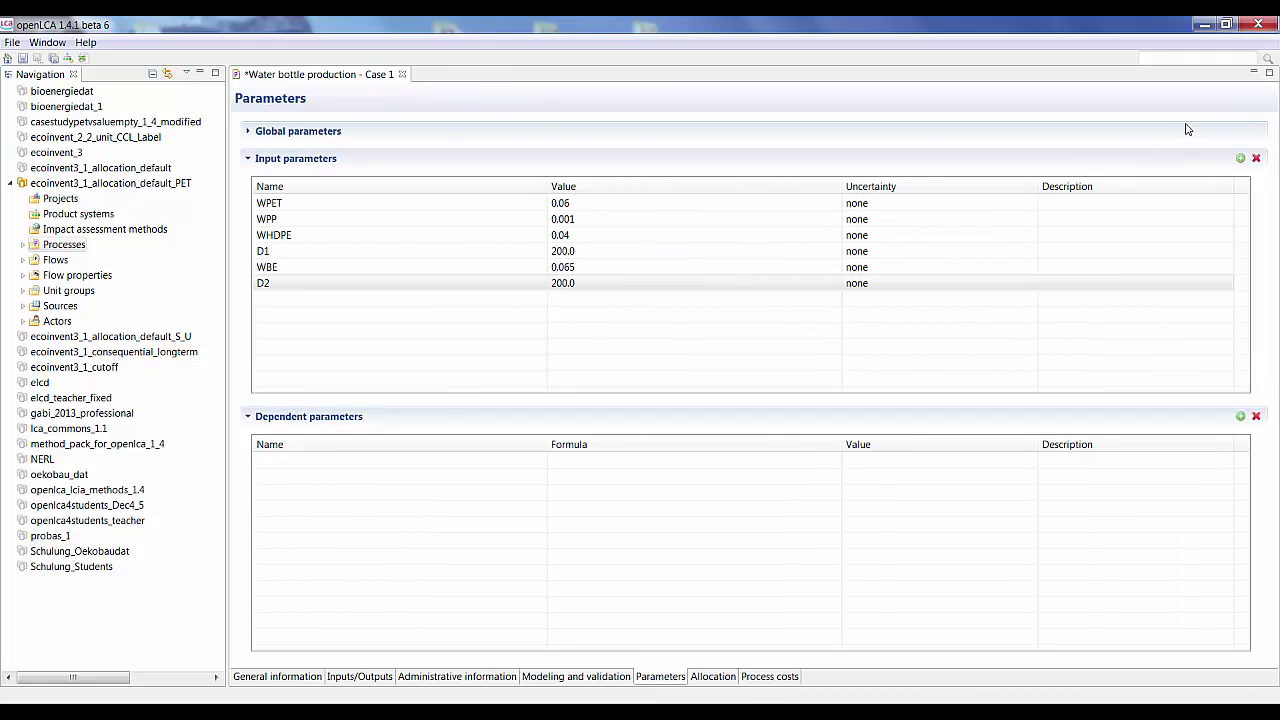
{"action": "left_click", "coordinate": [1240, 158]}
{"action": "left_click", "coordinate": [1240, 158]}
{"action": "left_click", "coordinate": [315, 297]}
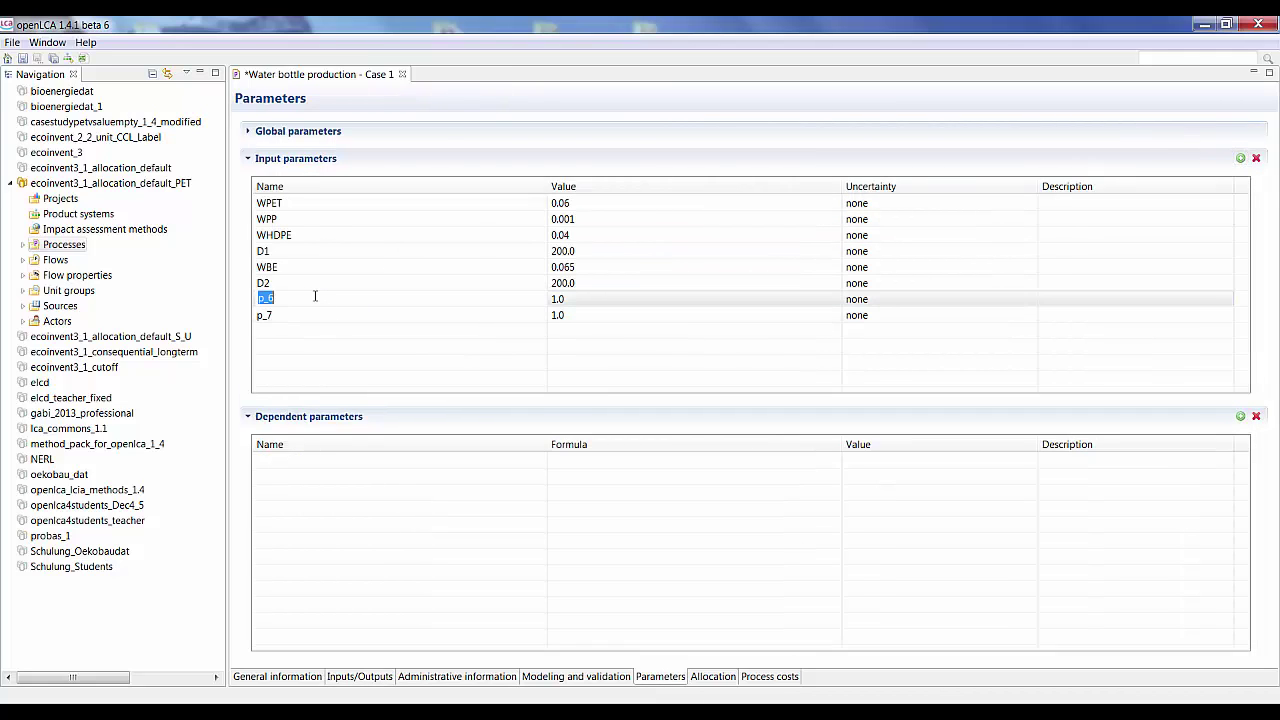
{"action": "type", "text": "D3"}
{"action": "left_click", "coordinate": [557, 299]}
{"action": "type", "text": "50"}
{"action": "left_click", "coordinate": [338, 328]}
{"action": "left_click", "coordinate": [335, 316]}
{"action": "type", "text": "WFB"}
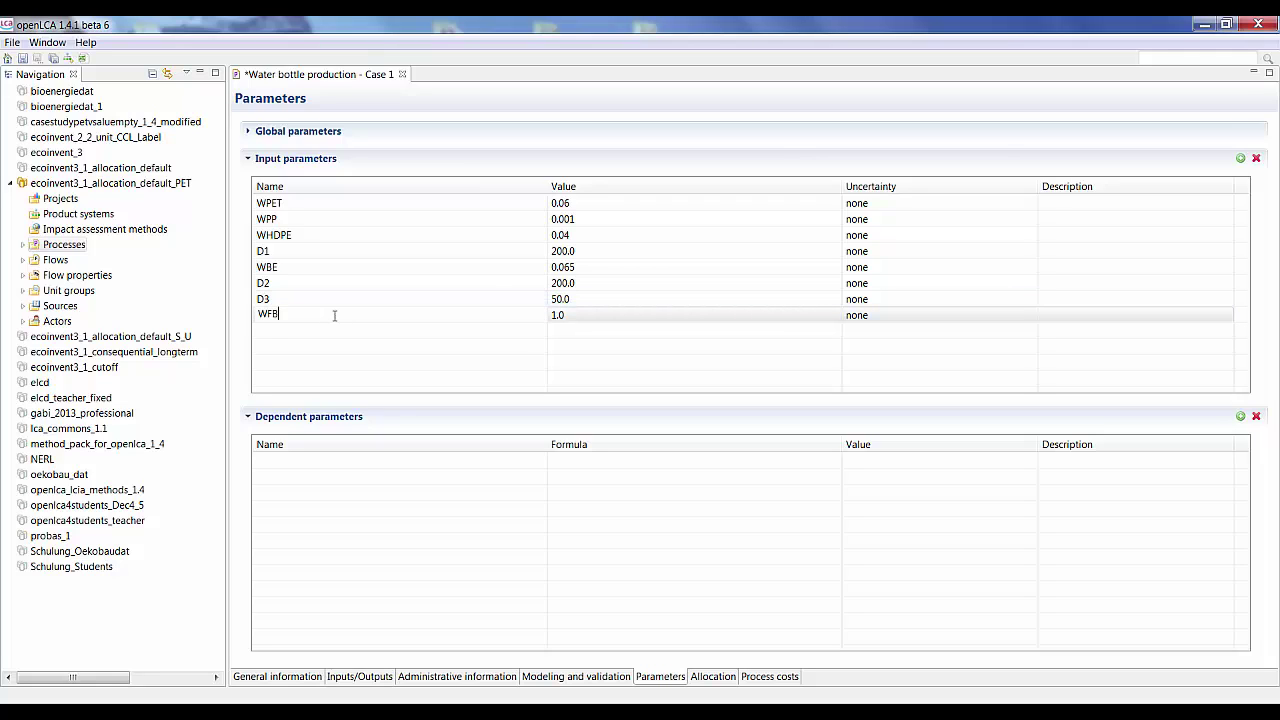
{"action": "left_click", "coordinate": [586, 314]}
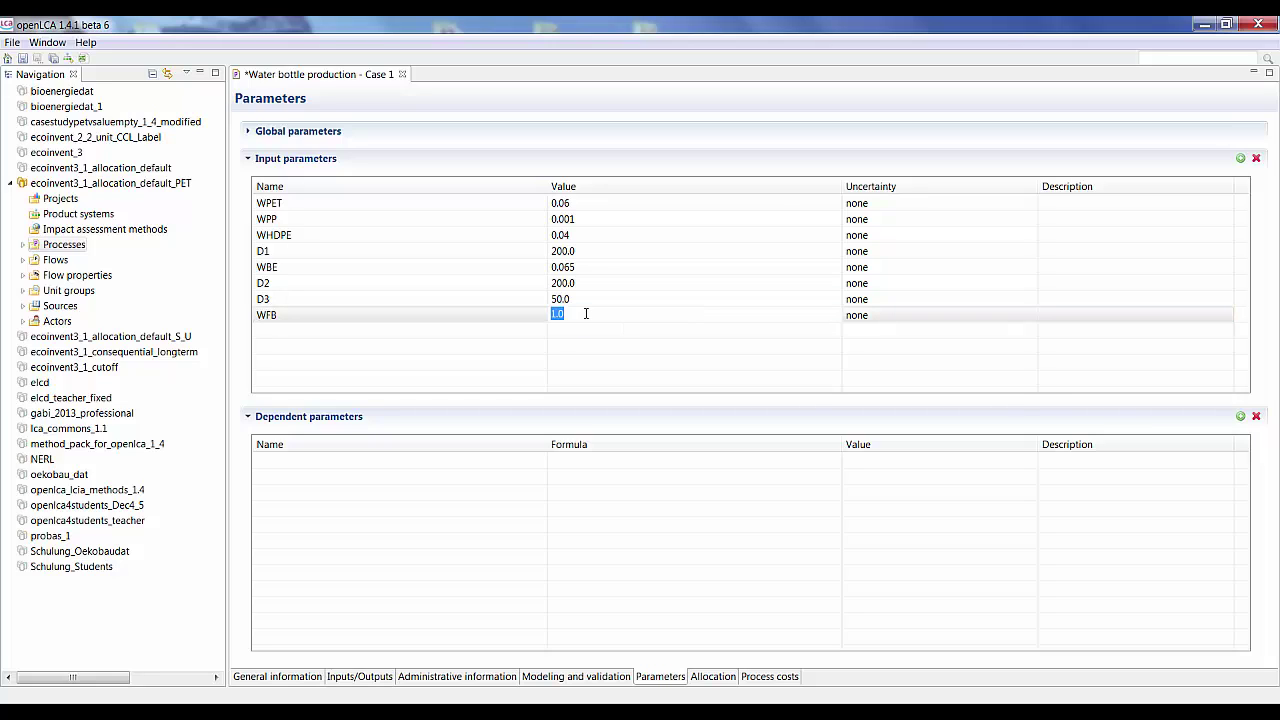
{"action": "type", "text": "1.065"}
{"action": "key", "text": "Return"}
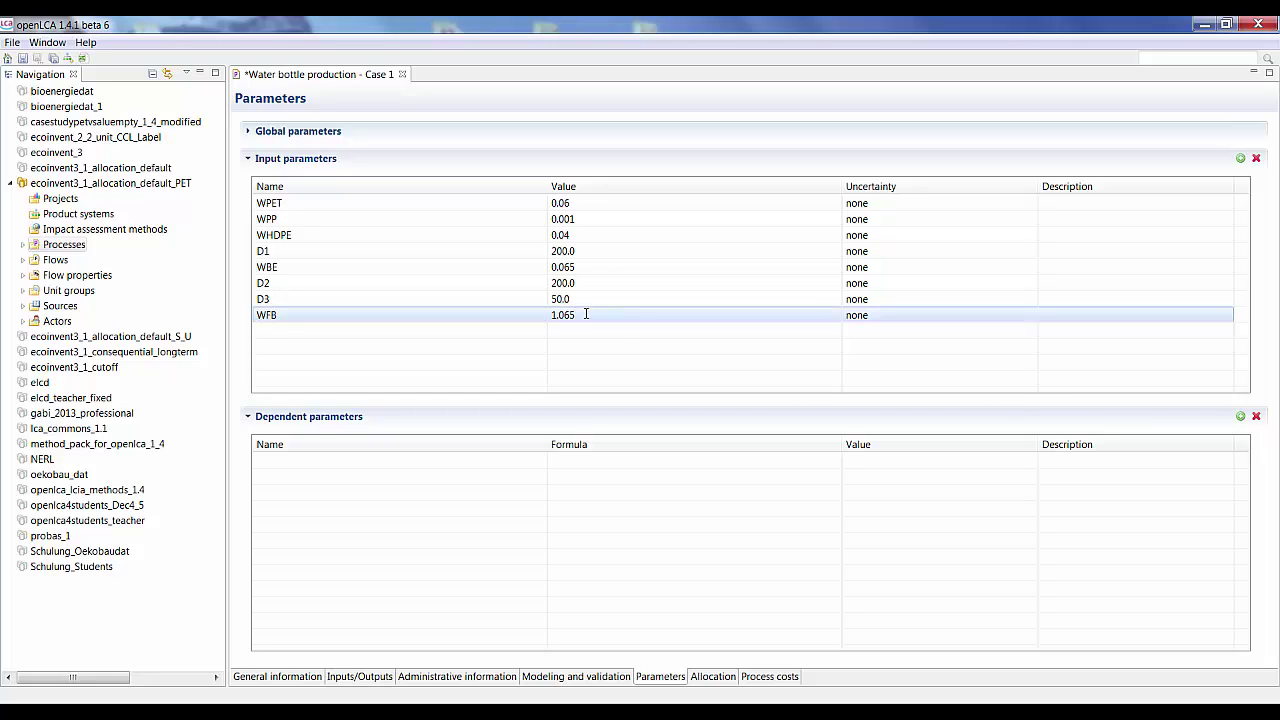
Change the lorry transport amount to (WBE*D1)+(WBE*D2)+(WFB*D3), widen the inputs' Amount column, and save the process.
{"action": "left_click", "coordinate": [362, 677]}
{"action": "left_click", "coordinate": [825, 224]}
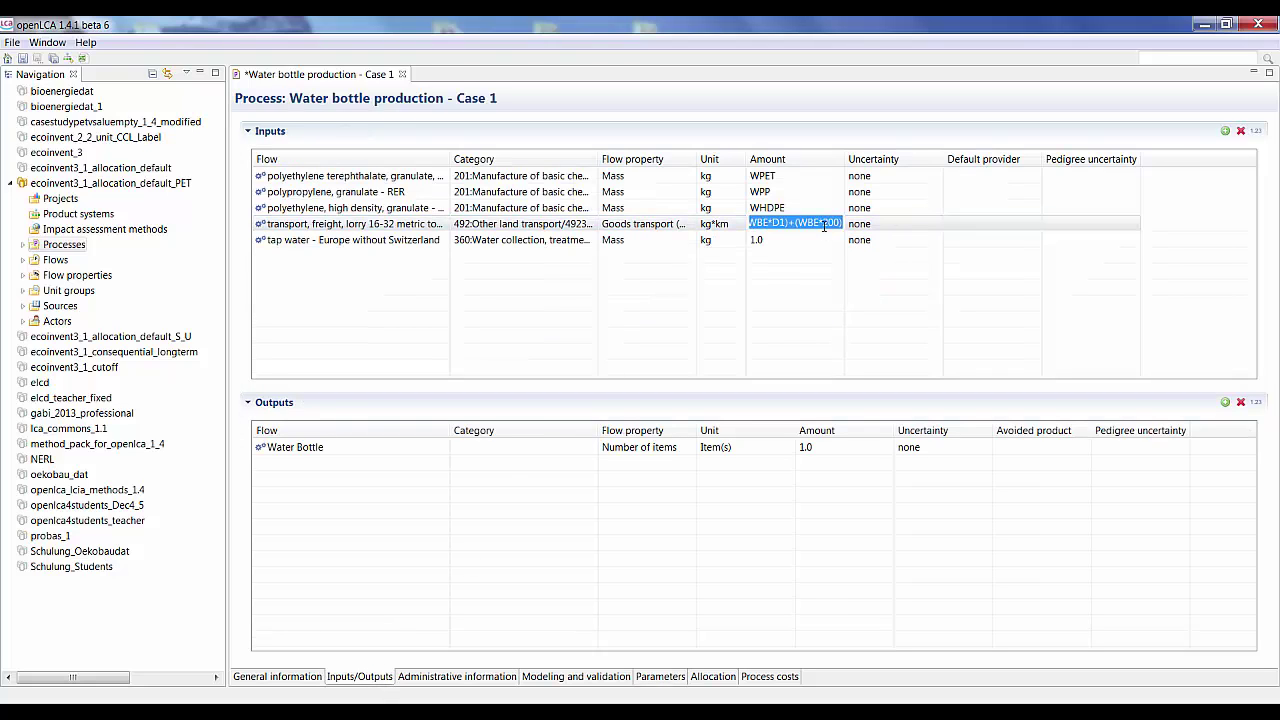
{"action": "key", "text": "End"}
{"action": "type", "text": "+(WFB+"}
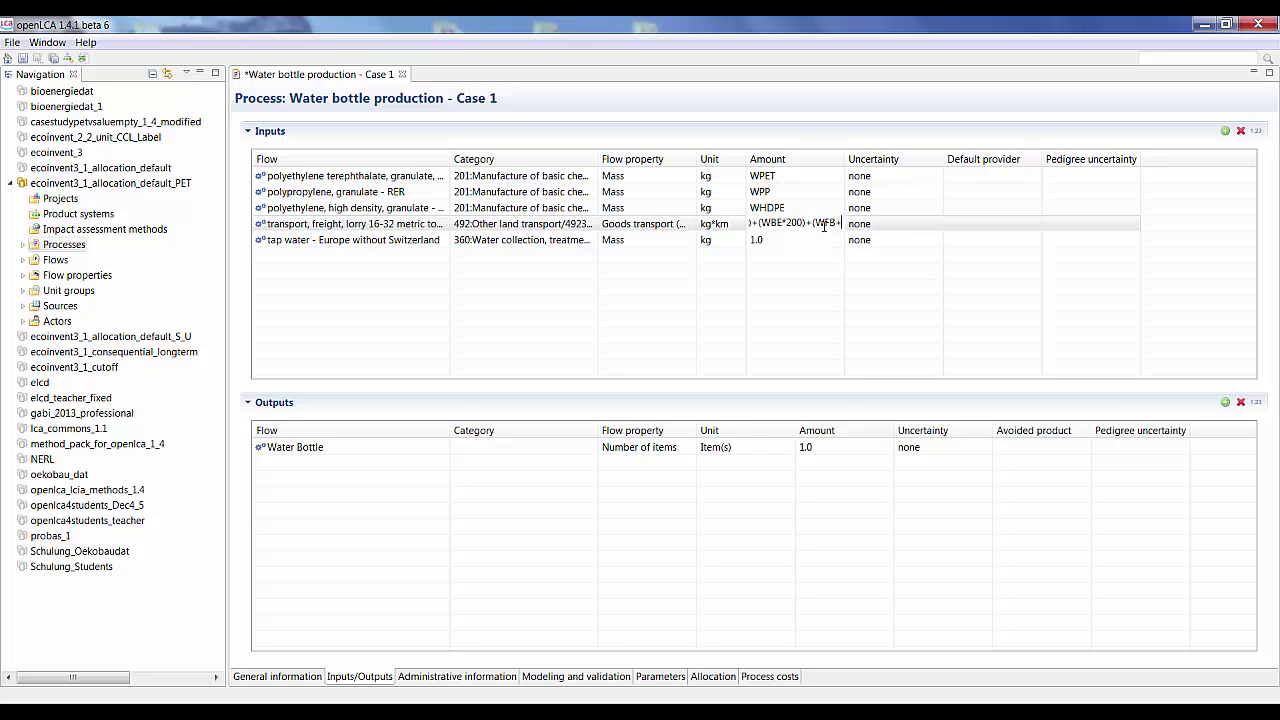
{"action": "type", "text": "D3)"}
{"action": "key", "text": "Left"}
{"action": "key", "text": "Left"}
{"action": "key", "text": "Left"}
{"action": "key", "text": "Left"}
{"action": "key", "text": "Left"}
{"action": "key", "text": "Left"}
{"action": "key", "text": "Left"}
{"action": "key", "text": "Left"}
{"action": "key", "text": "Left"}
{"action": "key", "text": "Left"}
{"action": "key", "text": "BackSpace"}
{"action": "key", "text": "BackSpace"}
{"action": "key", "text": "BackSpace"}
{"action": "type", "text": "D2"}
{"action": "key", "text": "Return"}
{"action": "left_click_drag", "start_coordinate": [838, 160], "coordinate": [906, 174]}
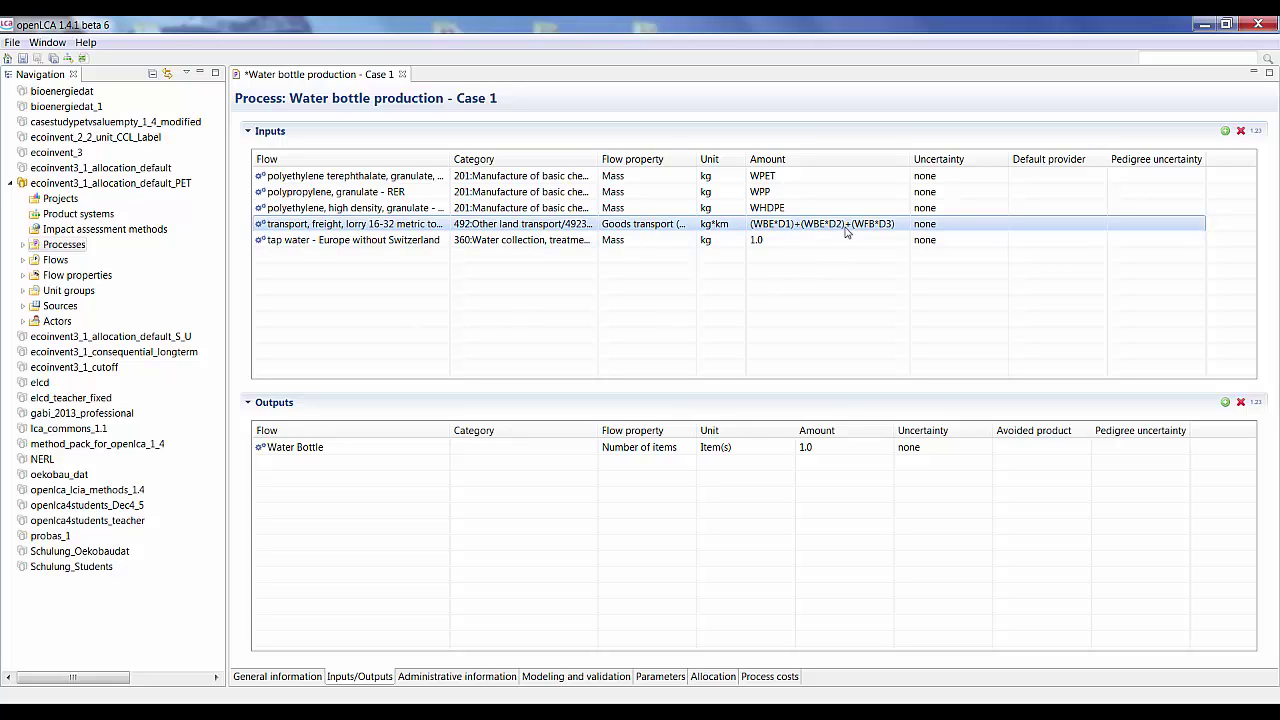
{"action": "left_click", "coordinate": [8, 58]}
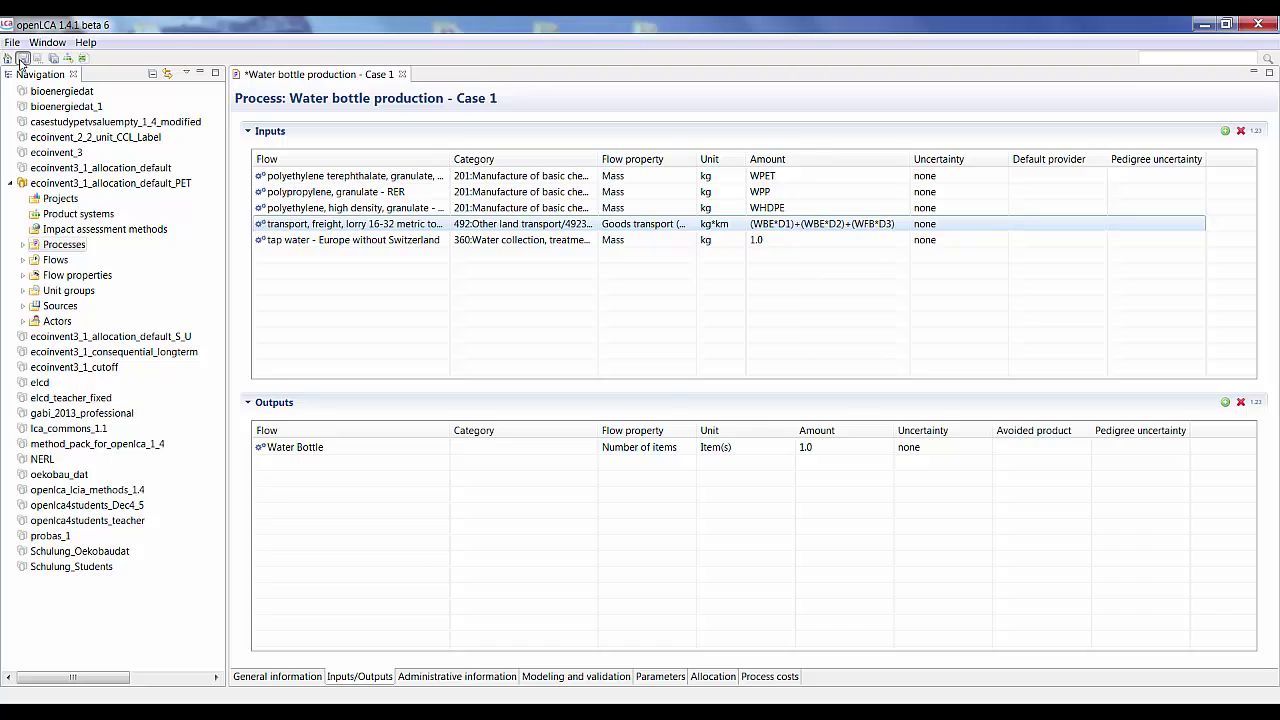
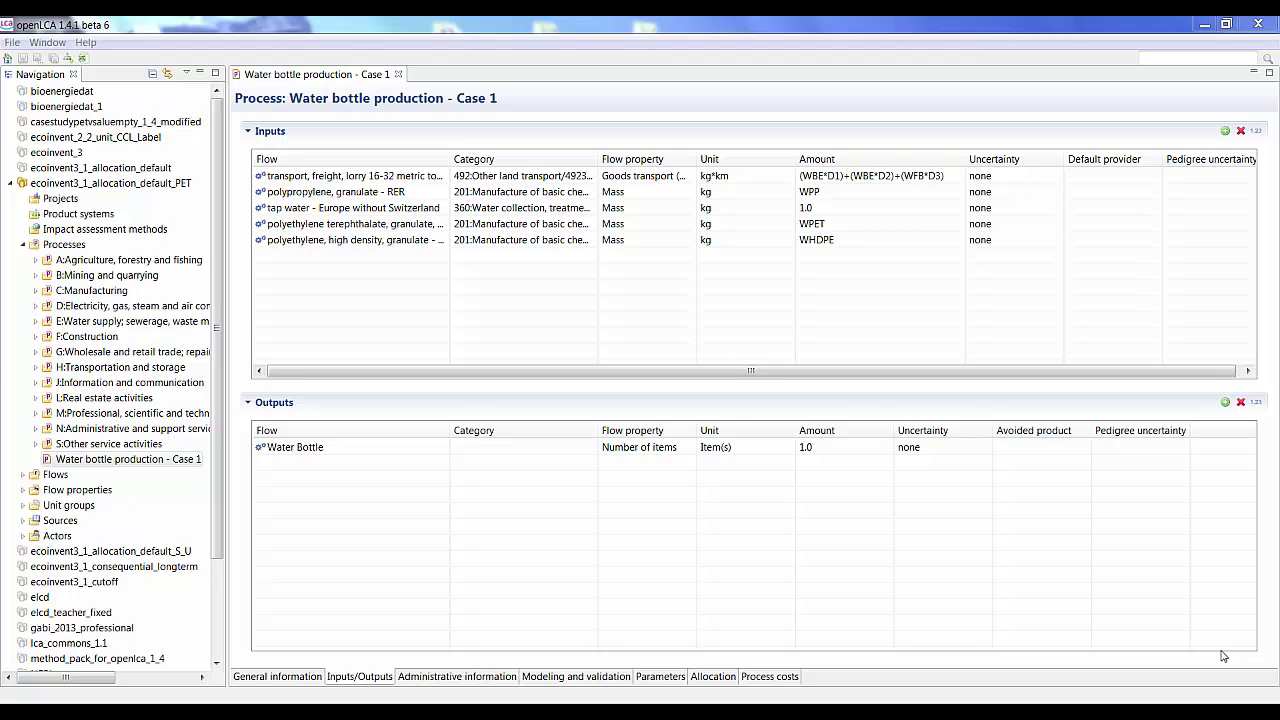
Create a product system from "Water bottle production - Case 1", adding connected processes and connecting with system processes if possible.
{"action": "left_click", "coordinate": [258, 678]}
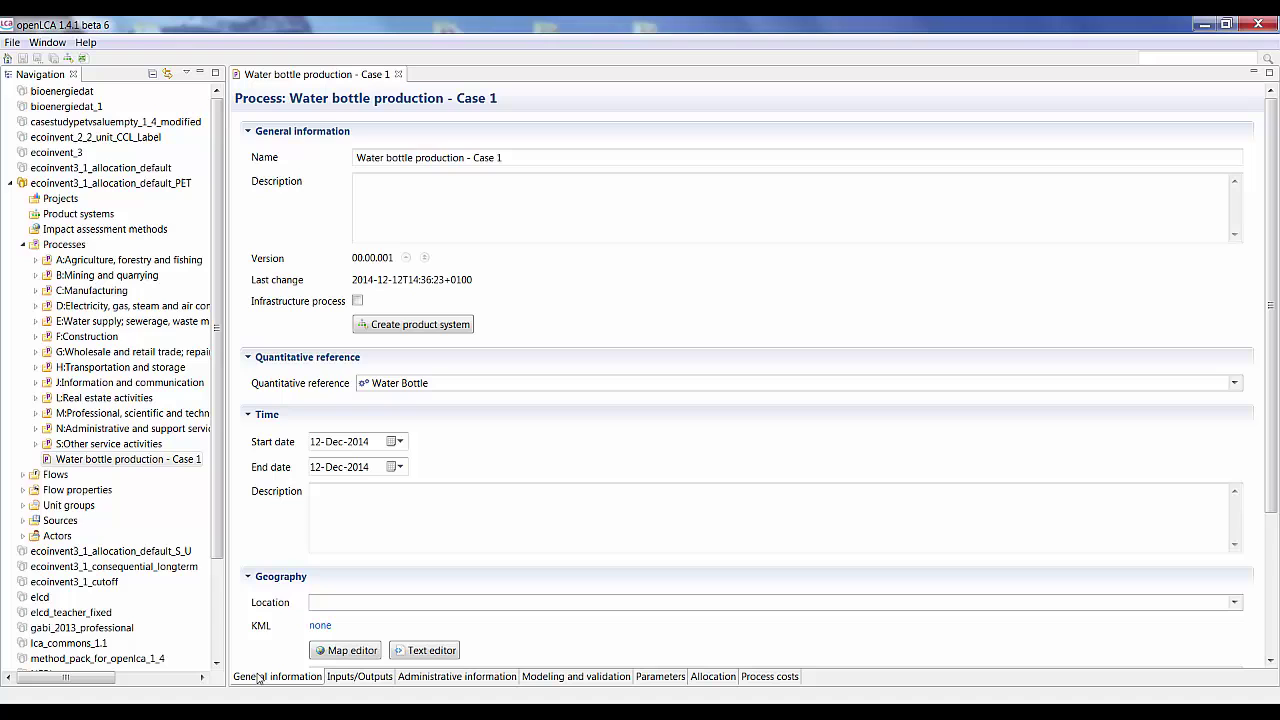
{"action": "left_click", "coordinate": [419, 325]}
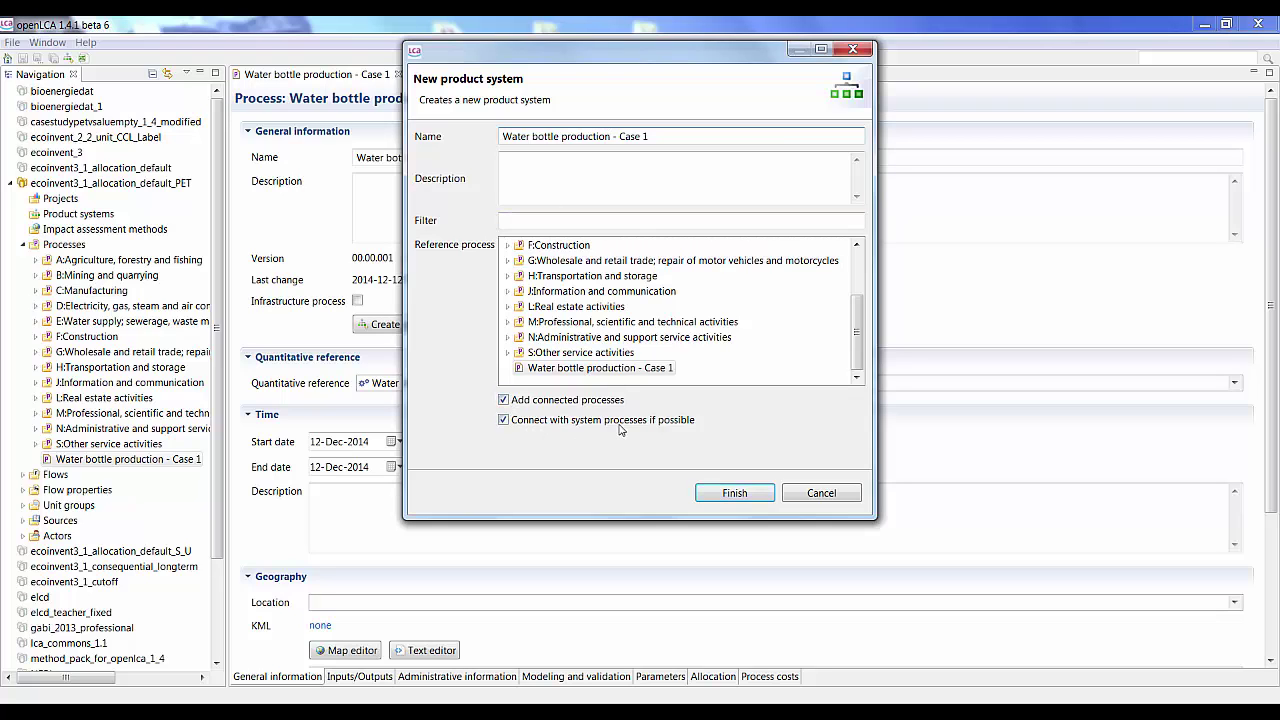
{"action": "left_click", "coordinate": [718, 490]}
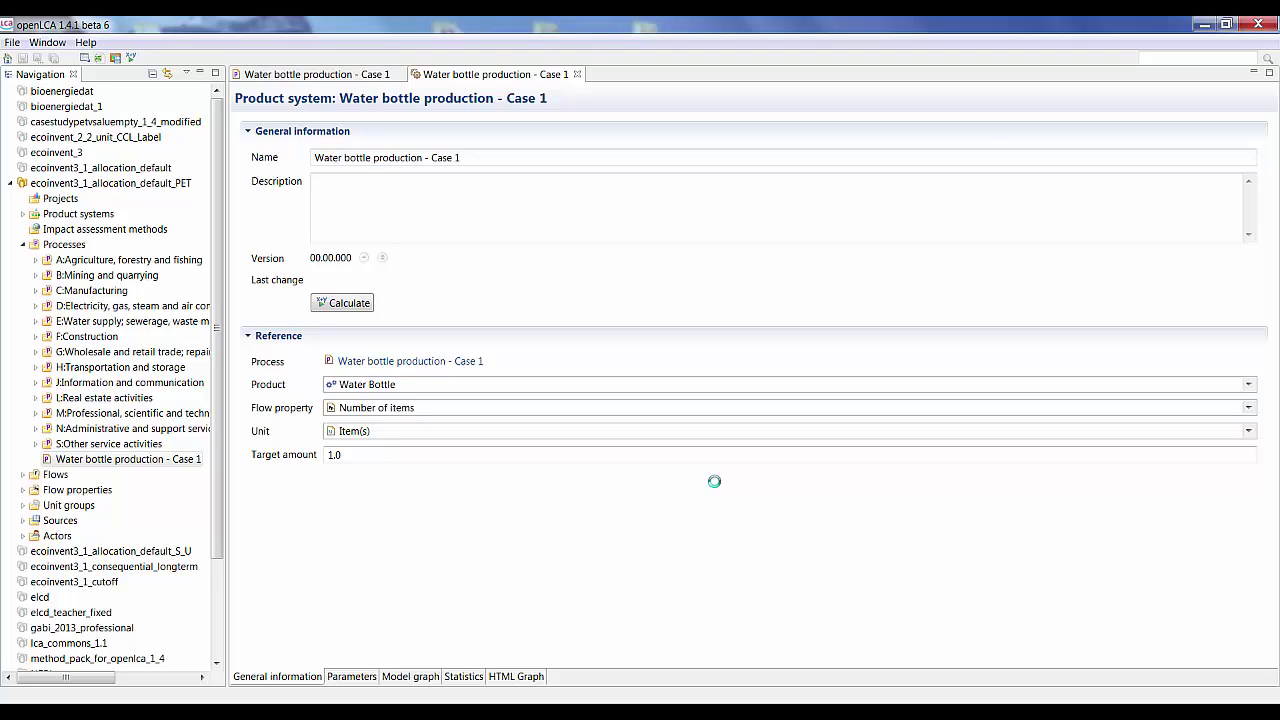
Set the product system's target amount to 1000 items of Water Bottle.
{"action": "left_click", "coordinate": [341, 455]}
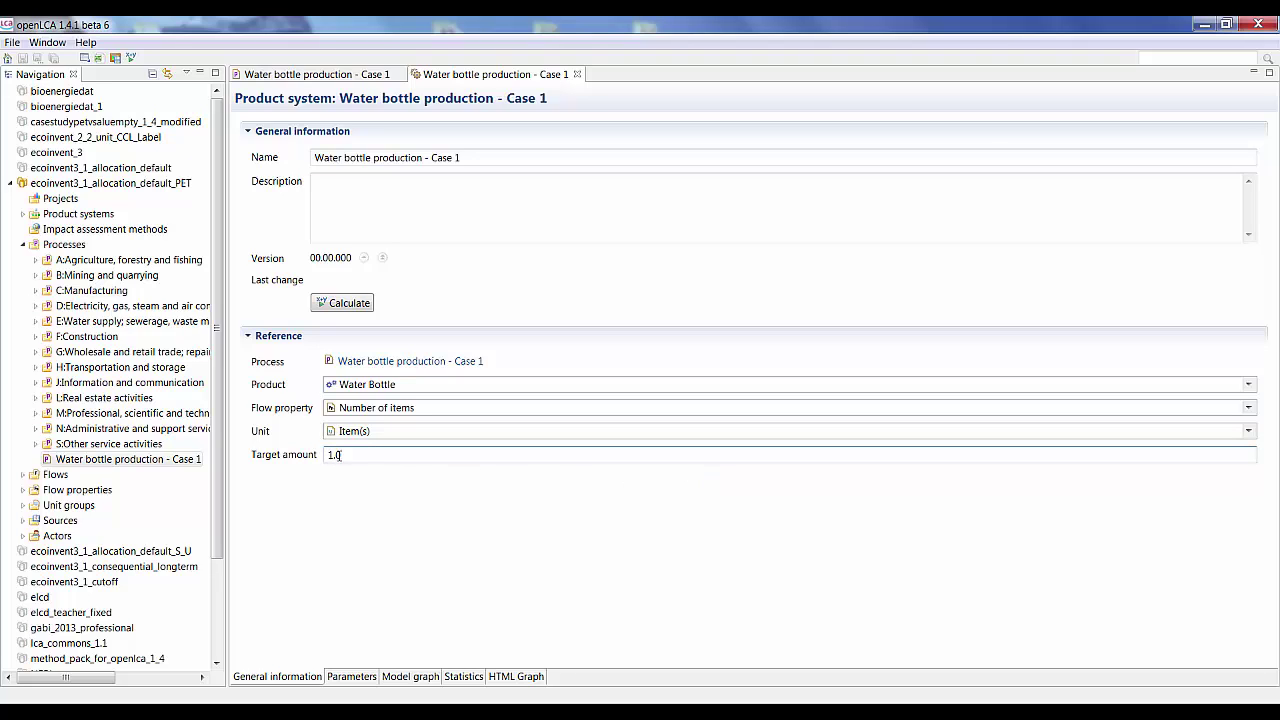
{"action": "key", "text": "BackSpace"}
{"action": "key", "text": "BackSpace"}
{"action": "type", "text": "000"}
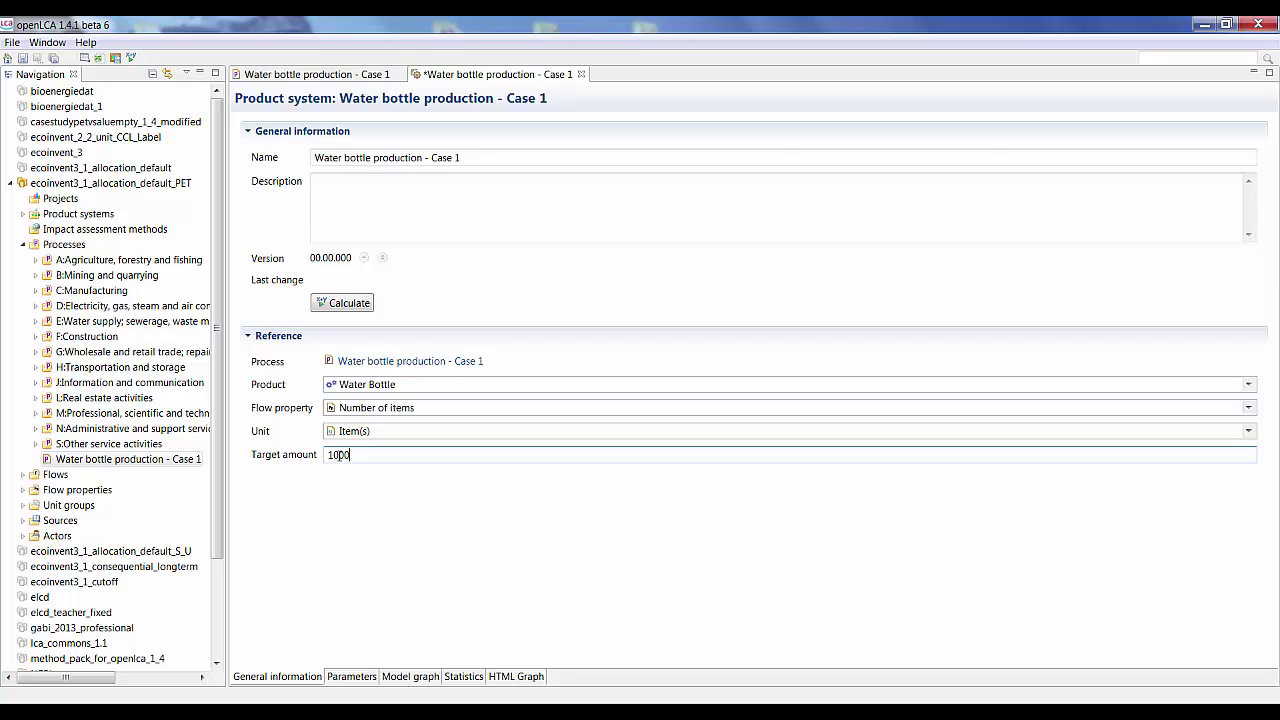
Expand the water bottle production process in the model graph, move it away from its suppliers, and enlarge it to show its flow names.
{"action": "left_click", "coordinate": [421, 680]}
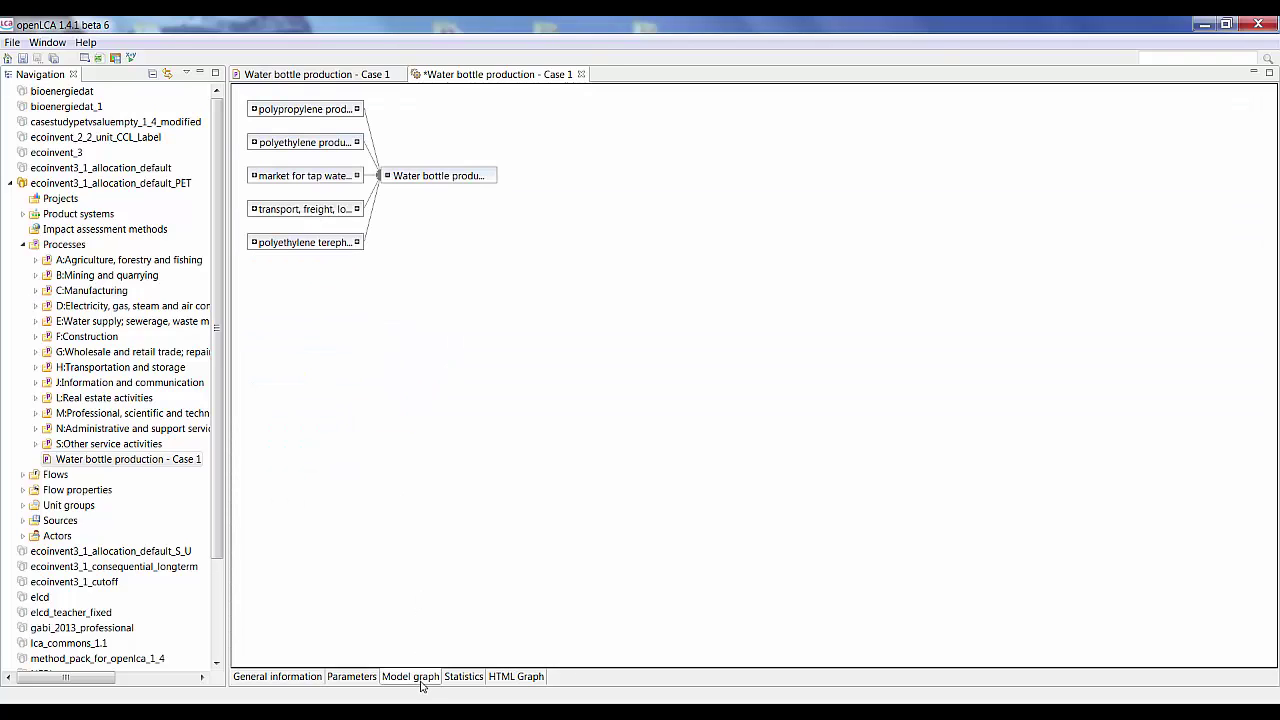
{"action": "double_click", "coordinate": [425, 176]}
{"action": "left_click_drag", "start_coordinate": [441, 178], "coordinate": [653, 117]}
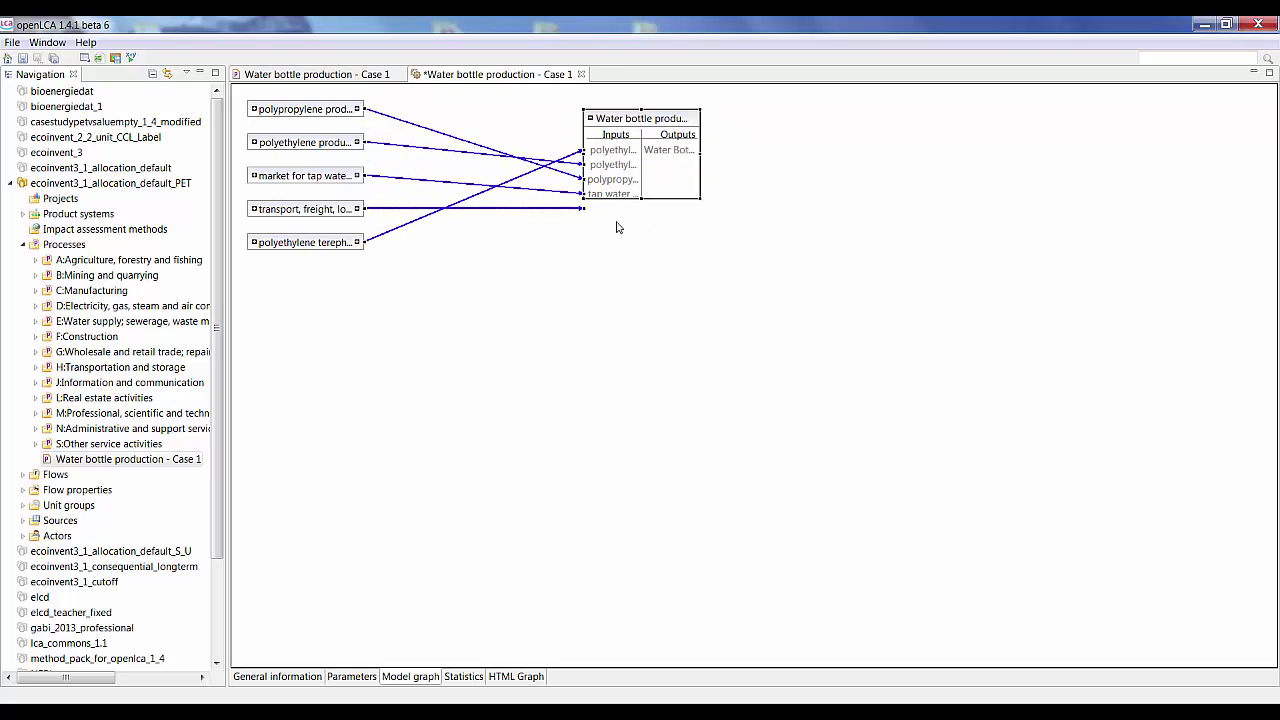
{"action": "left_click_drag", "start_coordinate": [649, 195], "coordinate": [648, 233]}
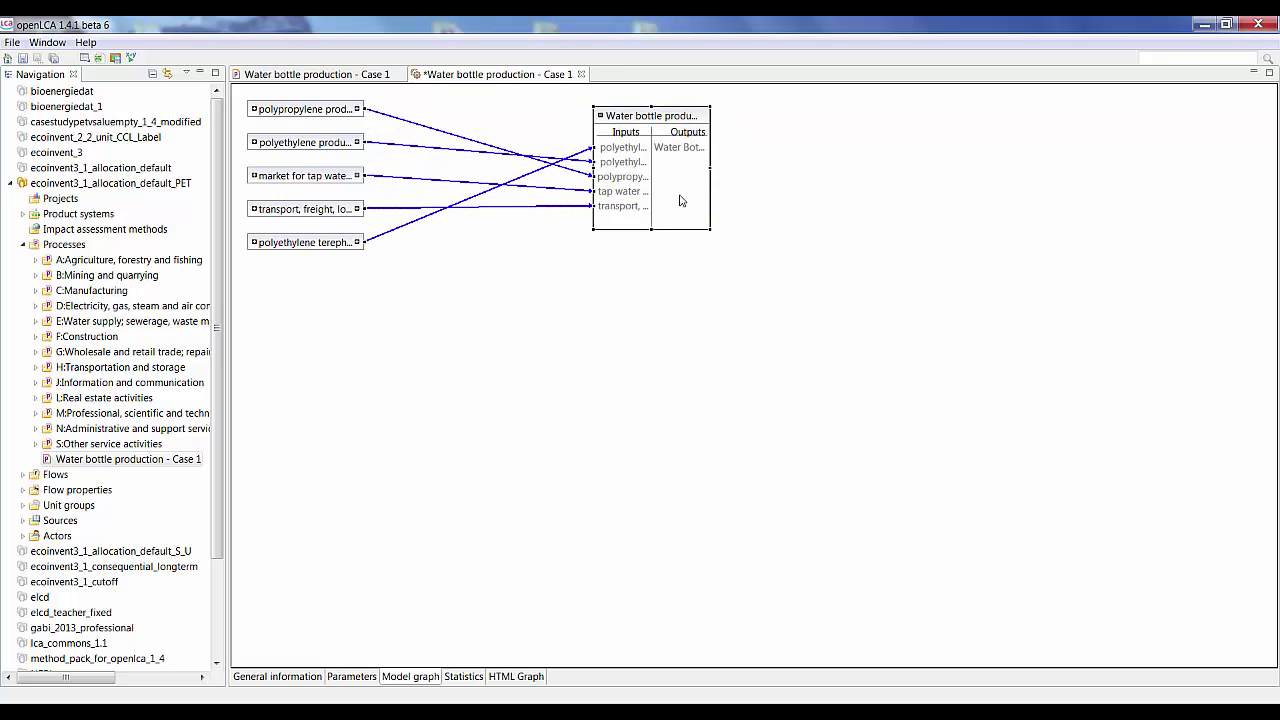
{"action": "left_click_drag", "start_coordinate": [710, 169], "coordinate": [923, 169]}
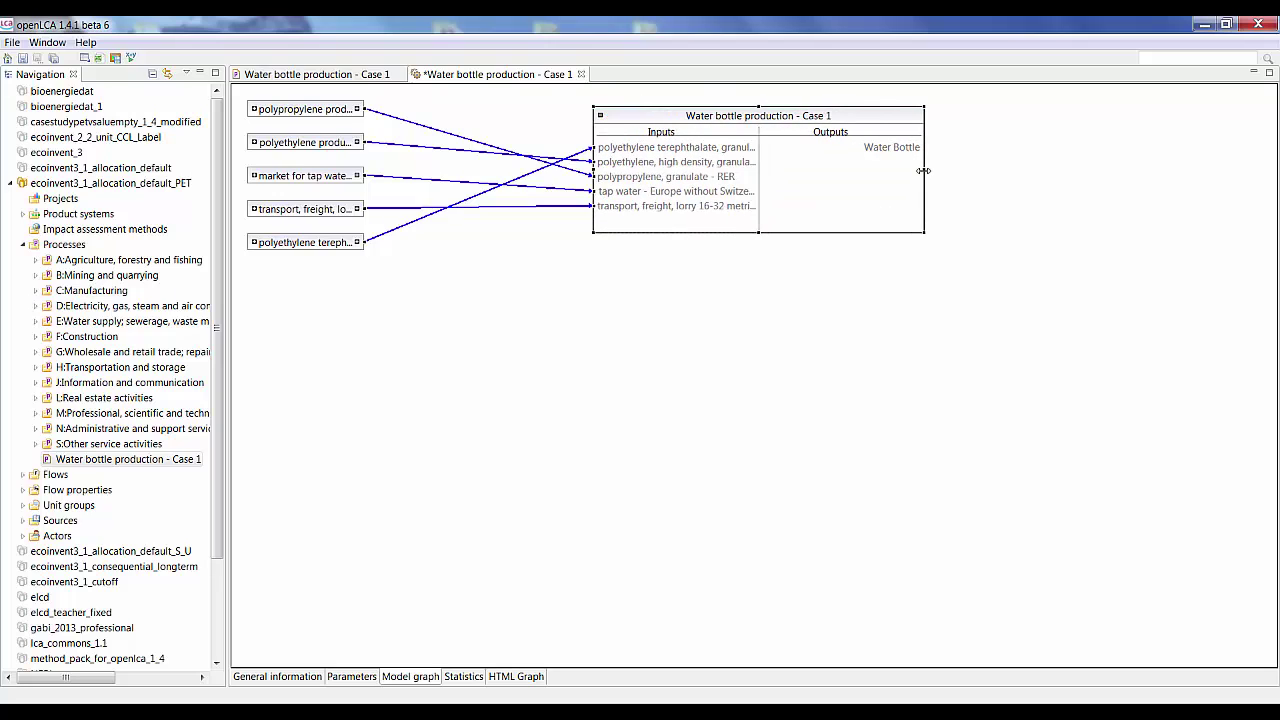
{"action": "left_click", "coordinate": [490, 332]}
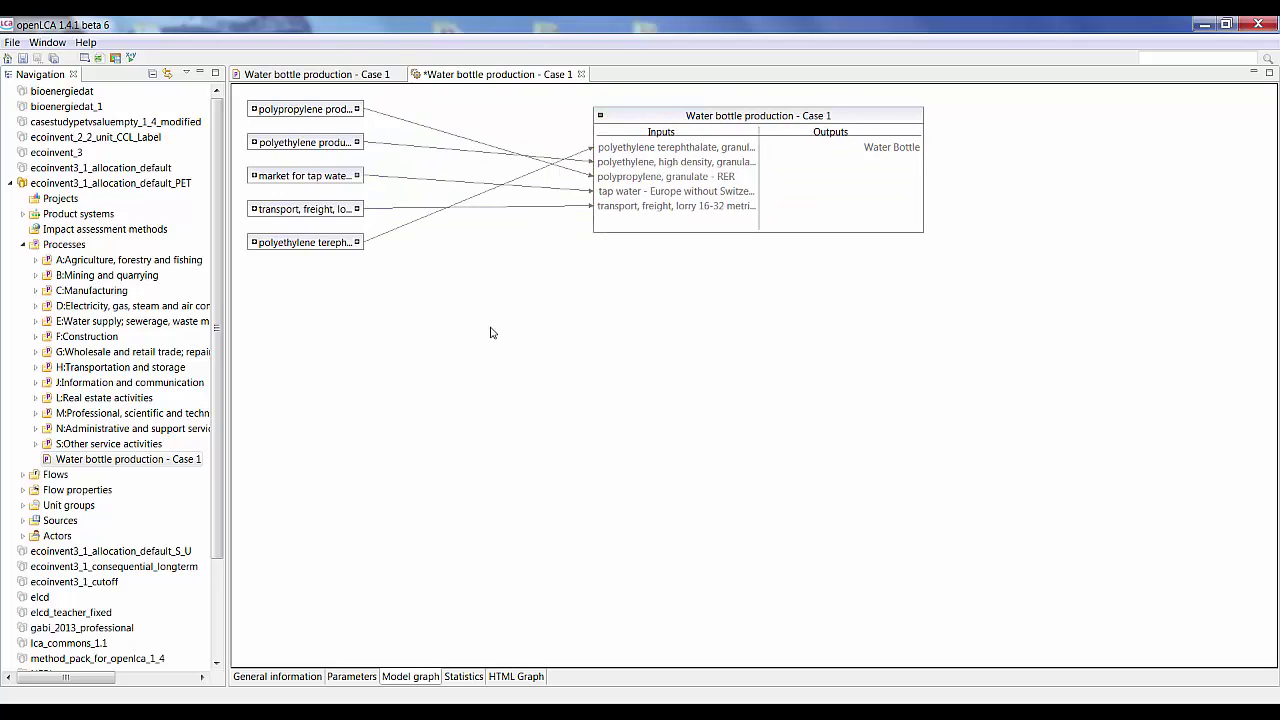
Add all parameters of the water bottle production process, D1 through WPP, to the product system's parameters.
{"action": "left_click", "coordinate": [309, 682]}
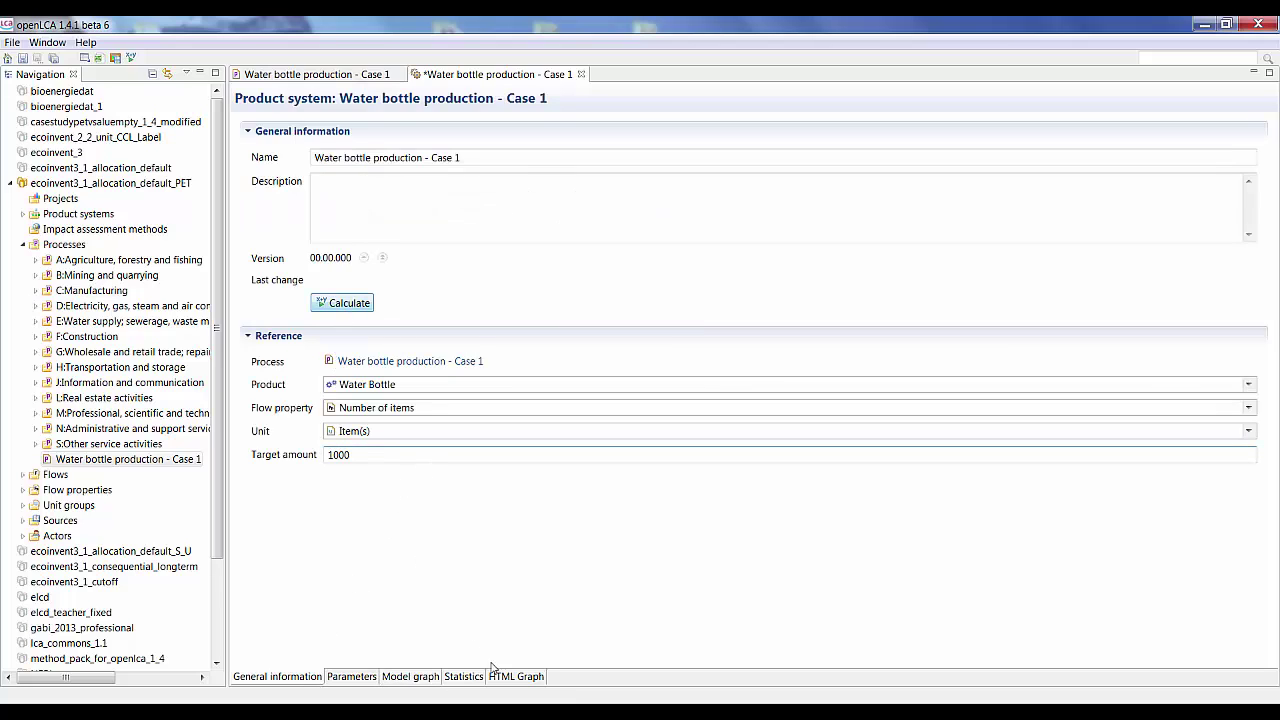
{"action": "left_click", "coordinate": [362, 678]}
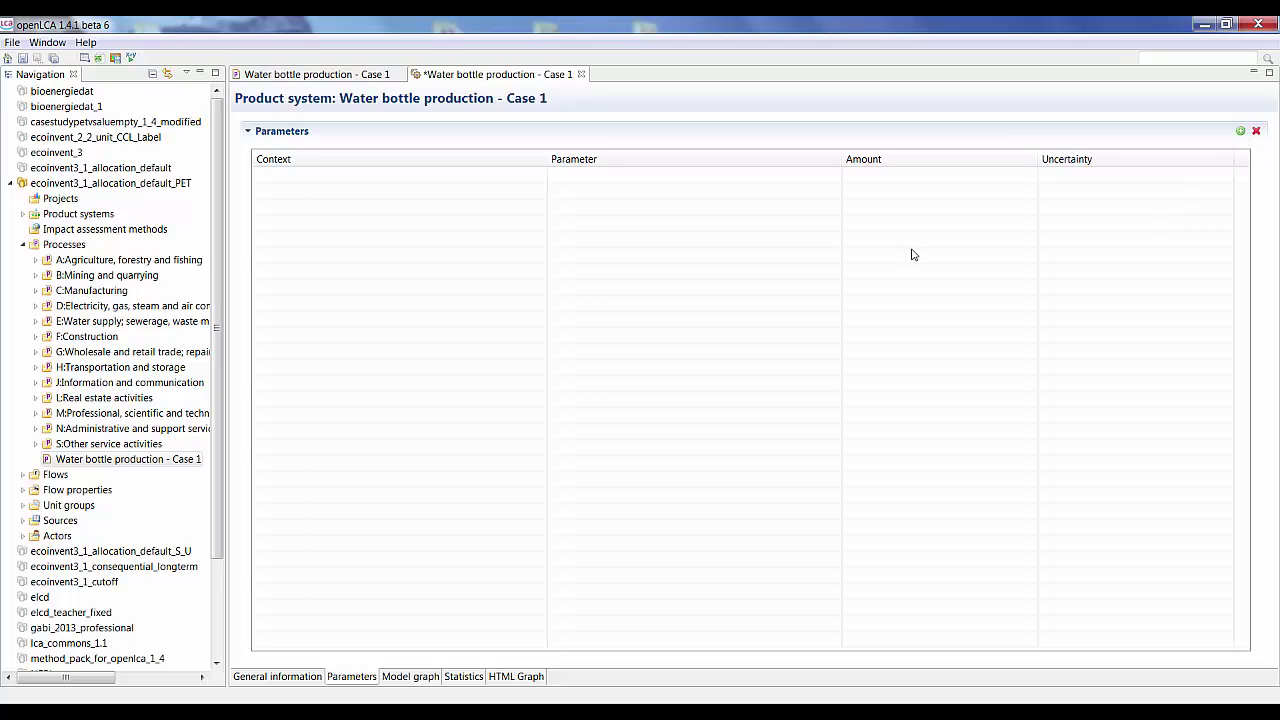
{"action": "left_click", "coordinate": [1240, 131]}
{"action": "left_click", "coordinate": [472, 334]}
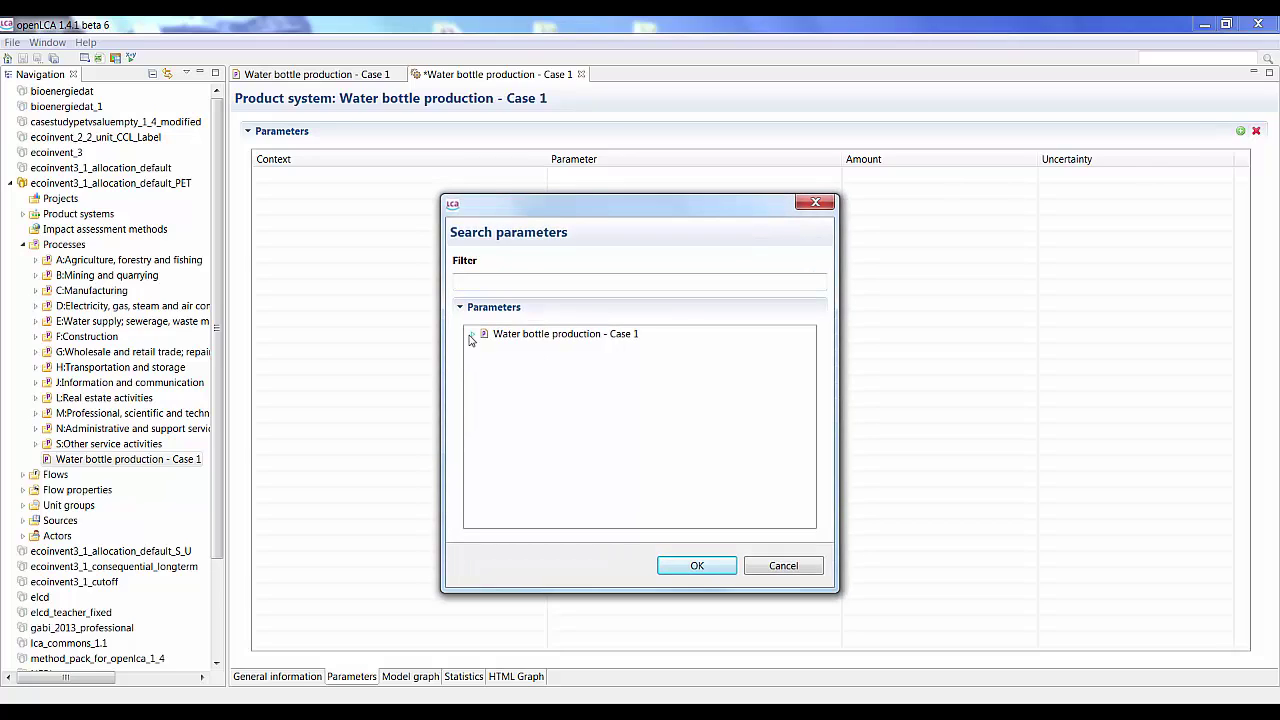
{"action": "left_click", "coordinate": [512, 351]}
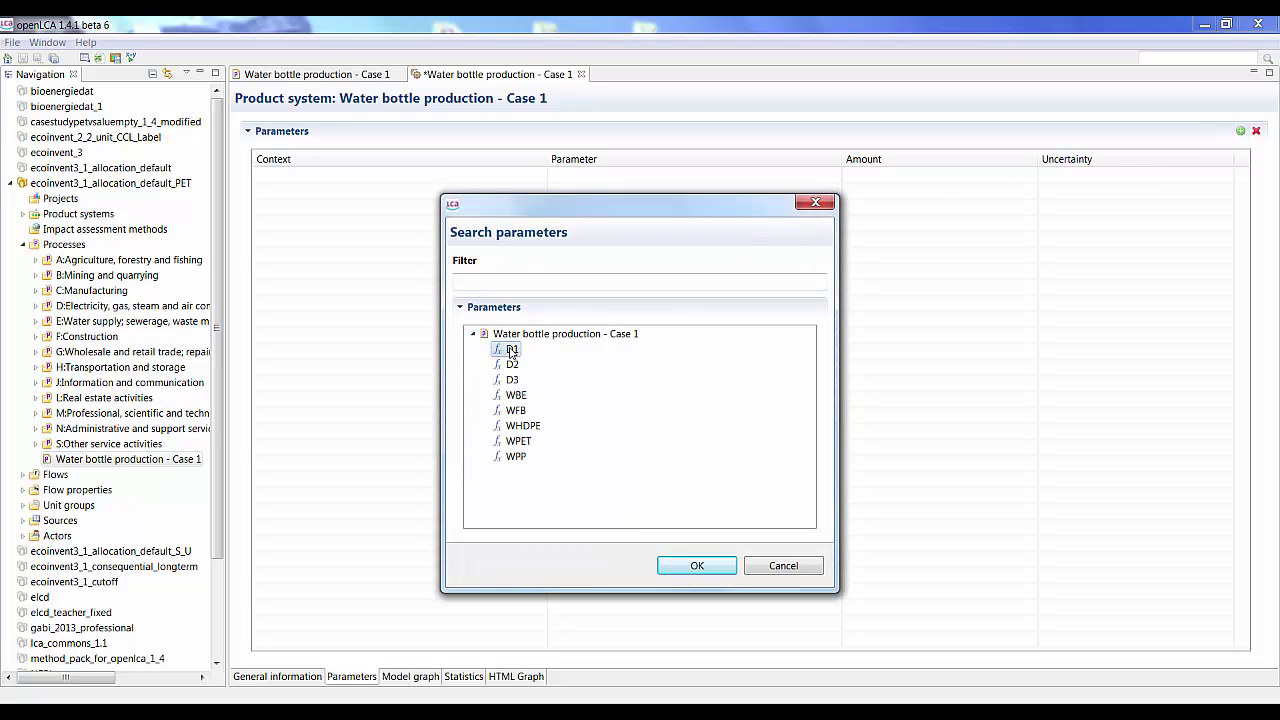
{"action": "left_click", "coordinate": [514, 458], "text": "shift"}
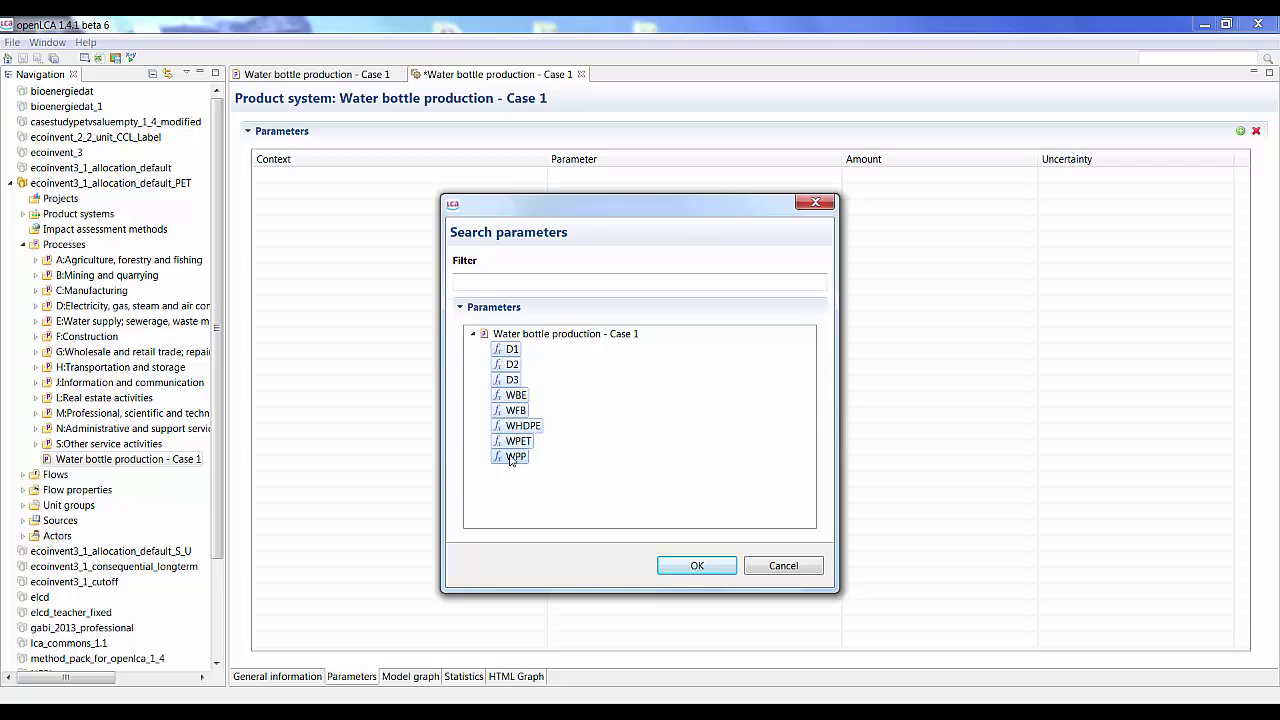
{"action": "left_click", "coordinate": [697, 566]}
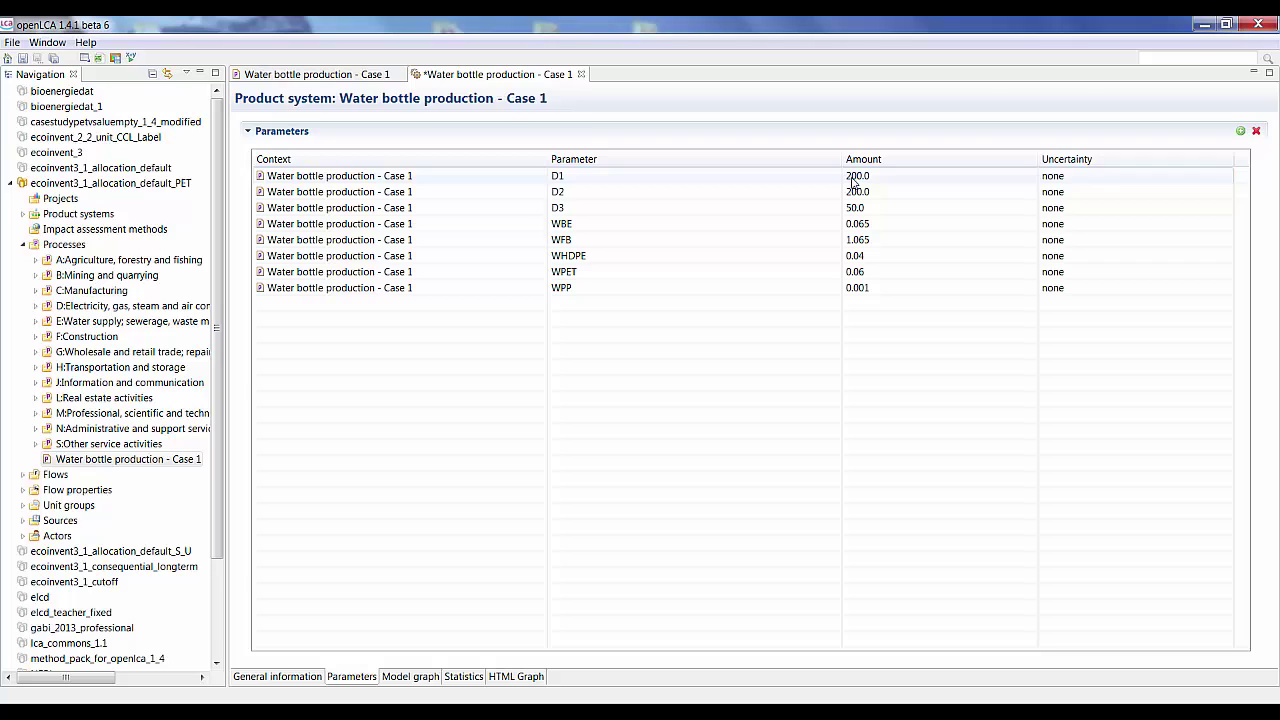
{"action": "left_click", "coordinate": [277, 685]}
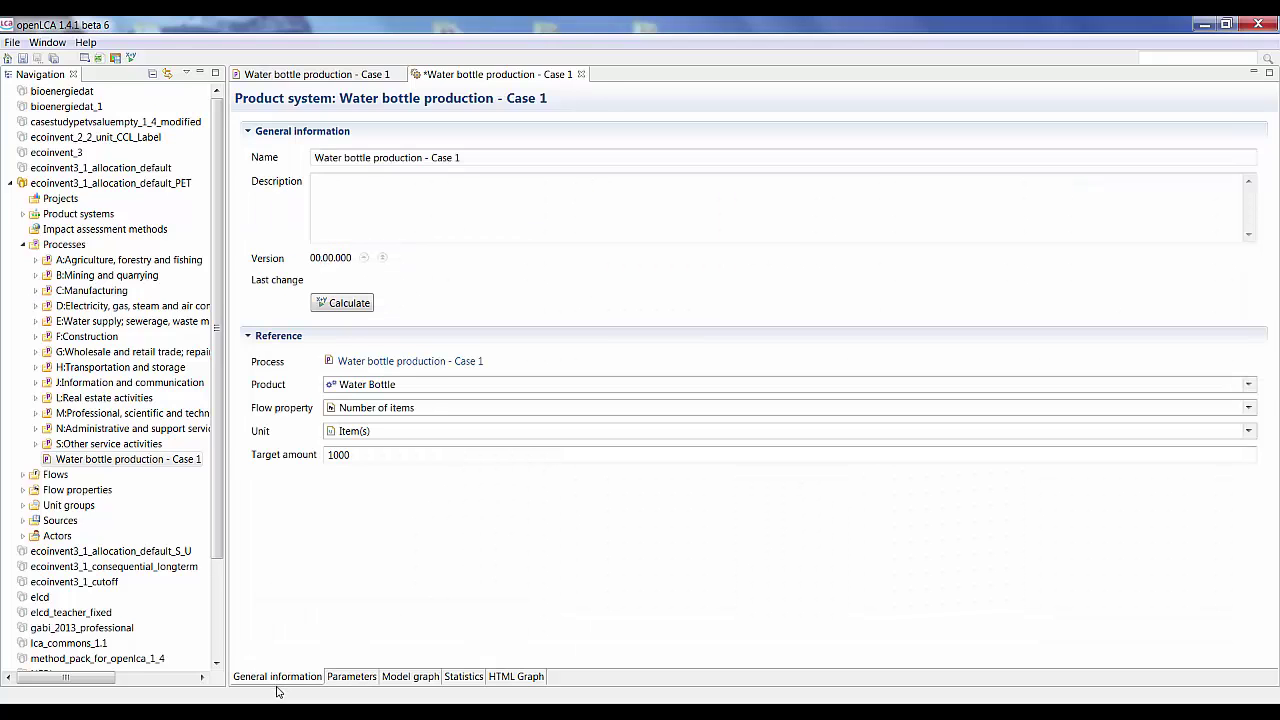
{"action": "left_click", "coordinate": [350, 303]}
{"action": "left_click", "coordinate": [852, 238]}
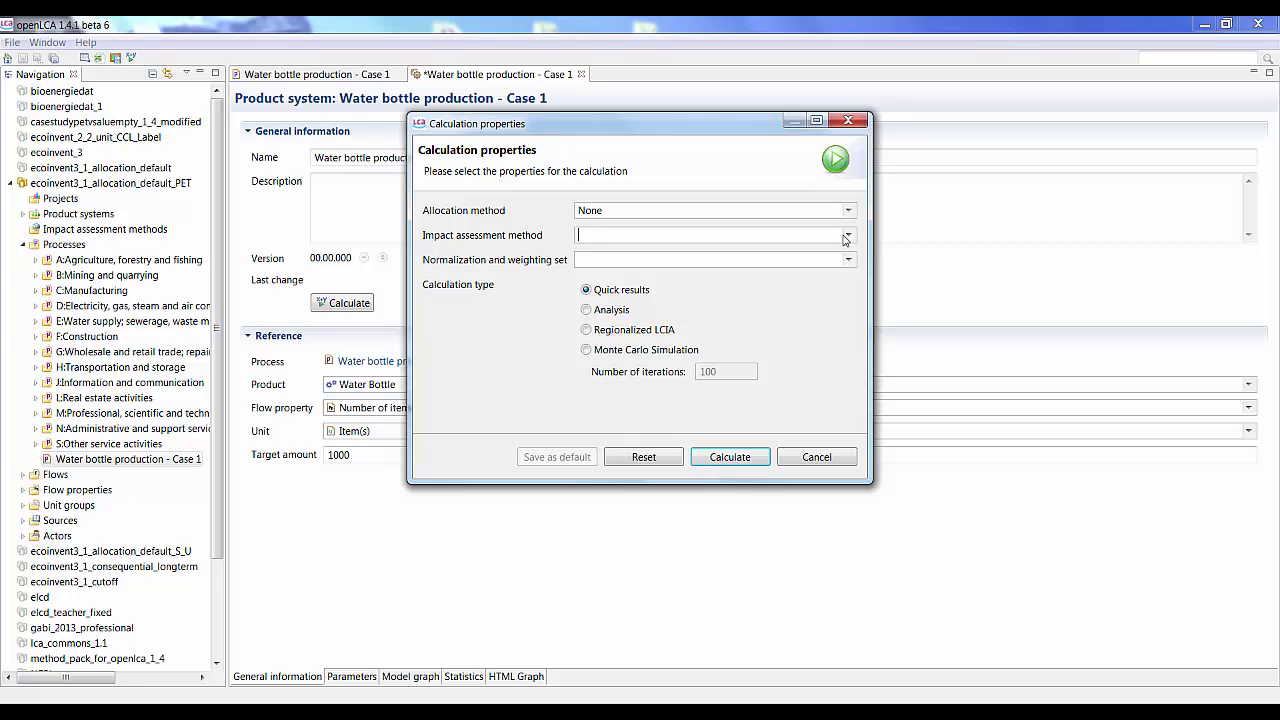
{"action": "left_click", "coordinate": [848, 121]}
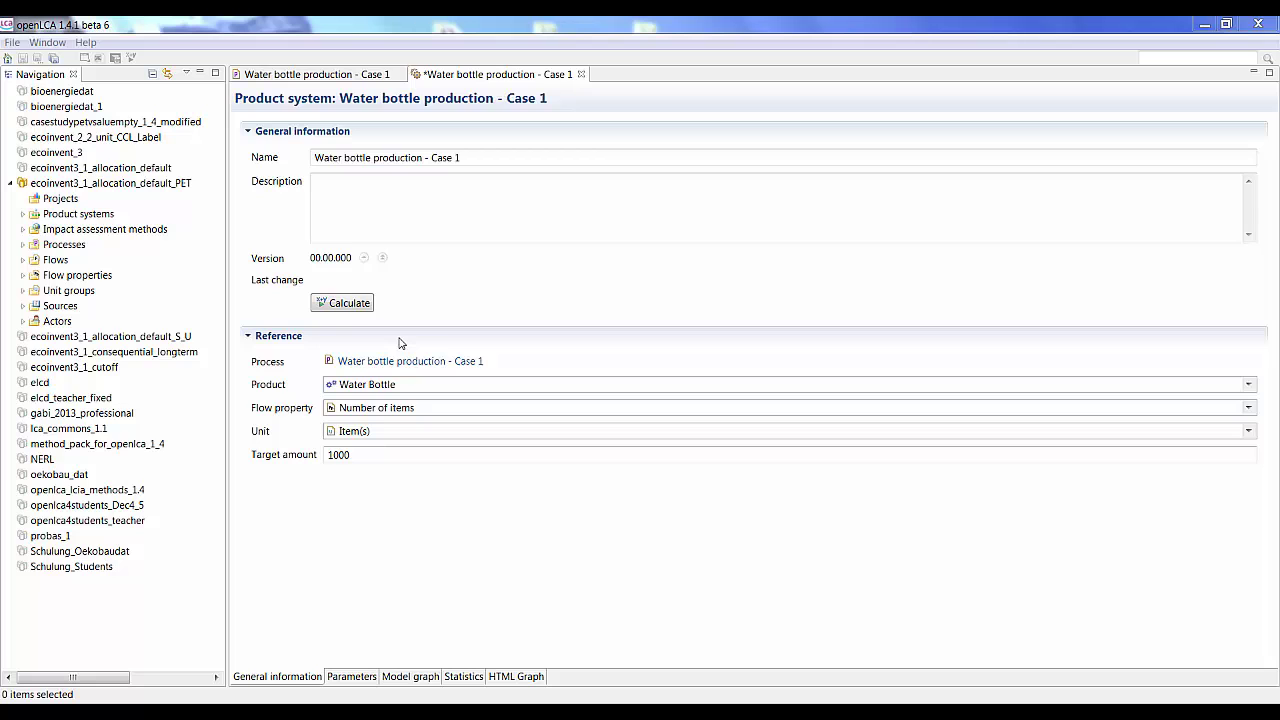
Calculate the product system with the CML (baseline) impact assessment method and the Analysis calculation type.
{"action": "left_click", "coordinate": [352, 310]}
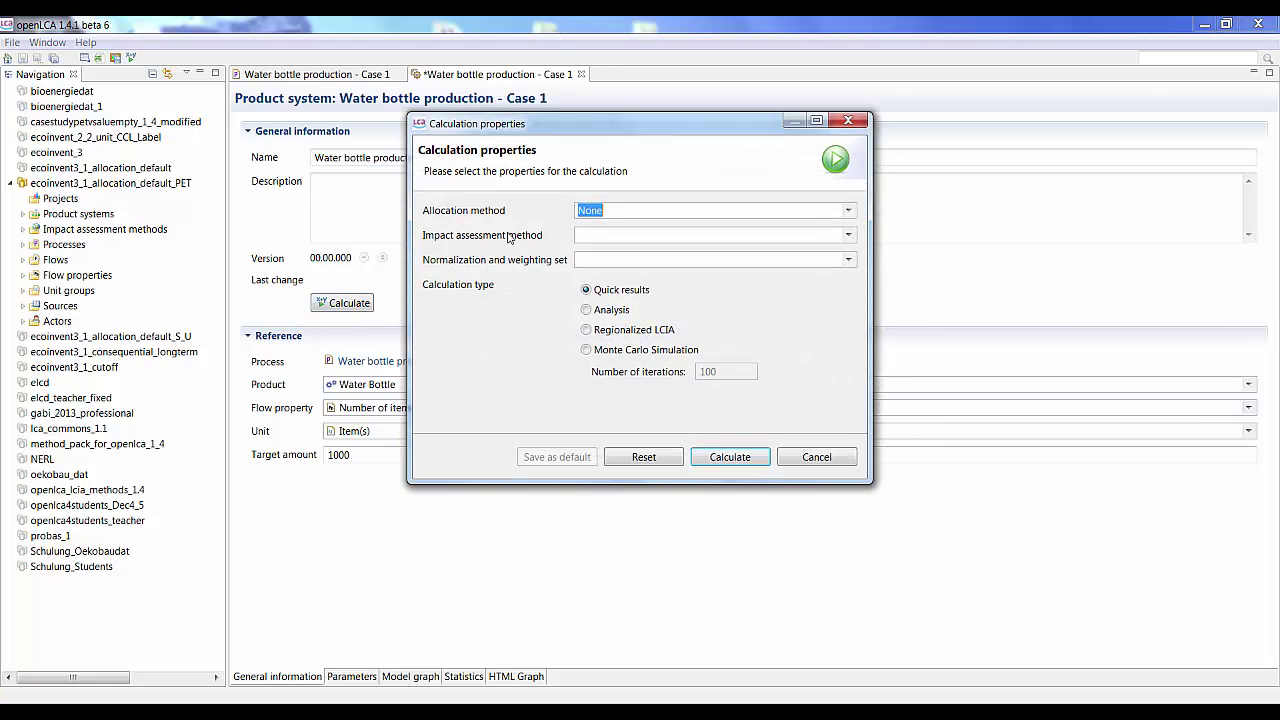
{"action": "left_click", "coordinate": [848, 236]}
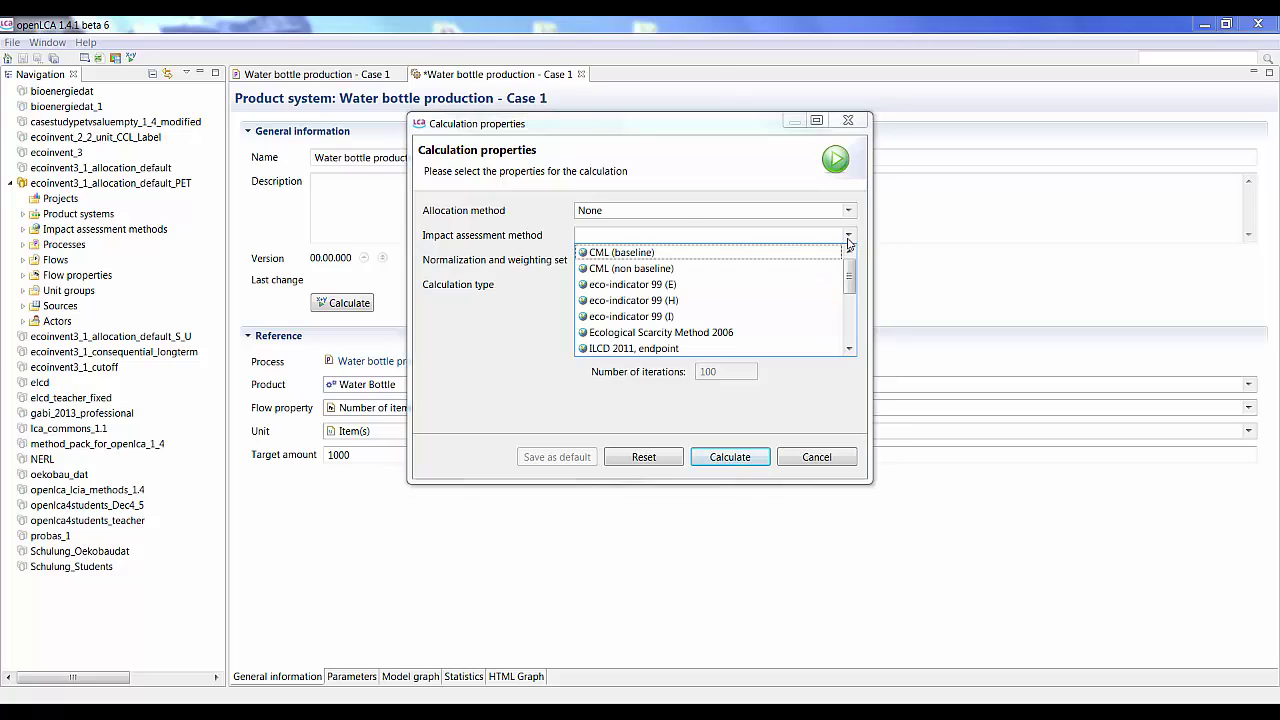
{"action": "left_click", "coordinate": [610, 252]}
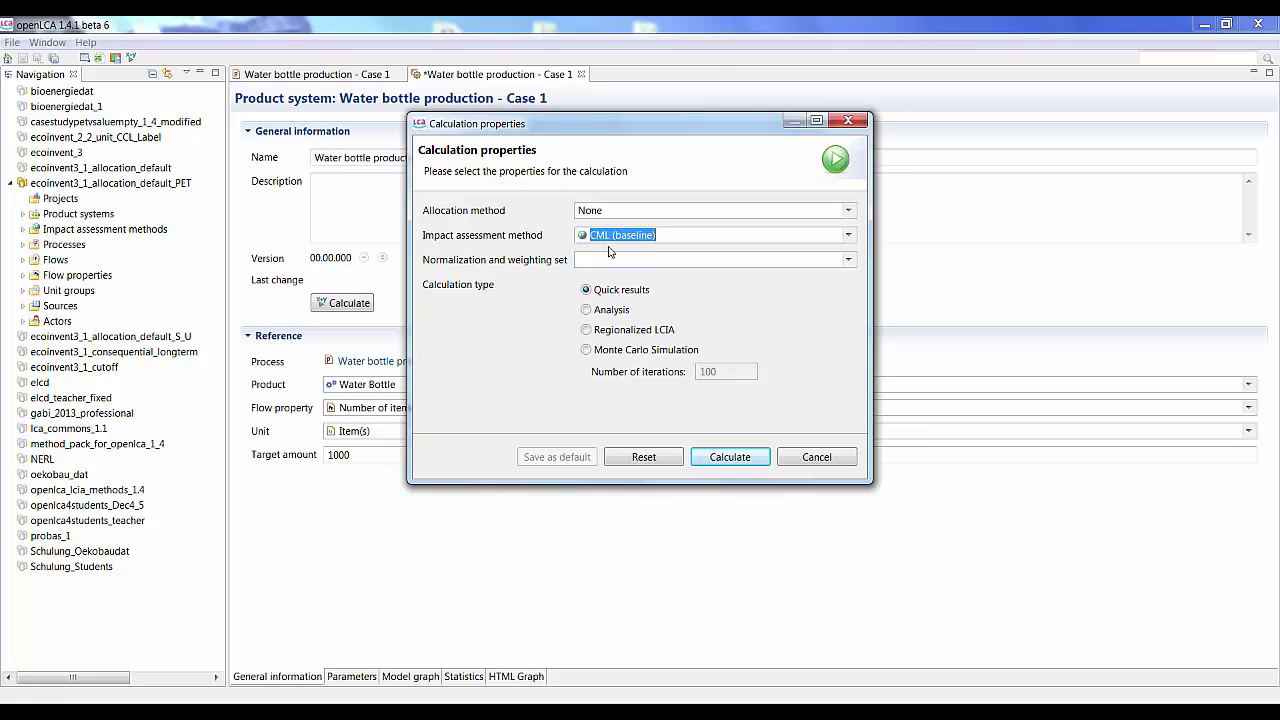
{"action": "left_click", "coordinate": [587, 311]}
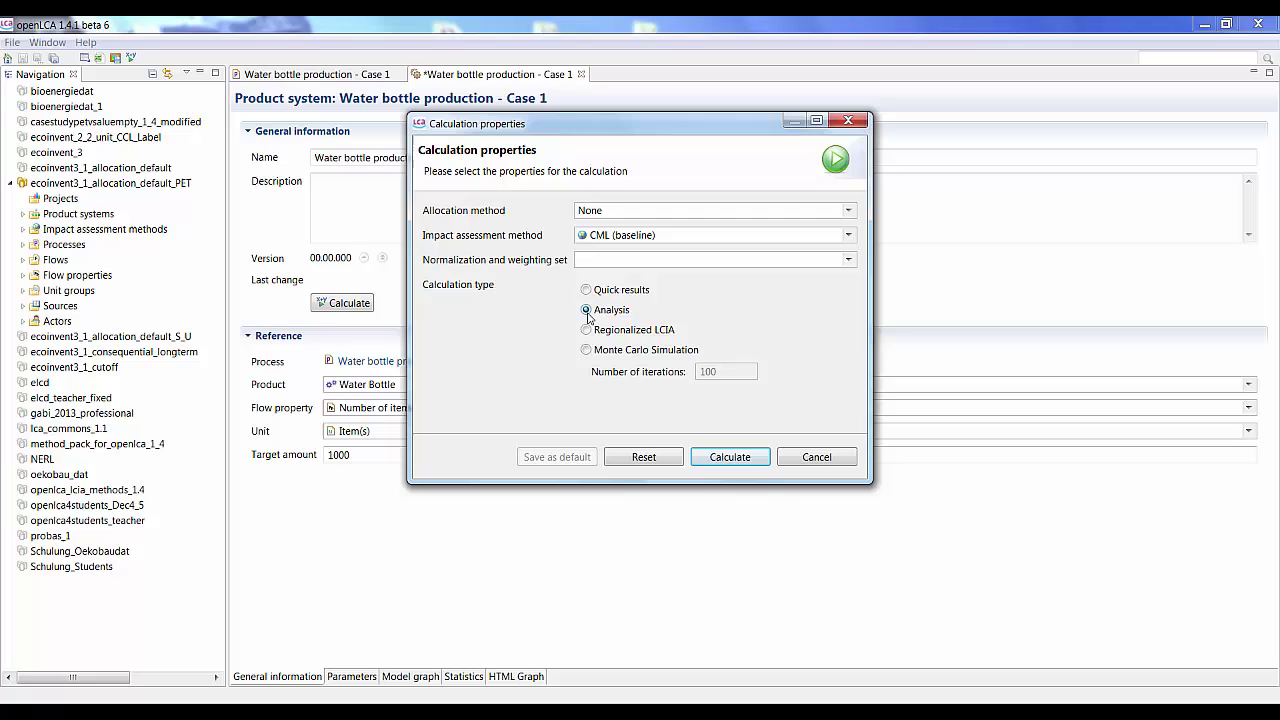
{"action": "left_click", "coordinate": [737, 459]}
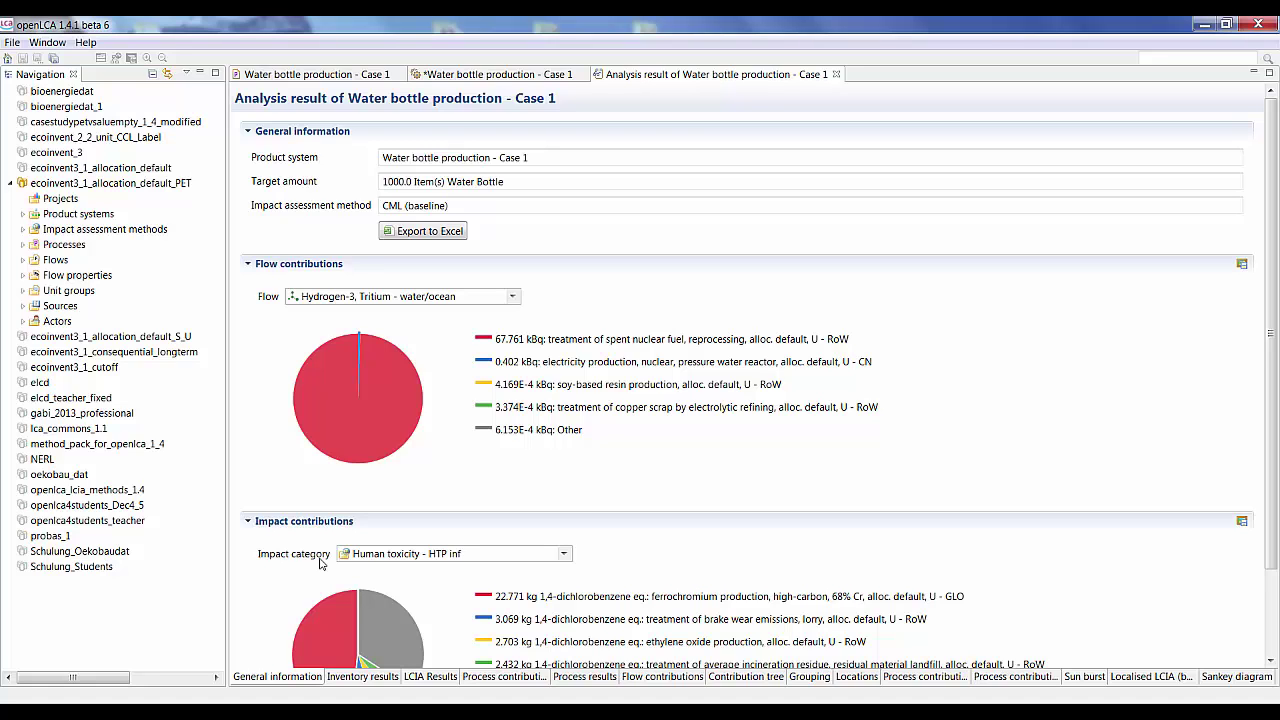
Examine the inventory results and the LCIA results of the analysis.
{"action": "left_click", "coordinate": [365, 677]}
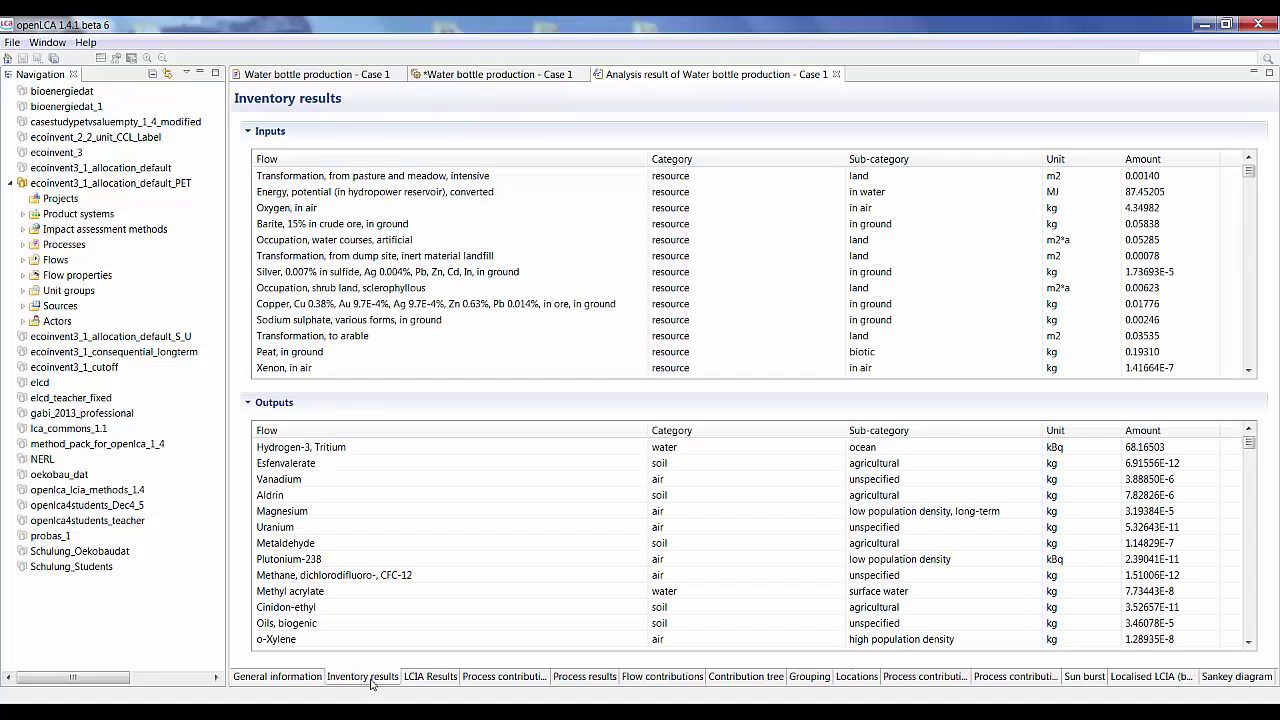
{"action": "left_click", "coordinate": [412, 679]}
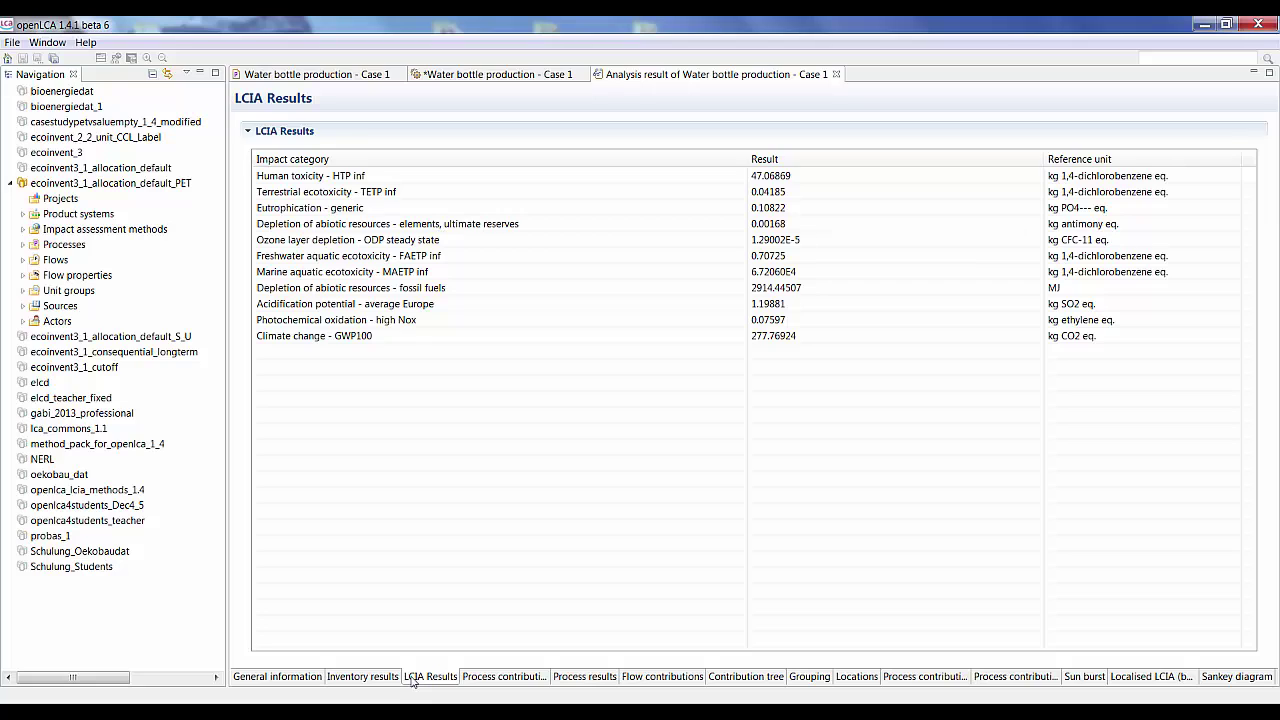